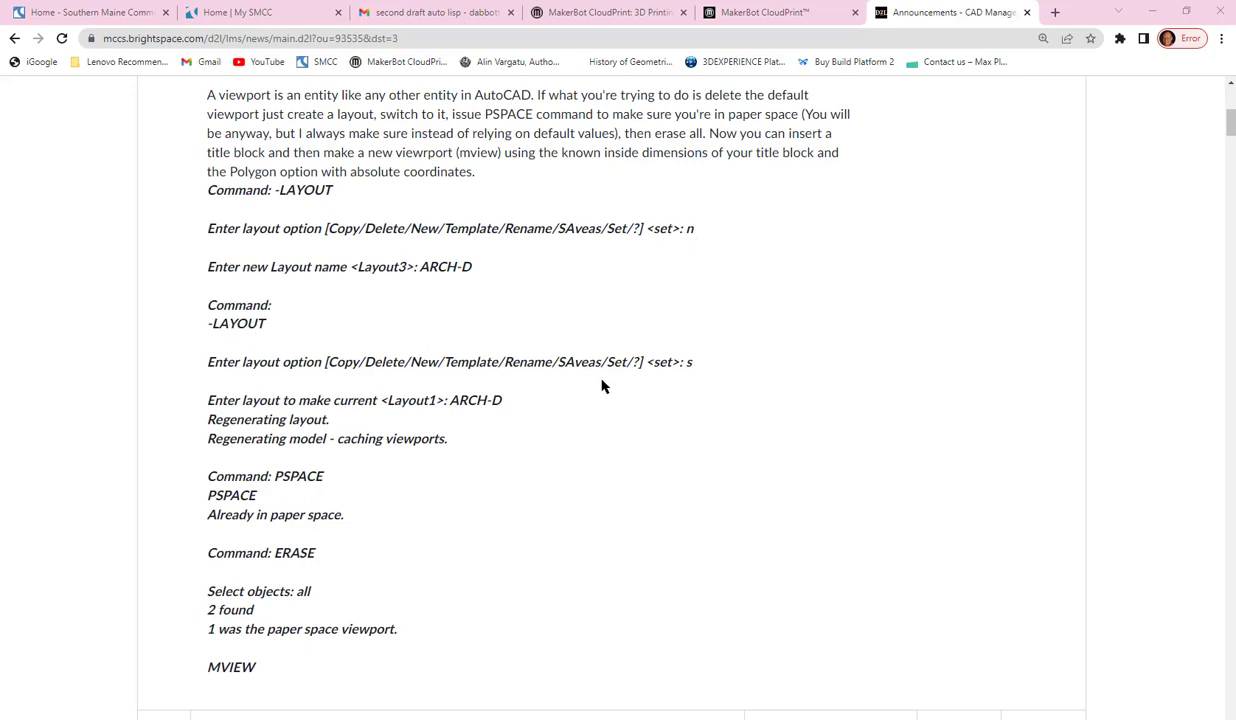
scroll(510, 382, "down", 1)
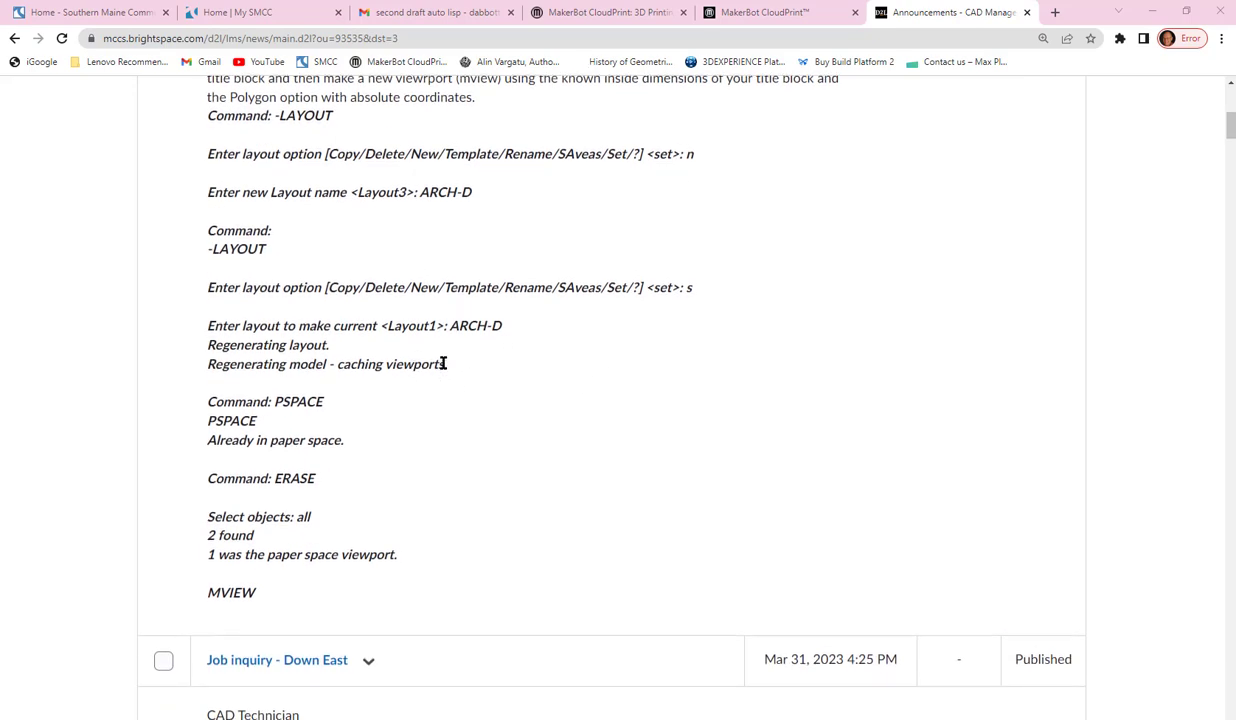
scroll(276, 331, "down", 1)
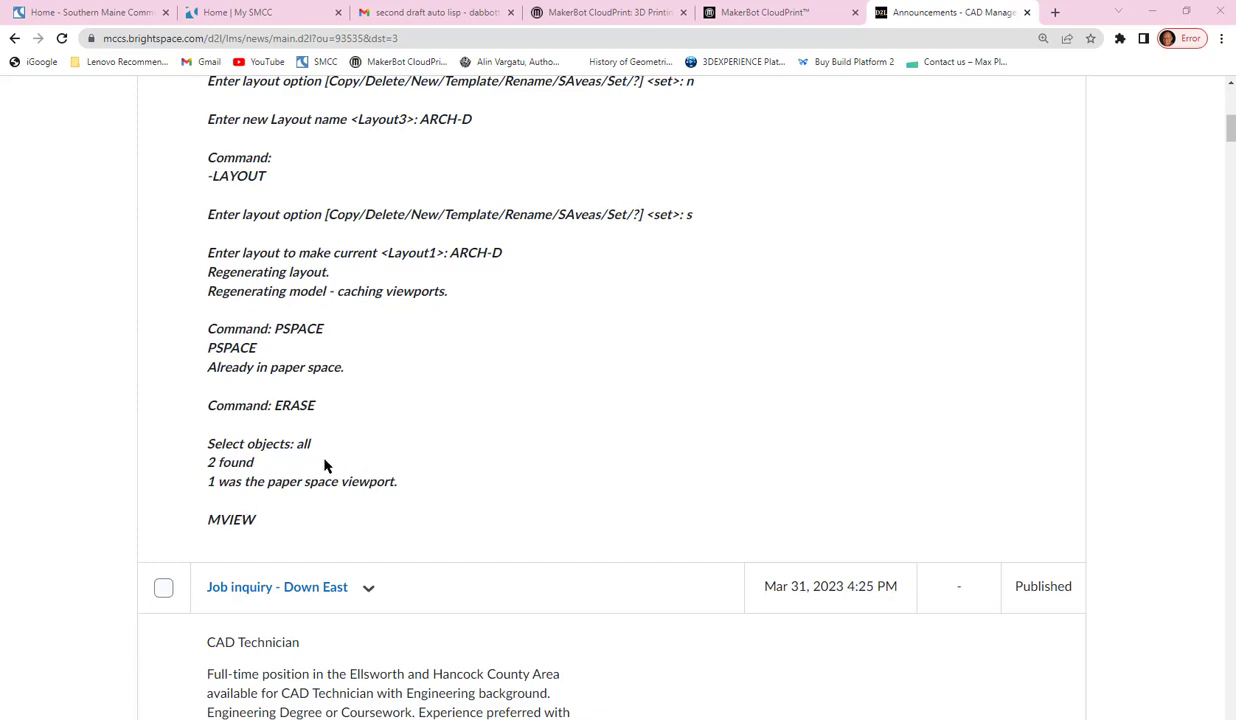
- Switch to the D-ARCH drawing, open and cancel the Block Editor, then select and clear the title block
key("alt+Tab")
key("alt+Tab")
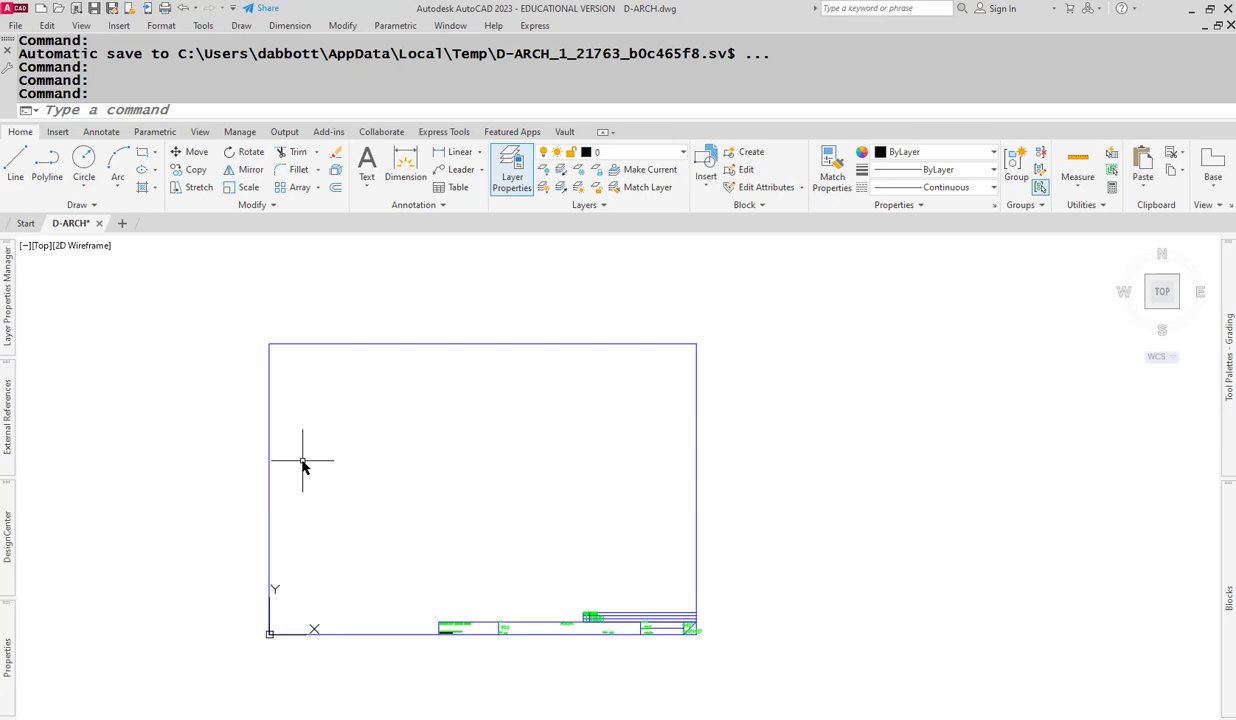
middle_click_drag(500, 452, 530, 427)
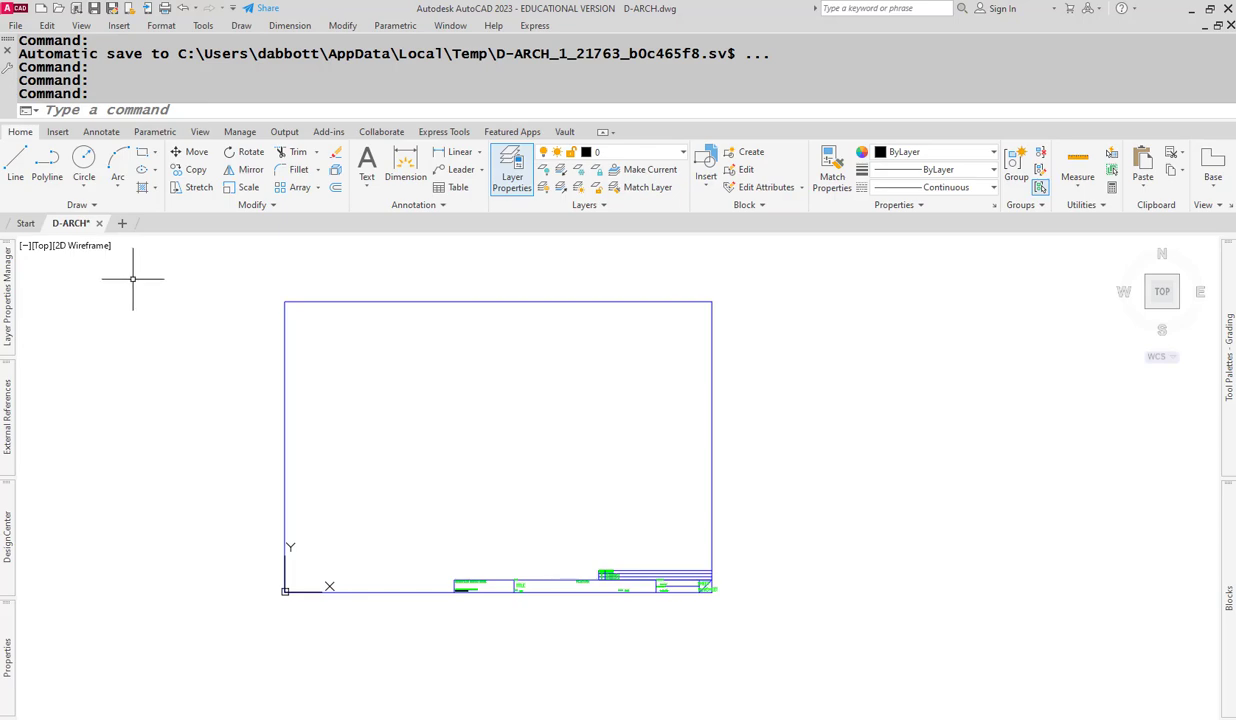
type("be")
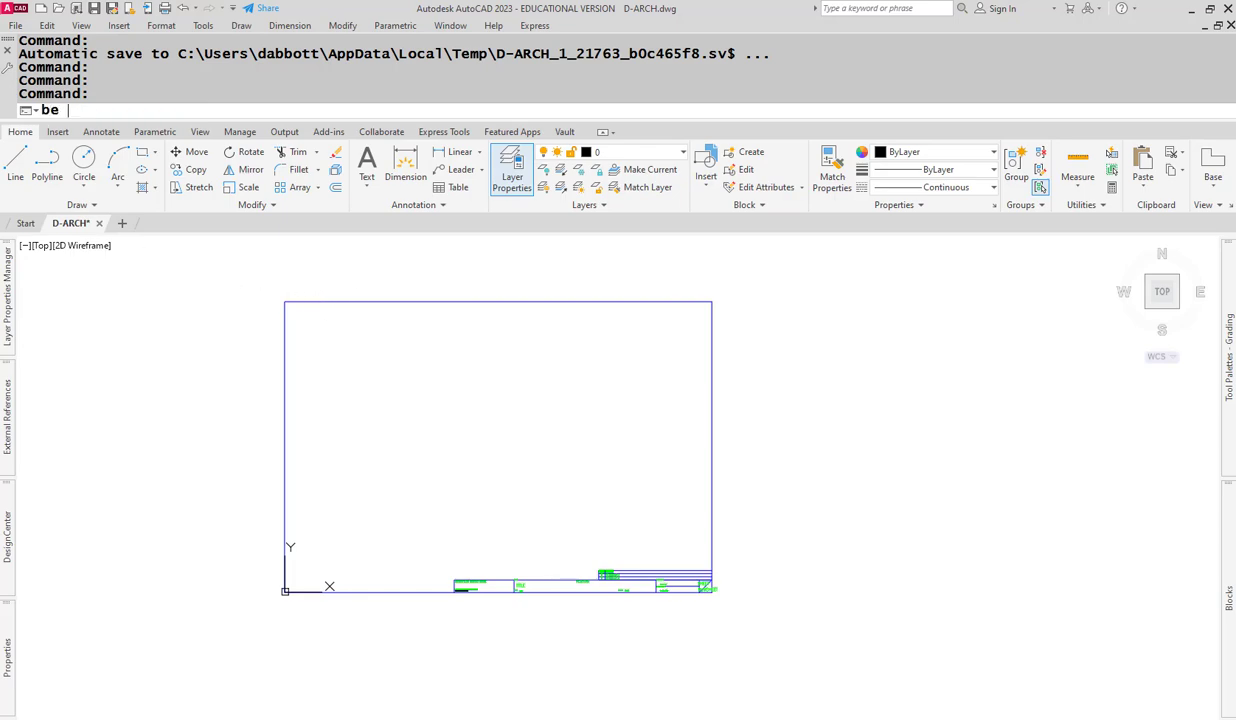
key("Return")
left_click(737, 262)
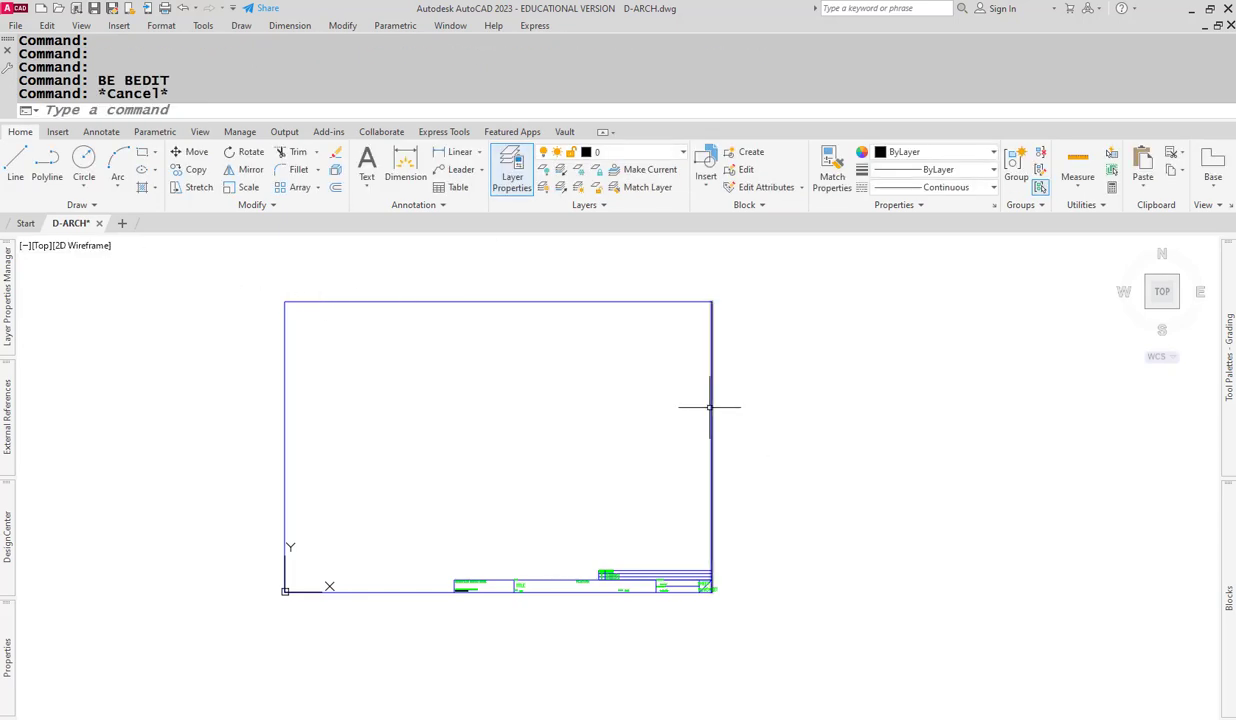
left_click(792, 461)
left_click(461, 635)
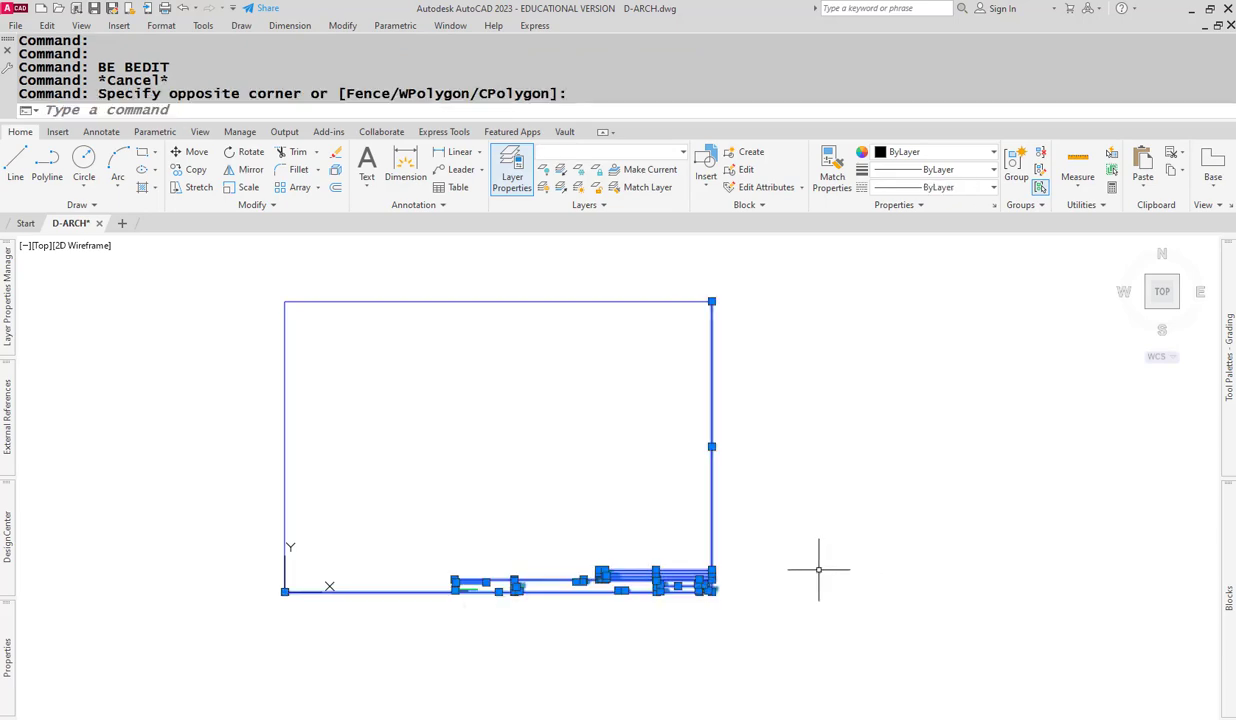
key("Escape")
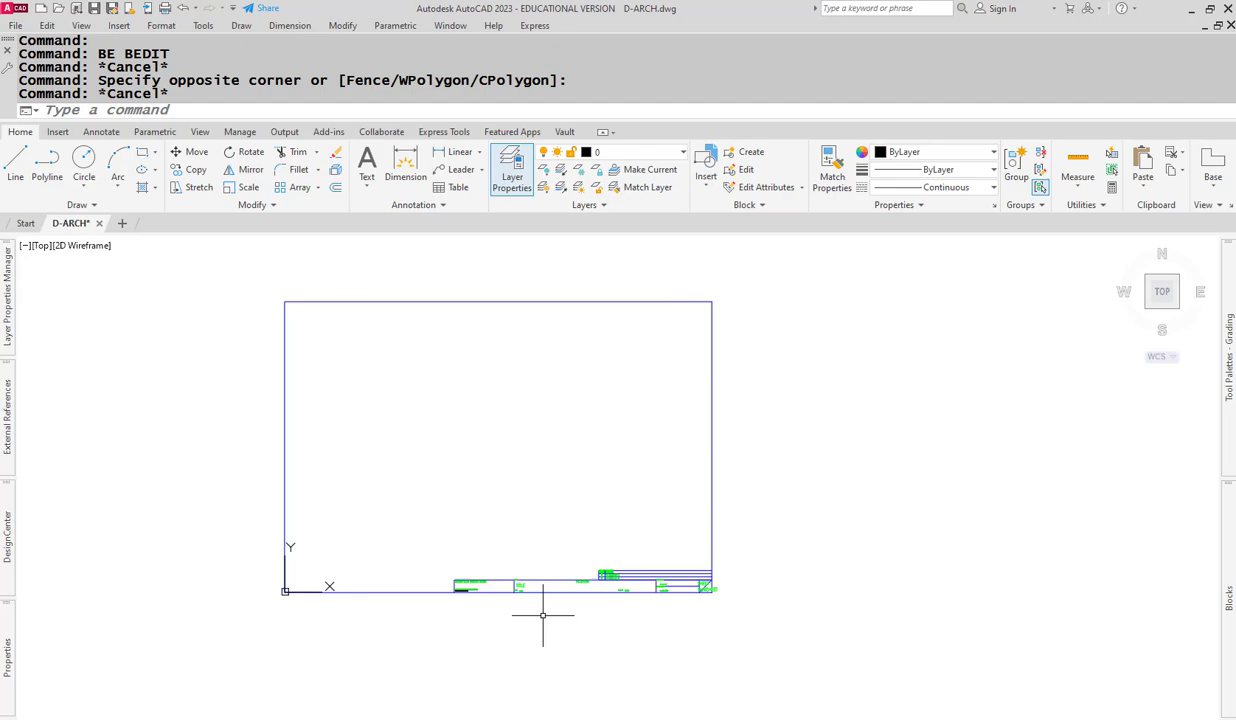
- Pan and zoom until the enlarged title block along the bottom edge is in view
middle_click_drag(560, 622, 499, 627)
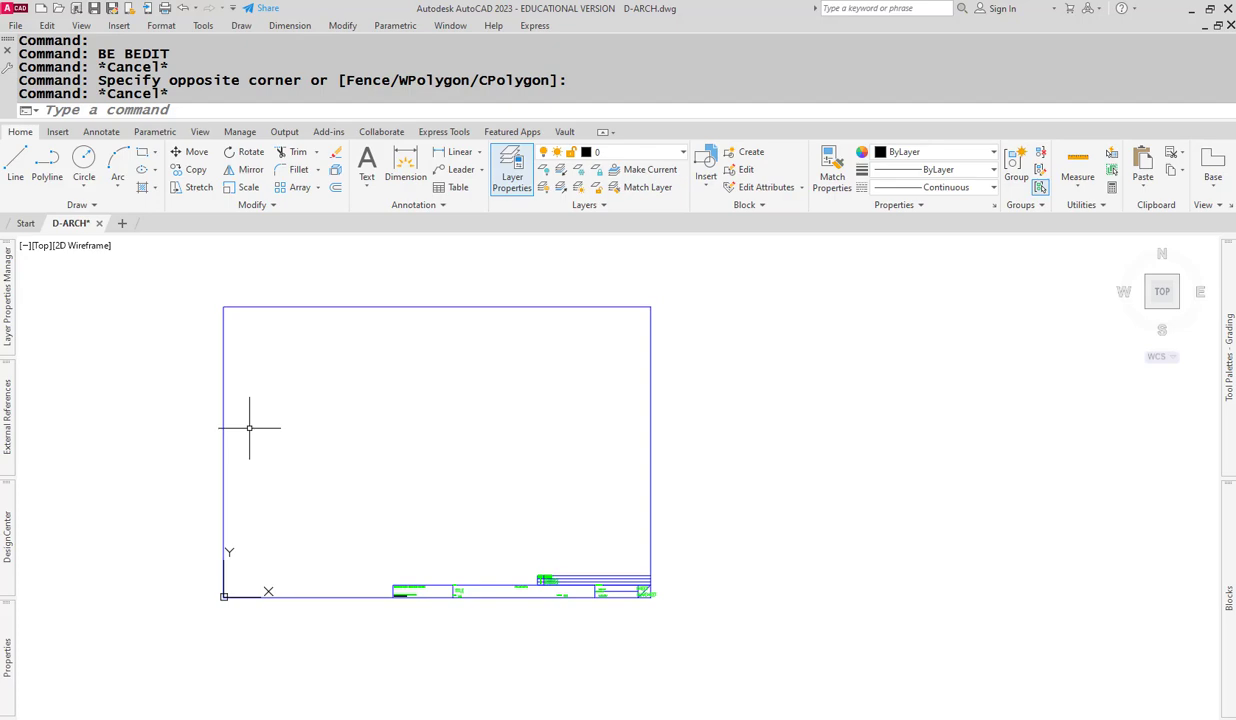
mouse_move(406, 494)
middle_mouse_down()
mouse_move(356, 452)
mouse_move(438, 580)
mouse_move(462, 527)
middle_mouse_up()
scroll(421, 470, "up", 2)
scroll(462, 527, "down", 2)
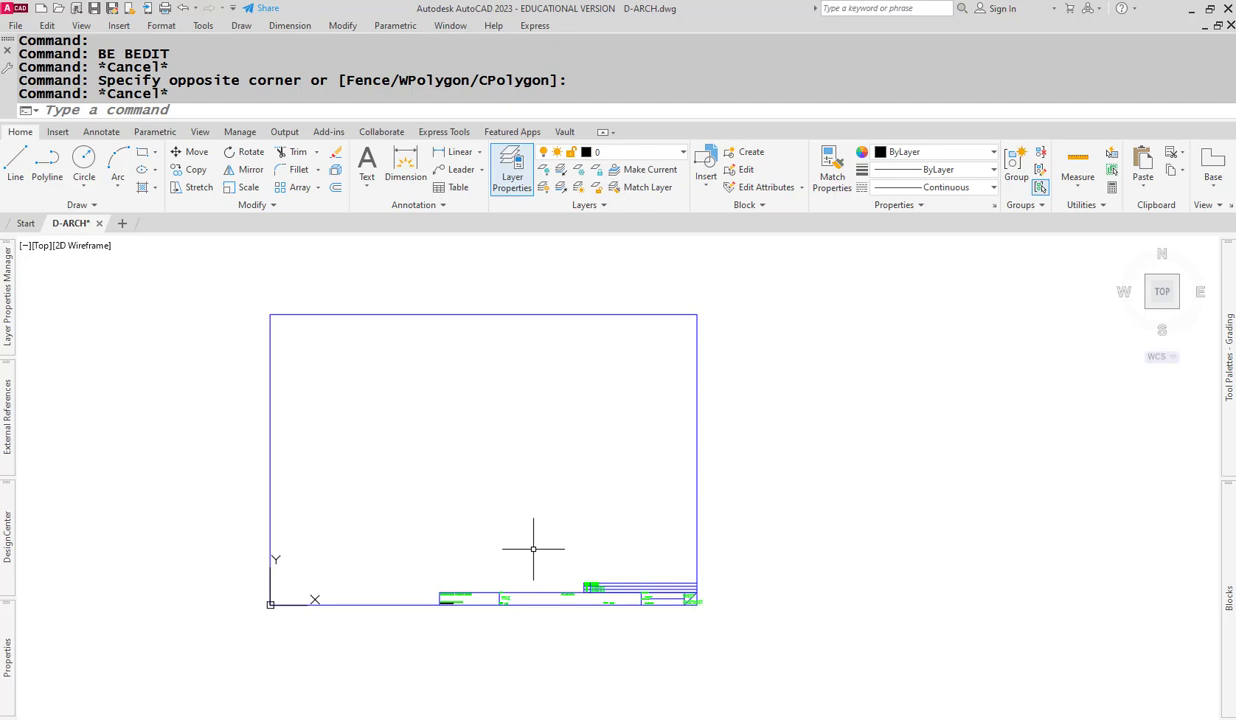
scroll(417, 611, "down", 3)
scroll(435, 612, "up", 5)
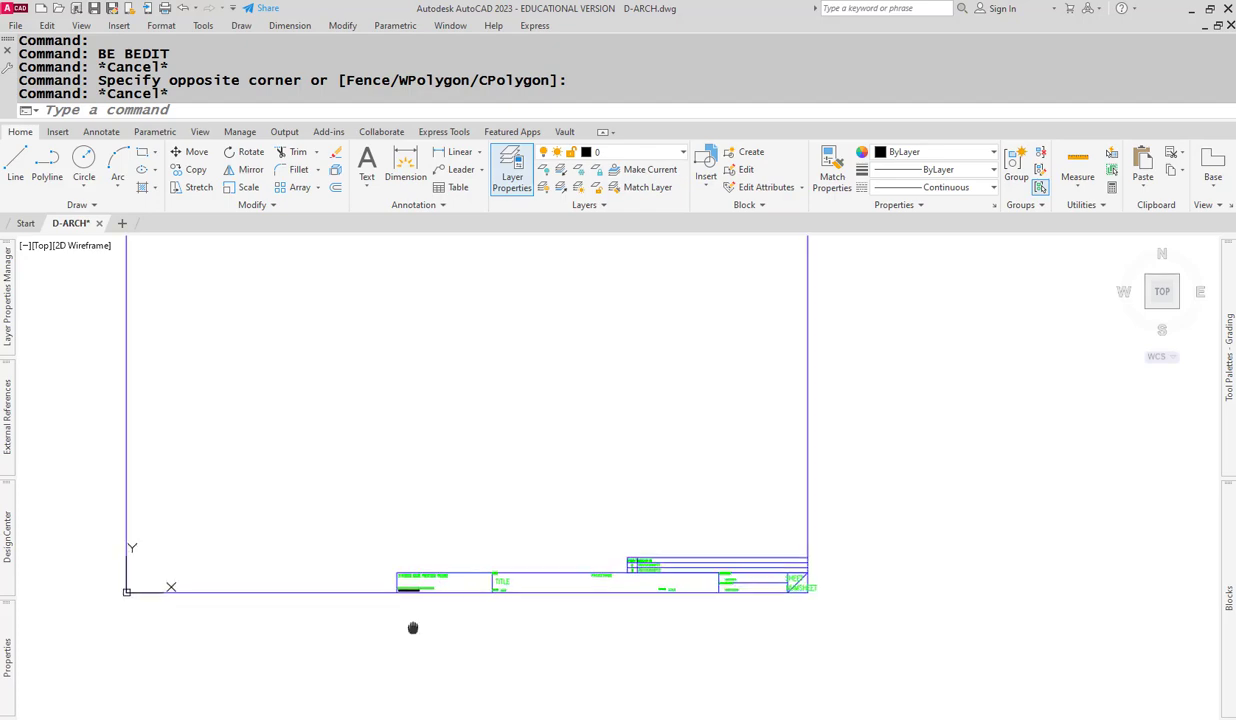
middle_click_drag(414, 626, 464, 604)
- Use ID to read the title block's left corners at 13.5,0 and 13.5,1
type("ID")
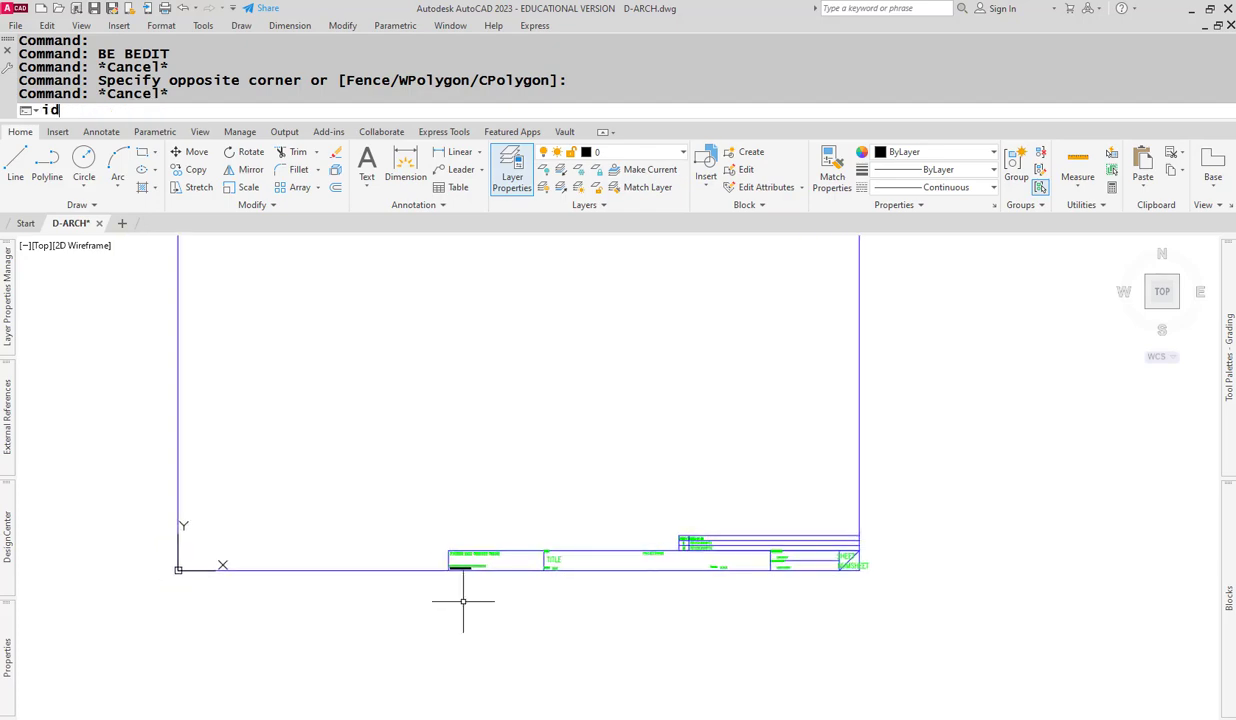
key("Return")
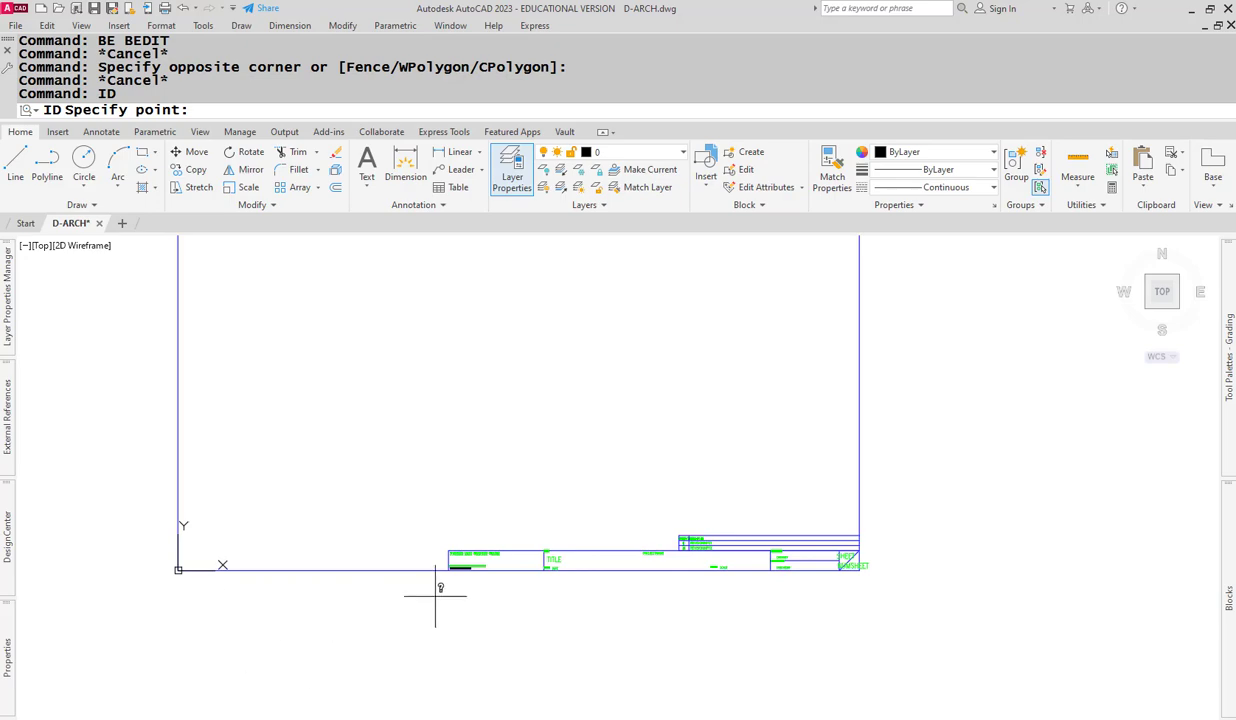
left_click(449, 569)
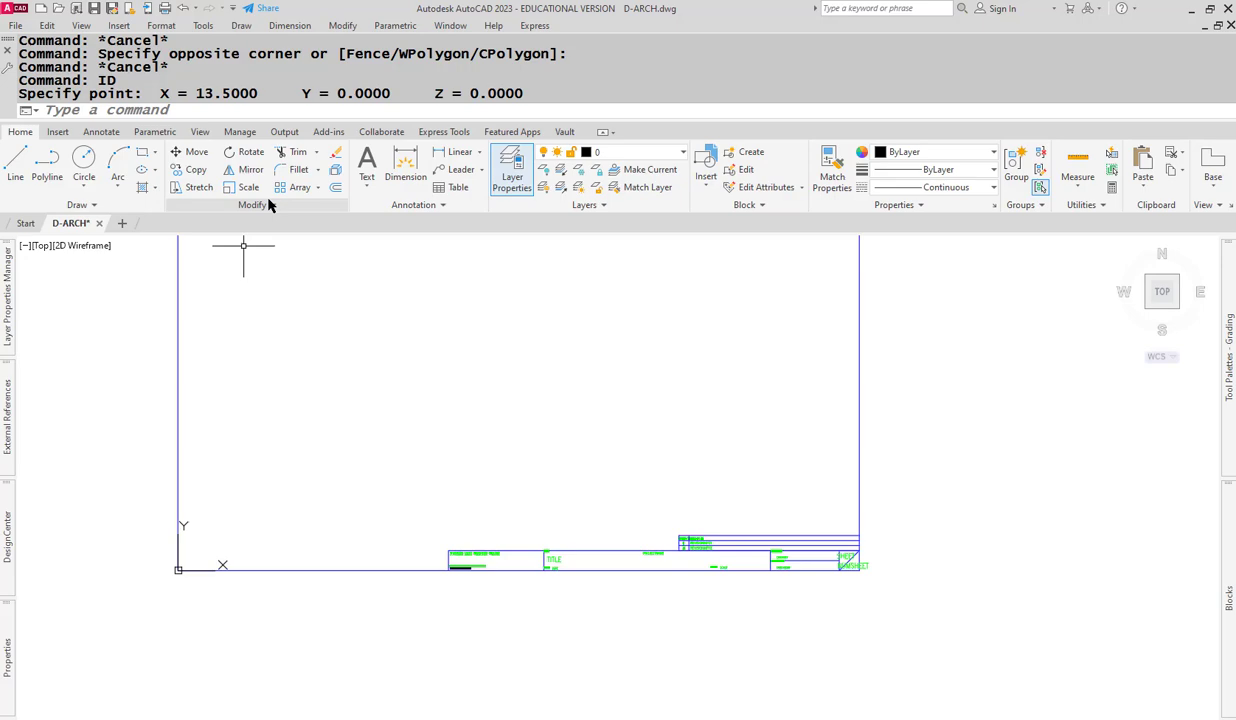
key("Return")
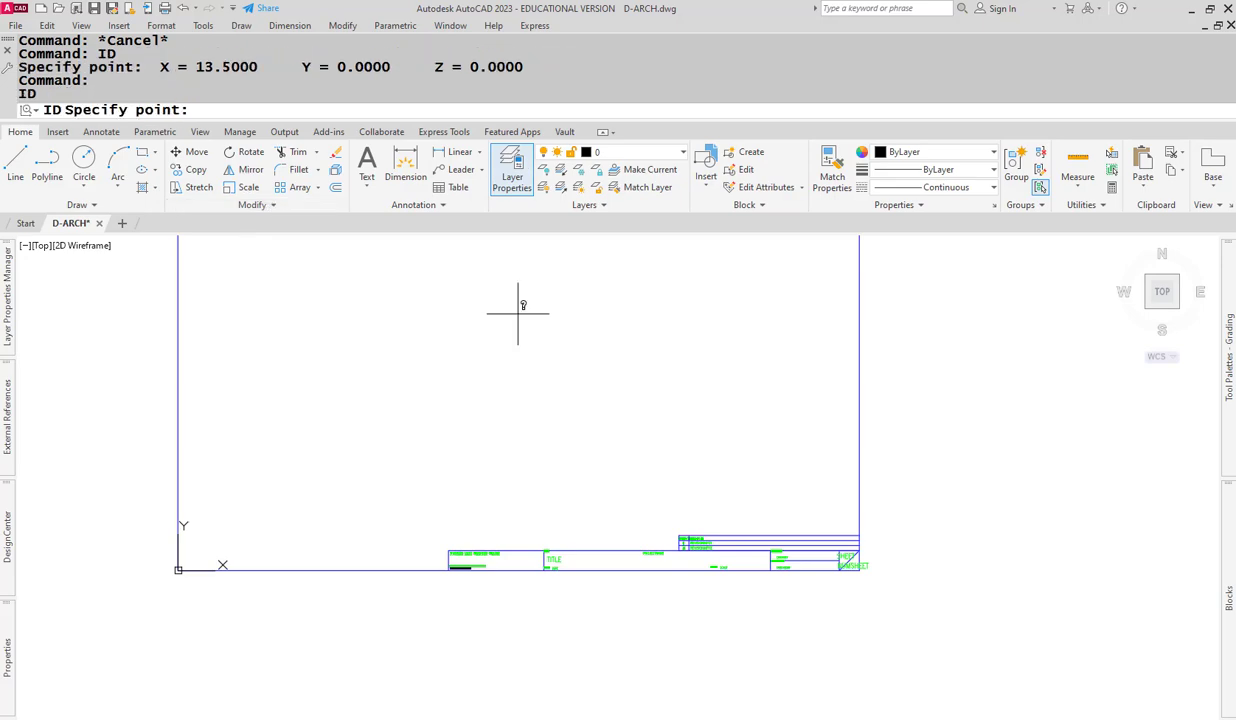
left_click(457, 545)
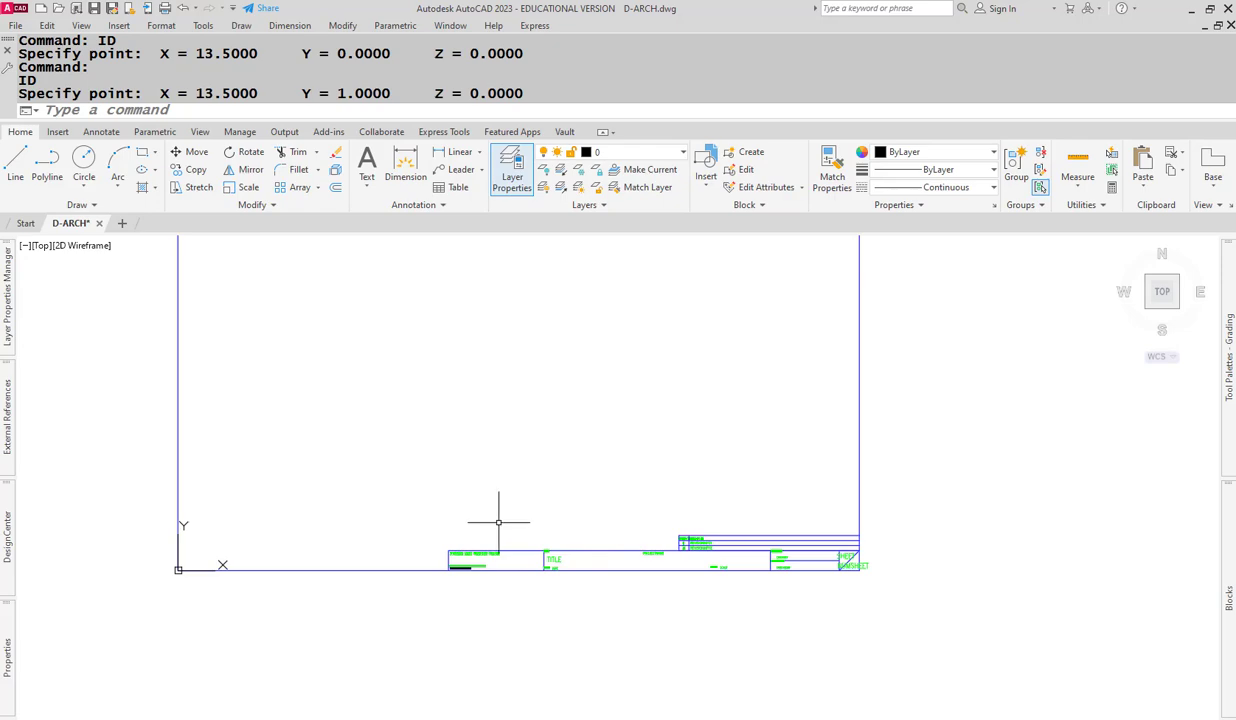
- Read the revisions table corners at 25,1 and 25,1.75 and the top-right corner at 34,1.75
key("Return")
scroll(716, 574, "up", 5)
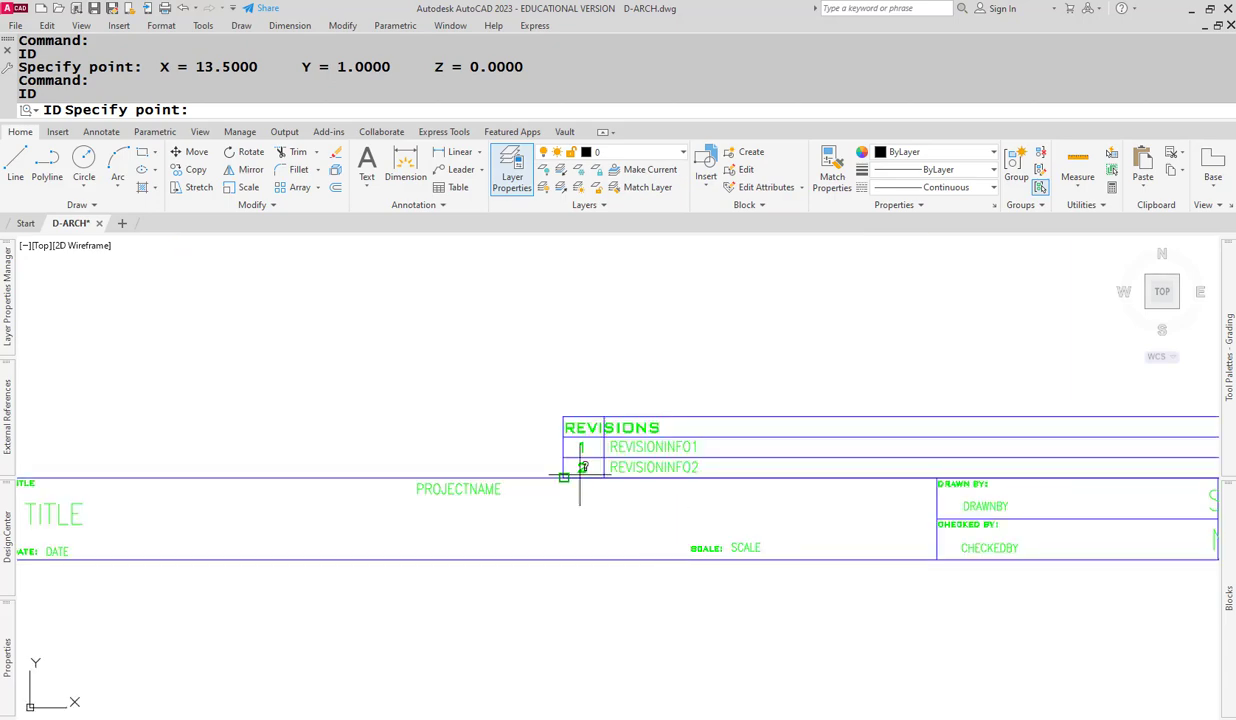
left_click(564, 477)
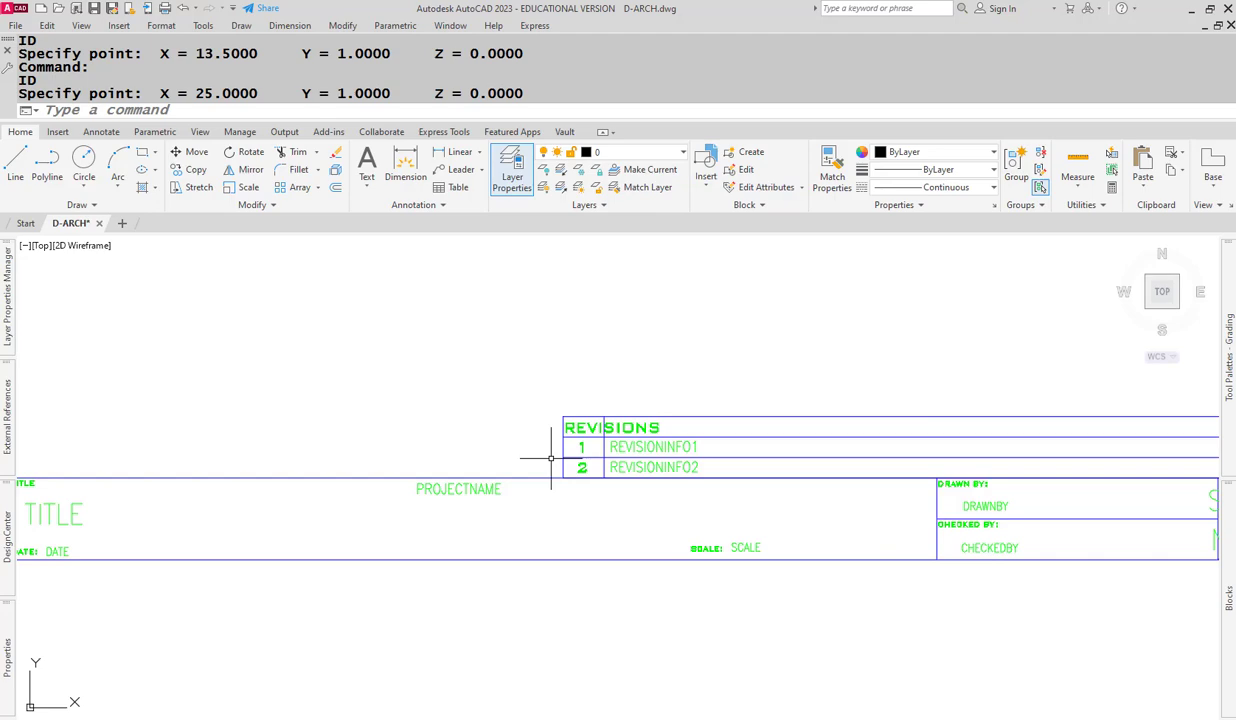
scroll(455, 312, "down", 6)
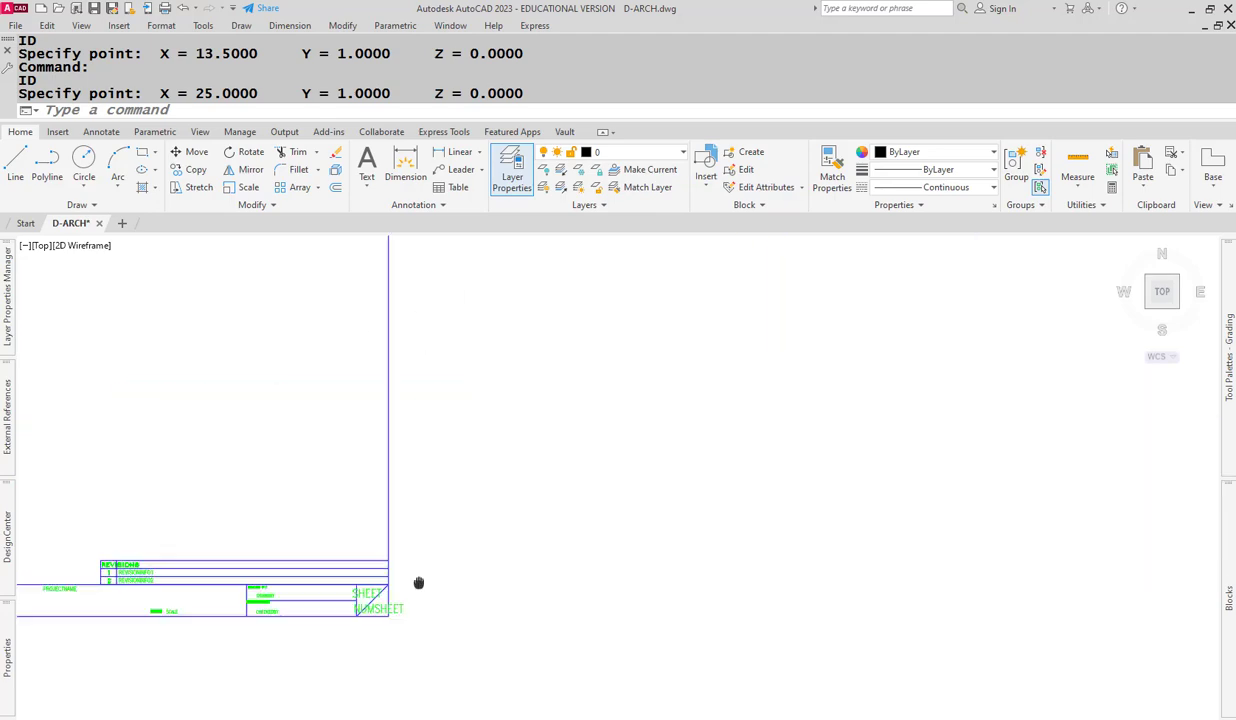
mouse_move(419, 582)
middle_mouse_down()
mouse_move(177, 612)
mouse_move(598, 544)
middle_mouse_up()
key("Return")
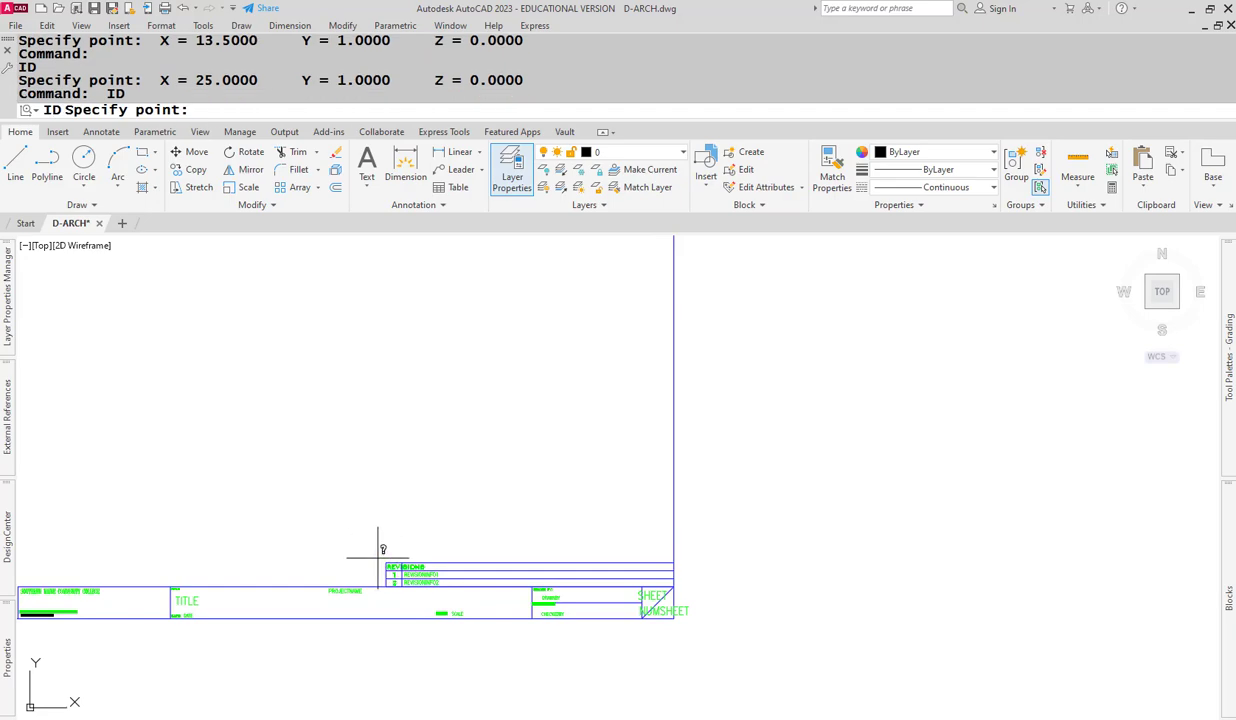
left_click(386, 565)
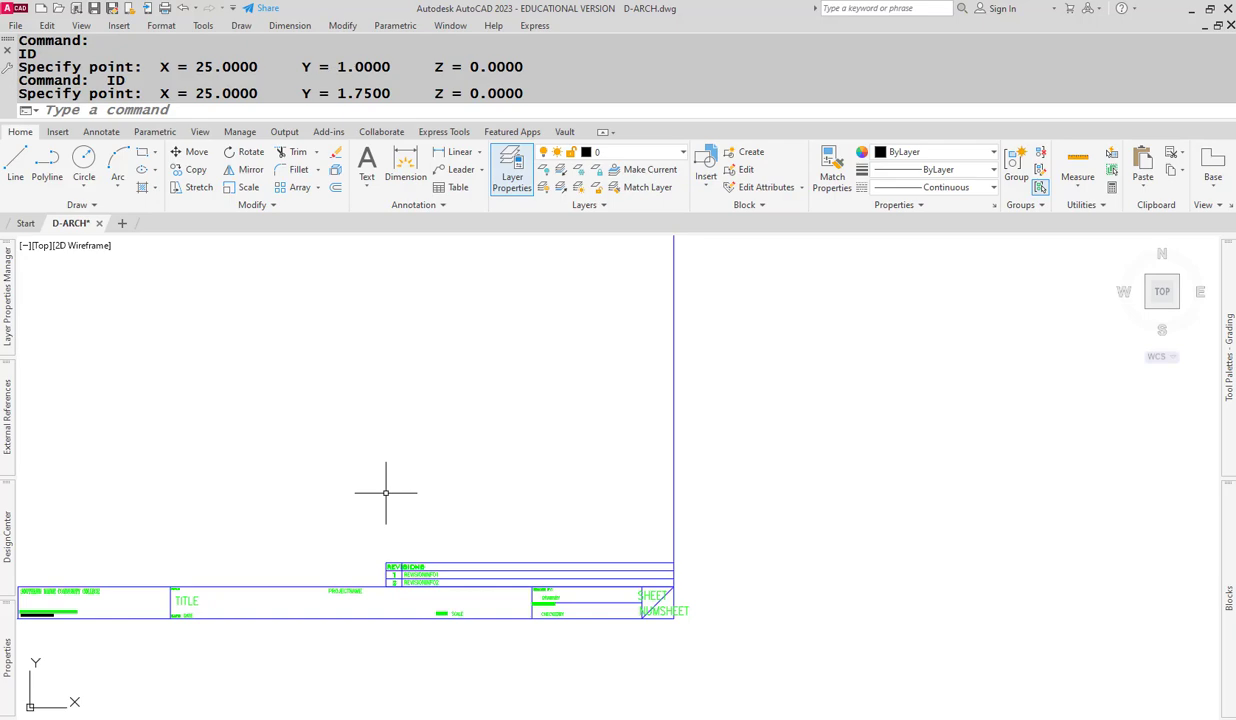
key("Return")
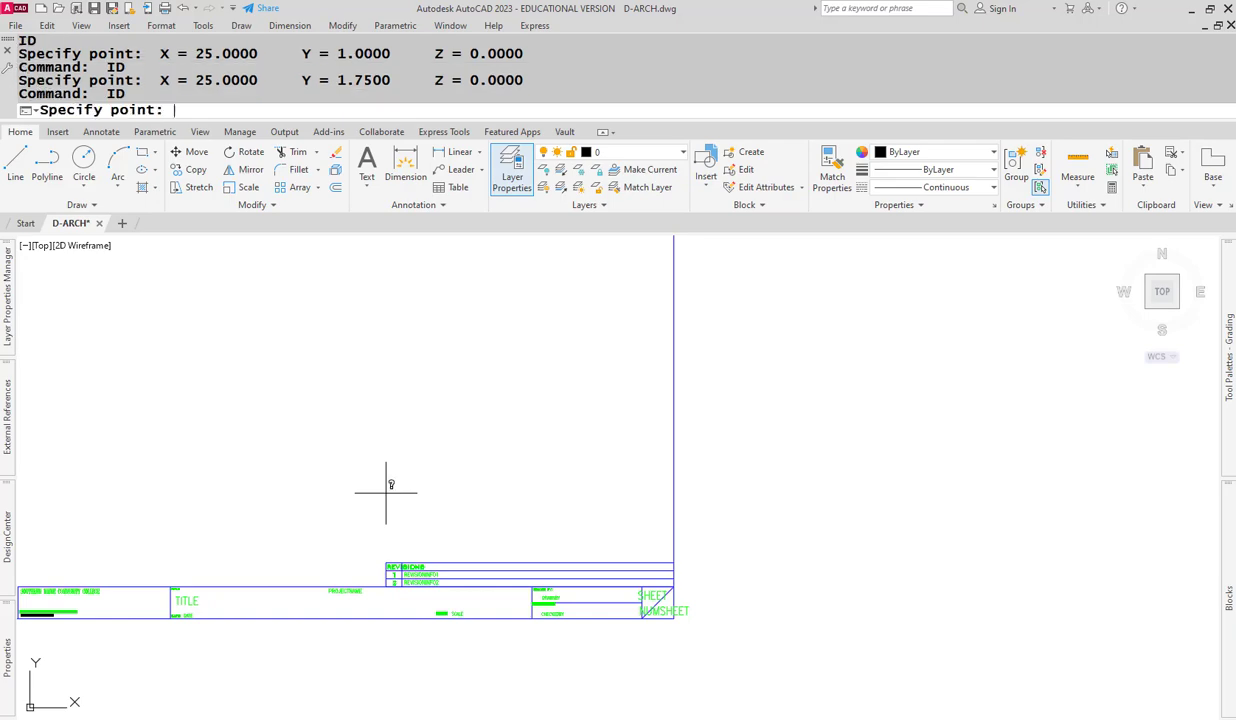
left_click(674, 561)
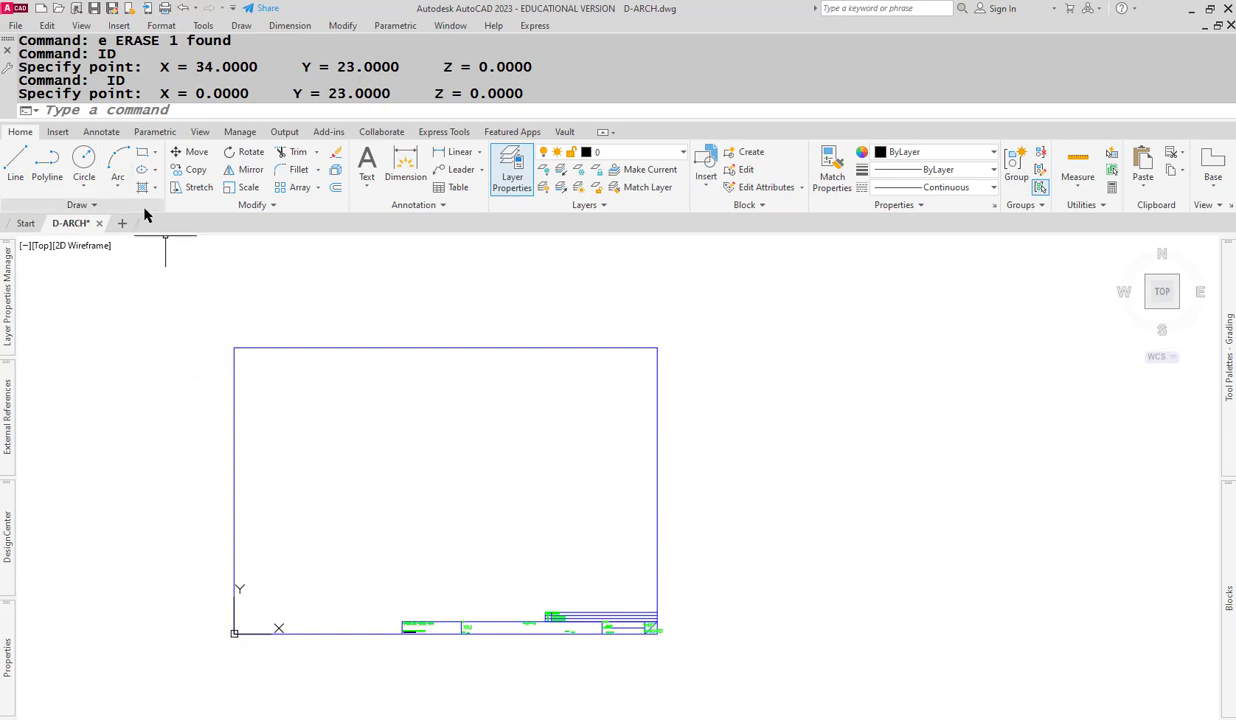
- In a new blank drawing, create a layout named ARCH-D with -LAYOUT
left_click(122, 223)
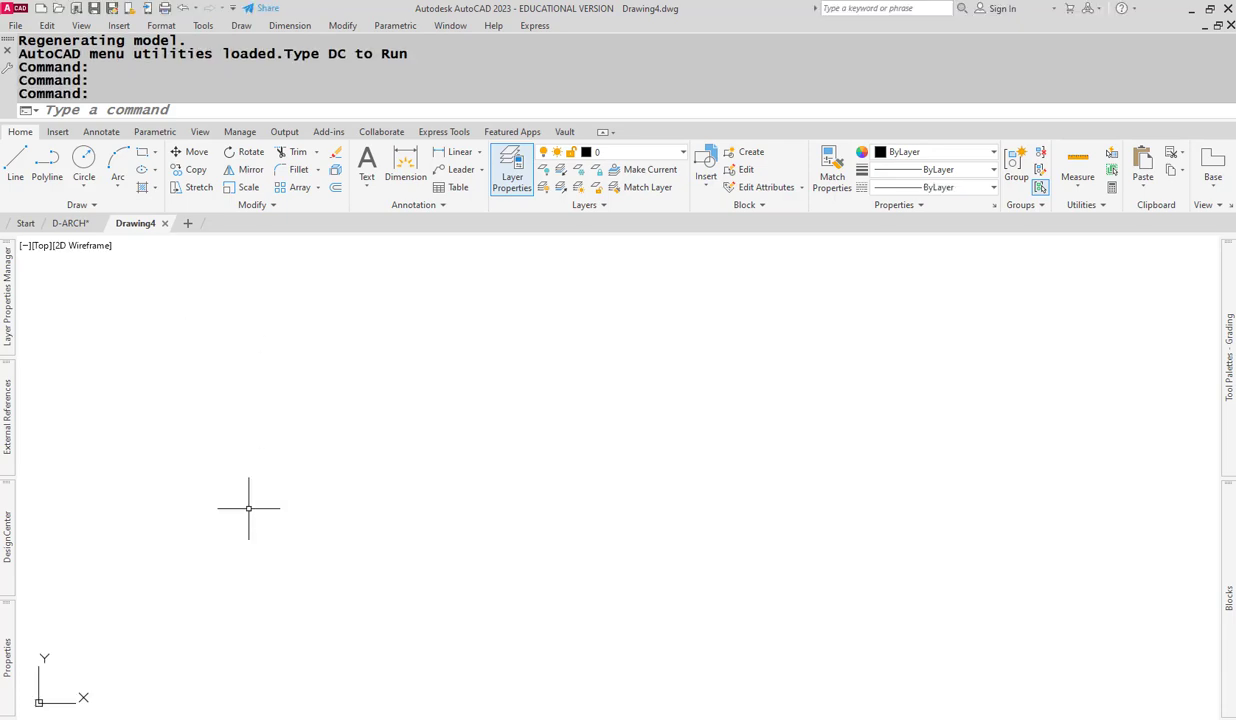
type("-")
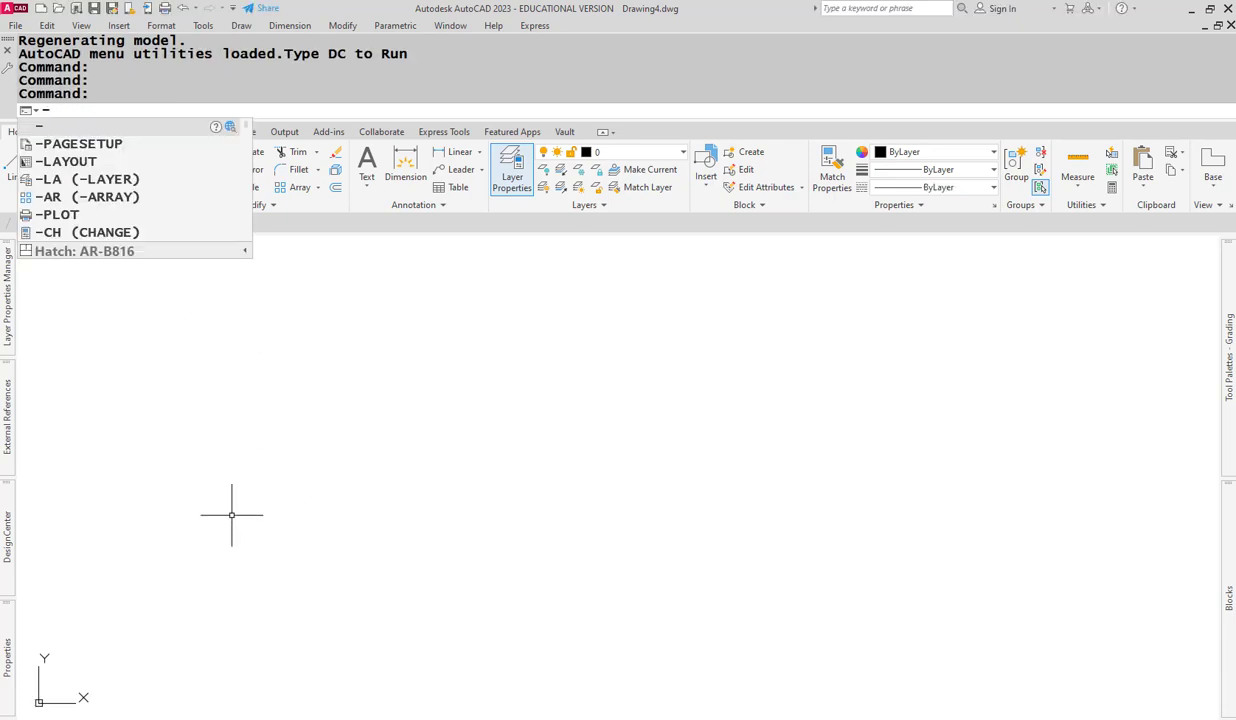
type("layout")
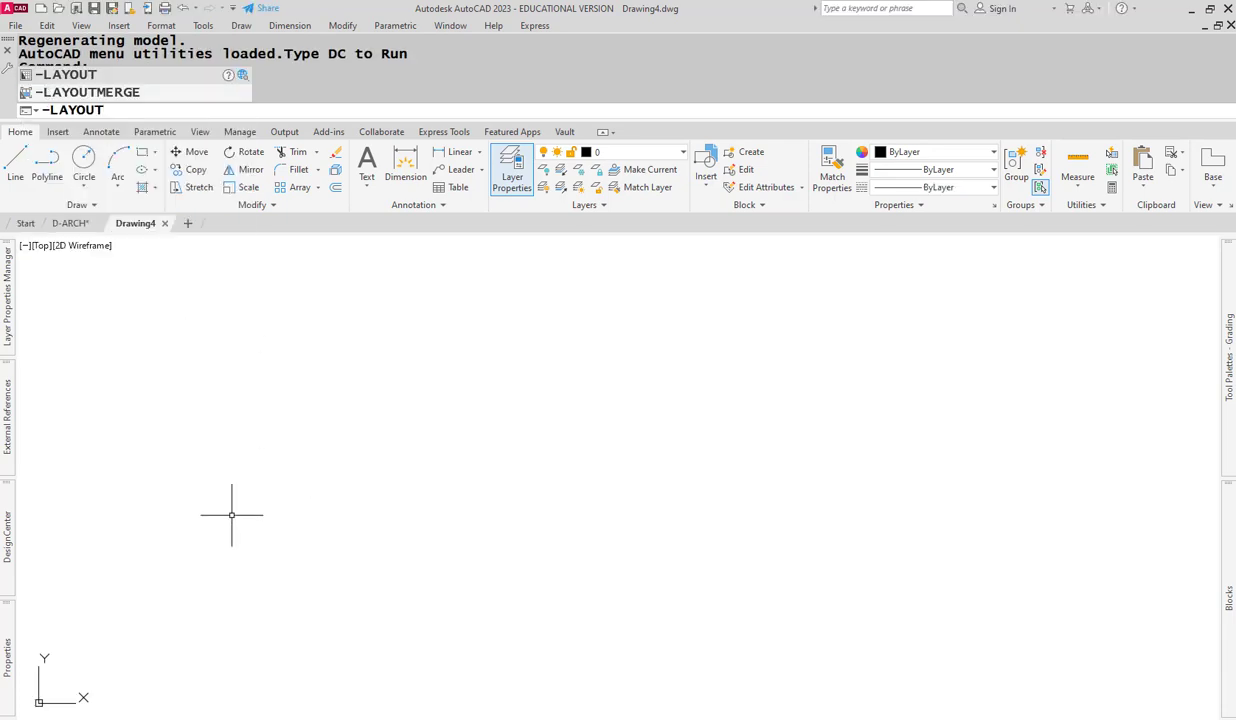
key("Return")
type("sn")
key("Return")
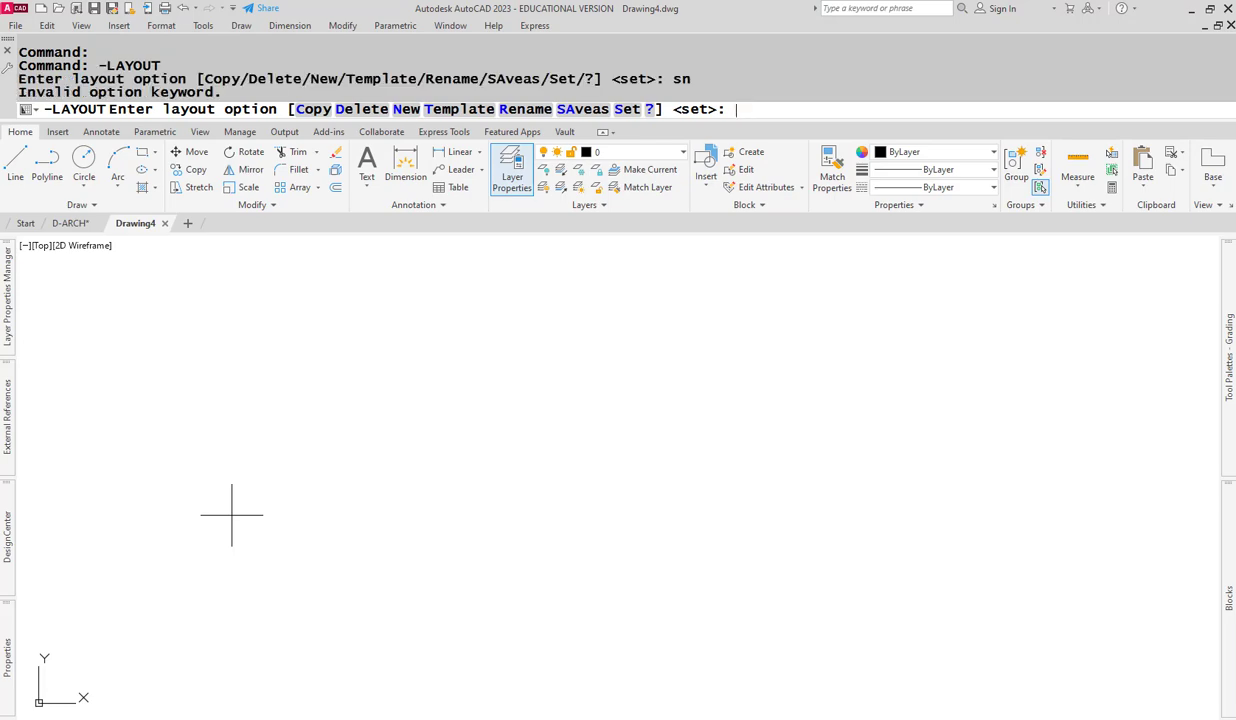
type("n")
key("Return")
type("SA")
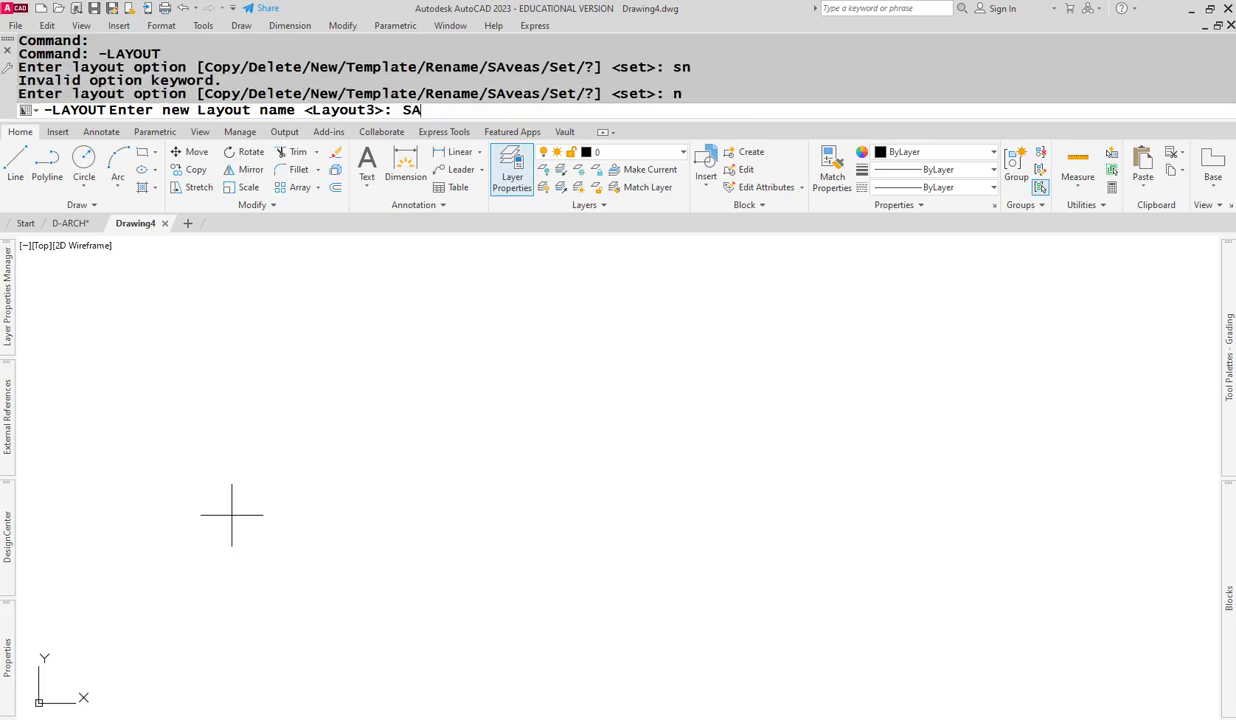
key("BackSpace")
key("BackSpace")
type("ARCHJ")
key("BackSpace")
type("-D")
key("Return")
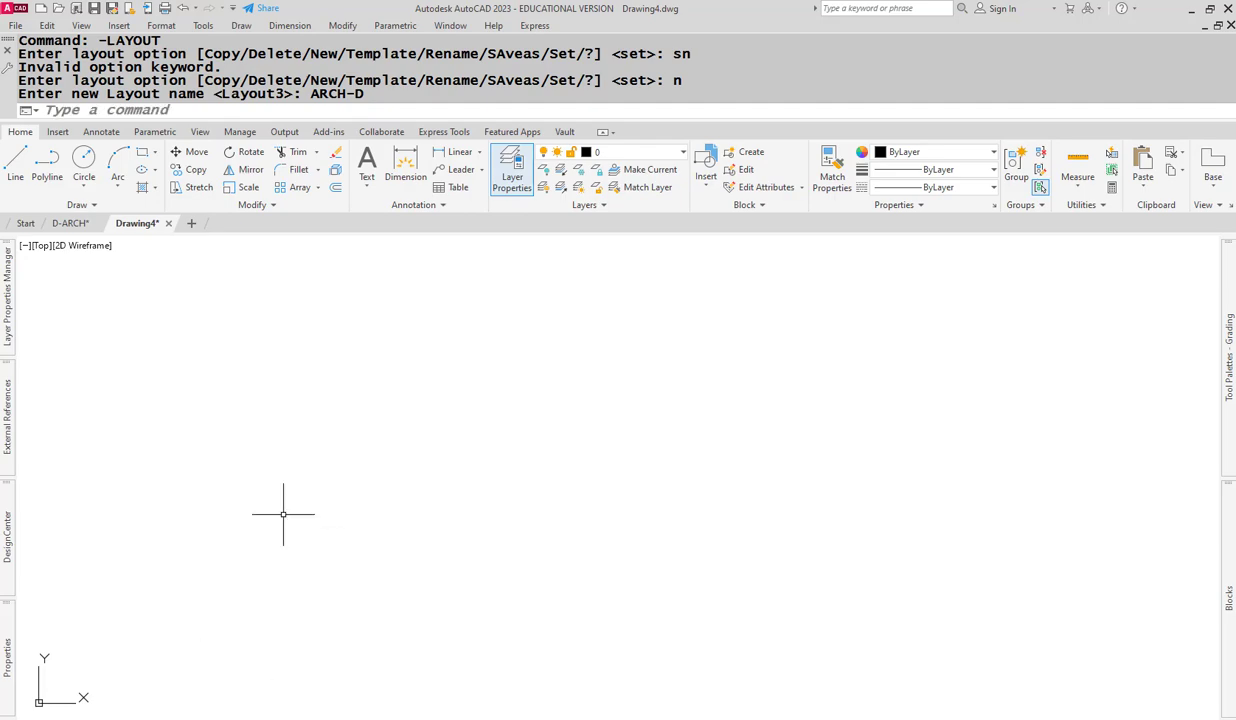
- Make ARCH-D the current layout
key("Return")
type("S")
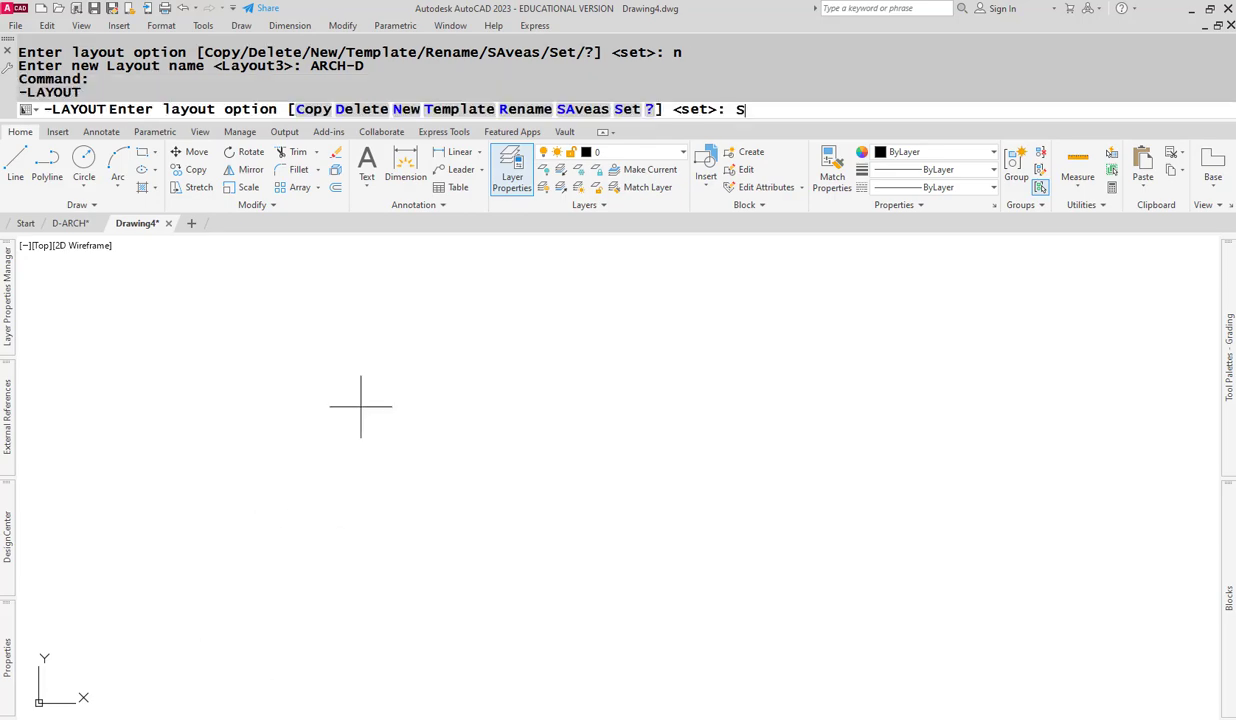
key("Return")
type("ARCH-D")
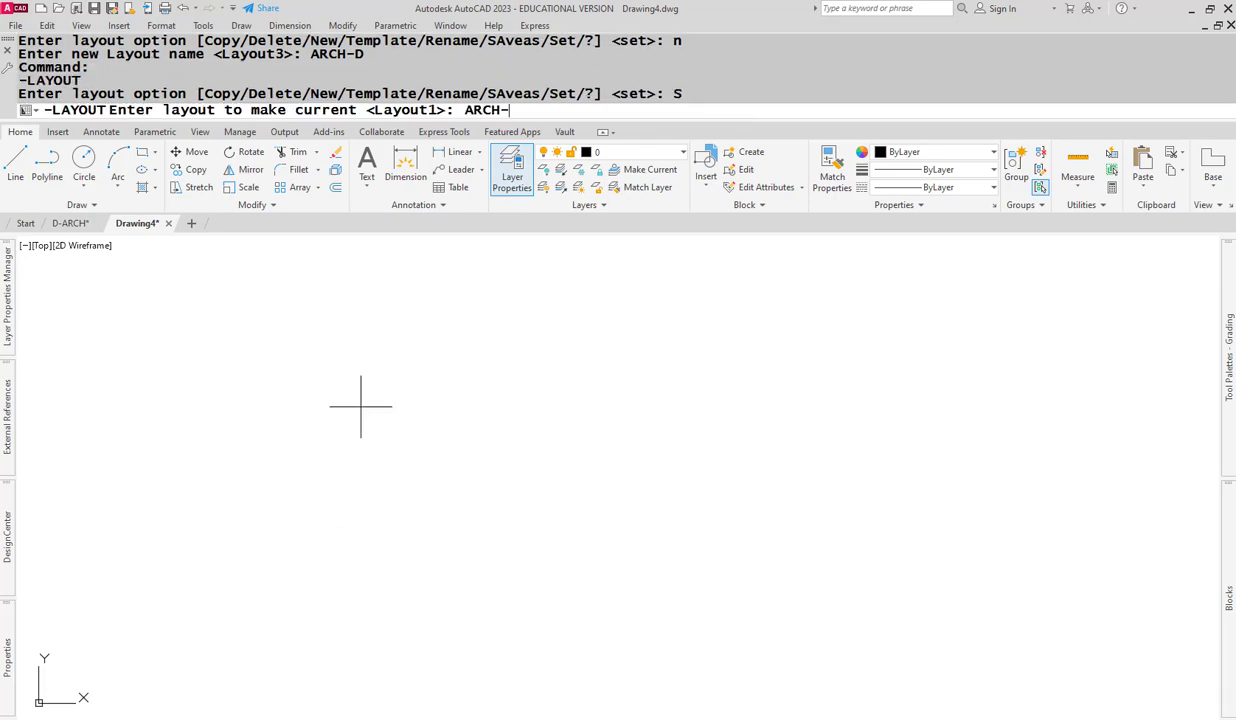
key("Return")
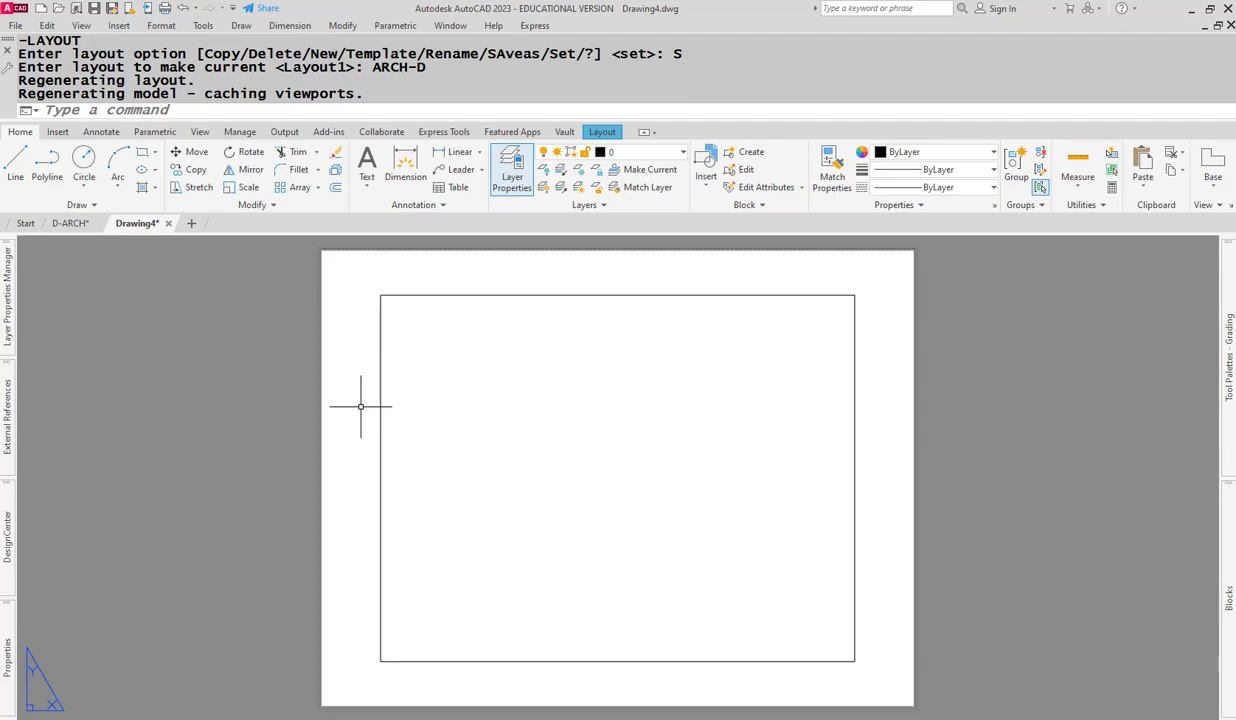
- Switch to paper space and erase everything, including the default viewport
type("pspace")
key("Return")
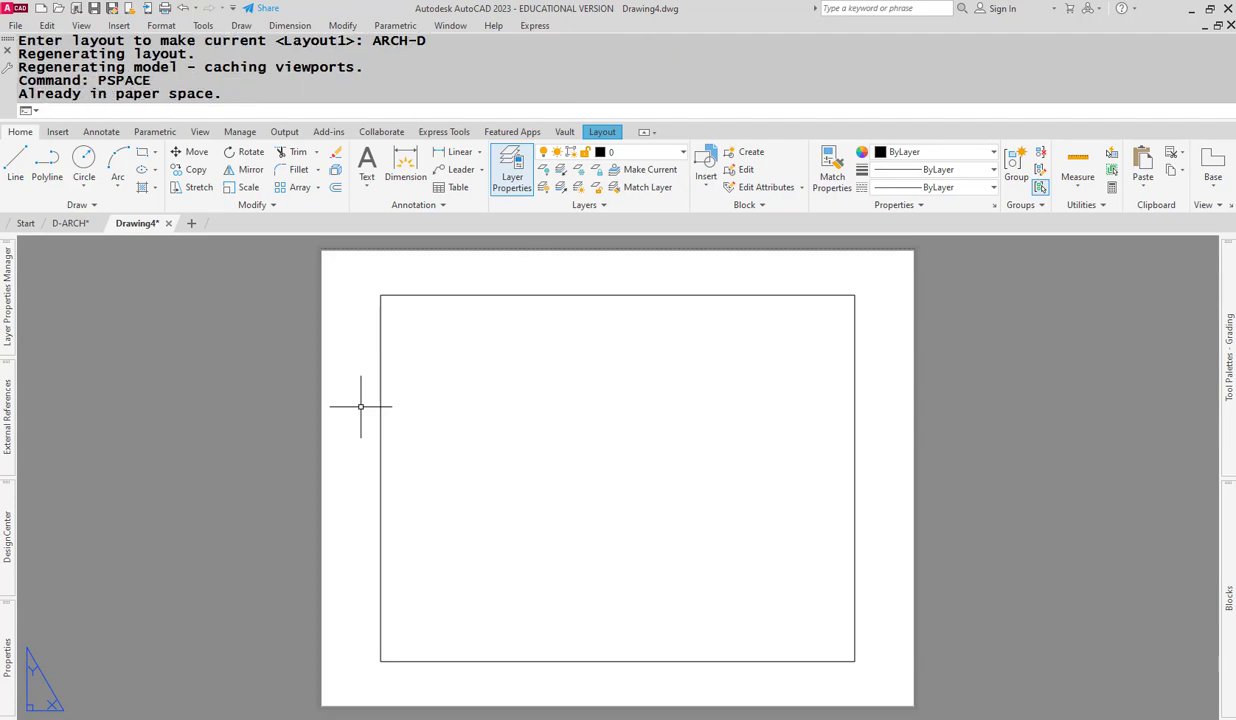
type("e")
key("Return")
type("all")
key("Return")
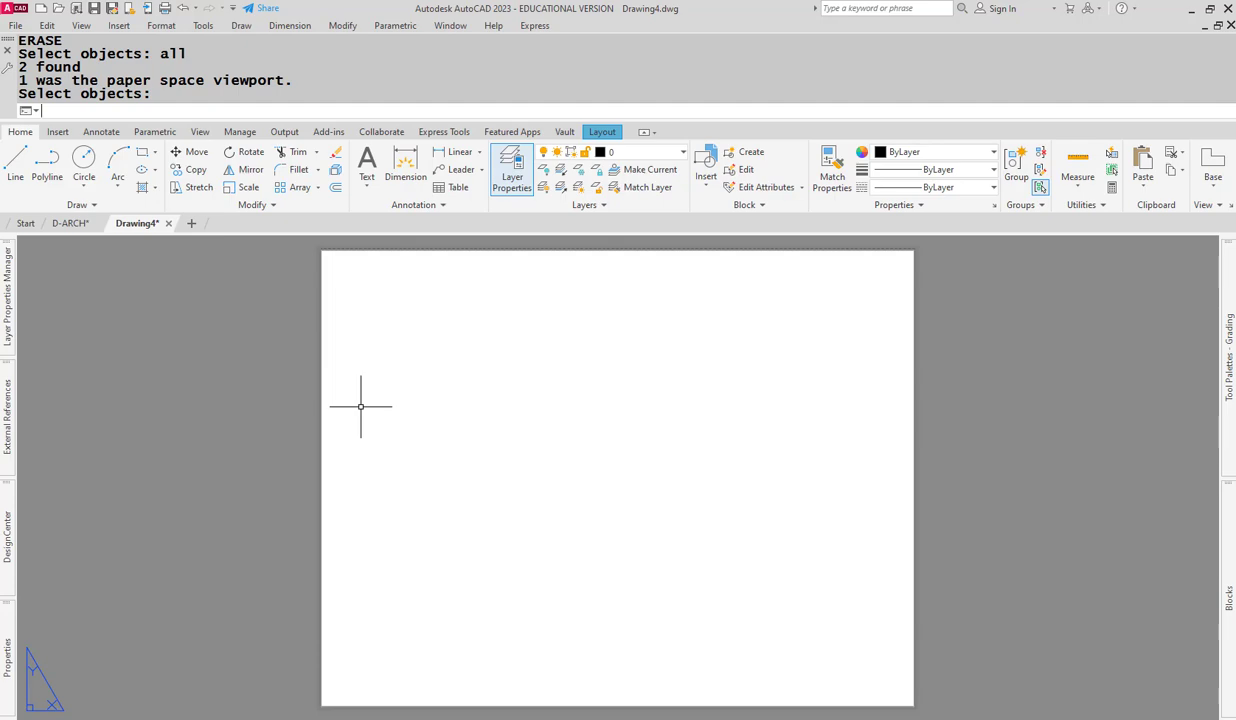
- Start -PAGESETUP and set DWG To PDF.pc3 as the output device
type("-PAGES")
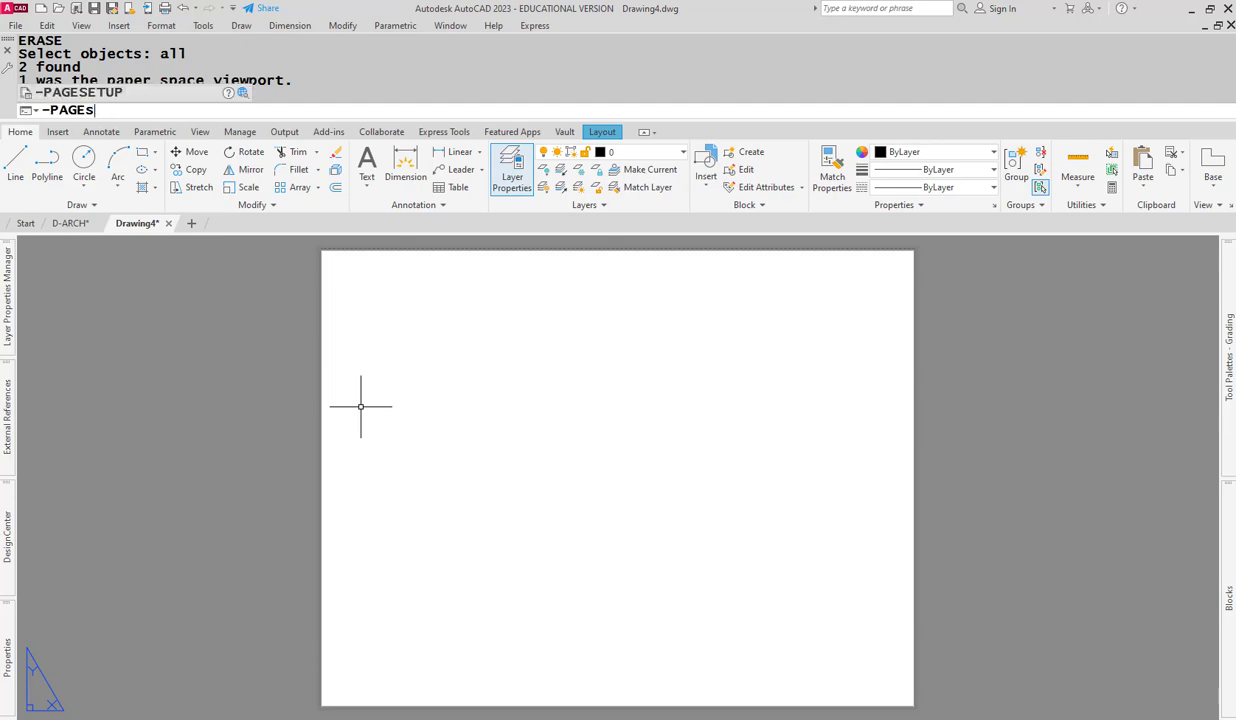
type("et")
key("Return")
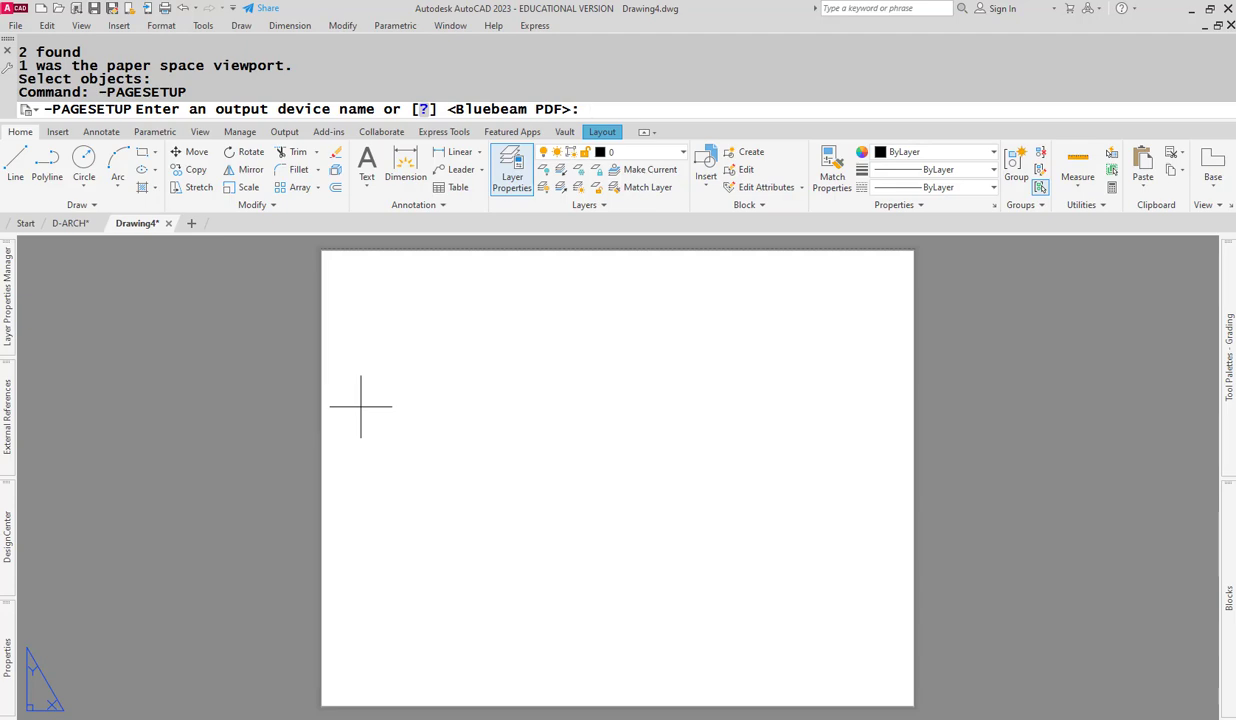
type("?")
key("Return")
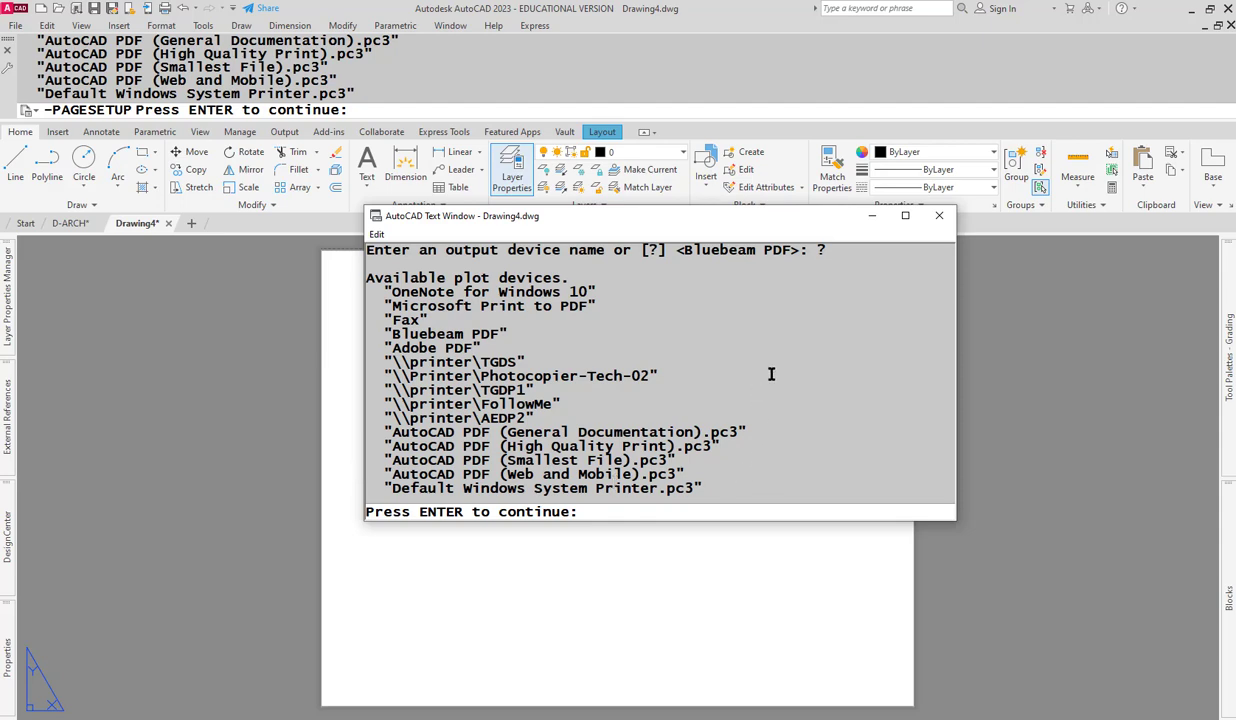
key("Return")
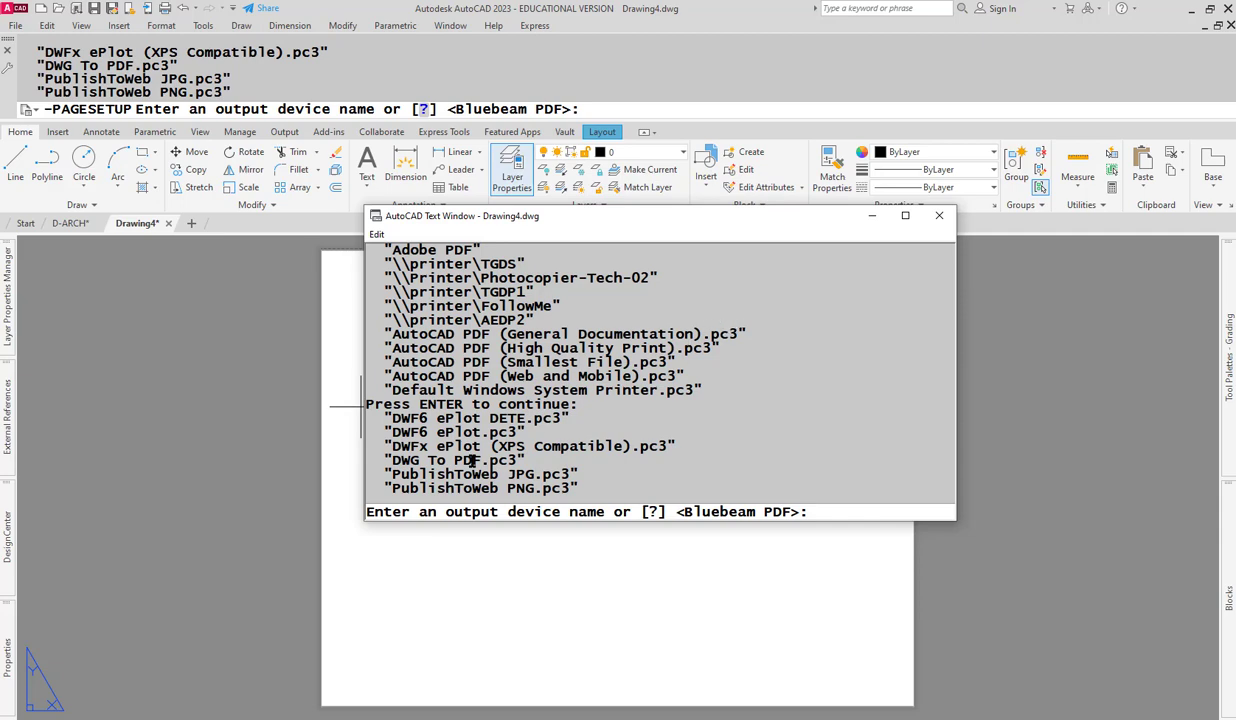
left_click_drag(391, 461, 518, 460)
key("ctrl+c")
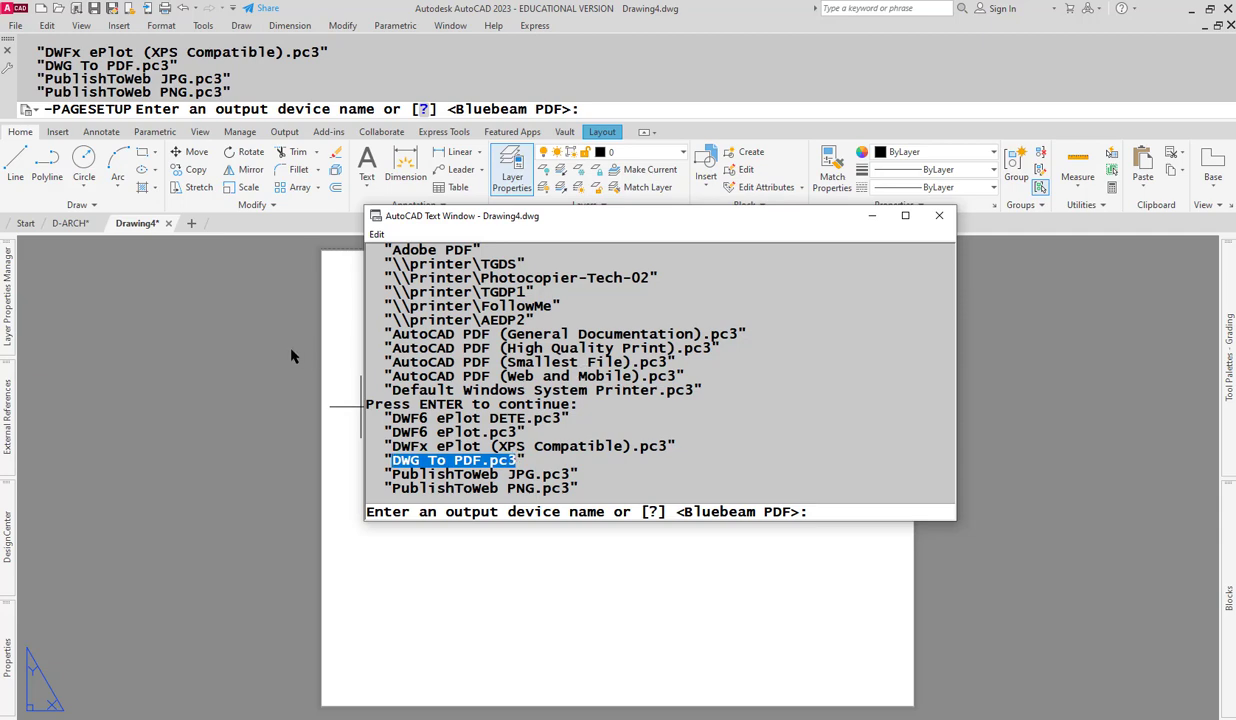
left_click(254, 295)
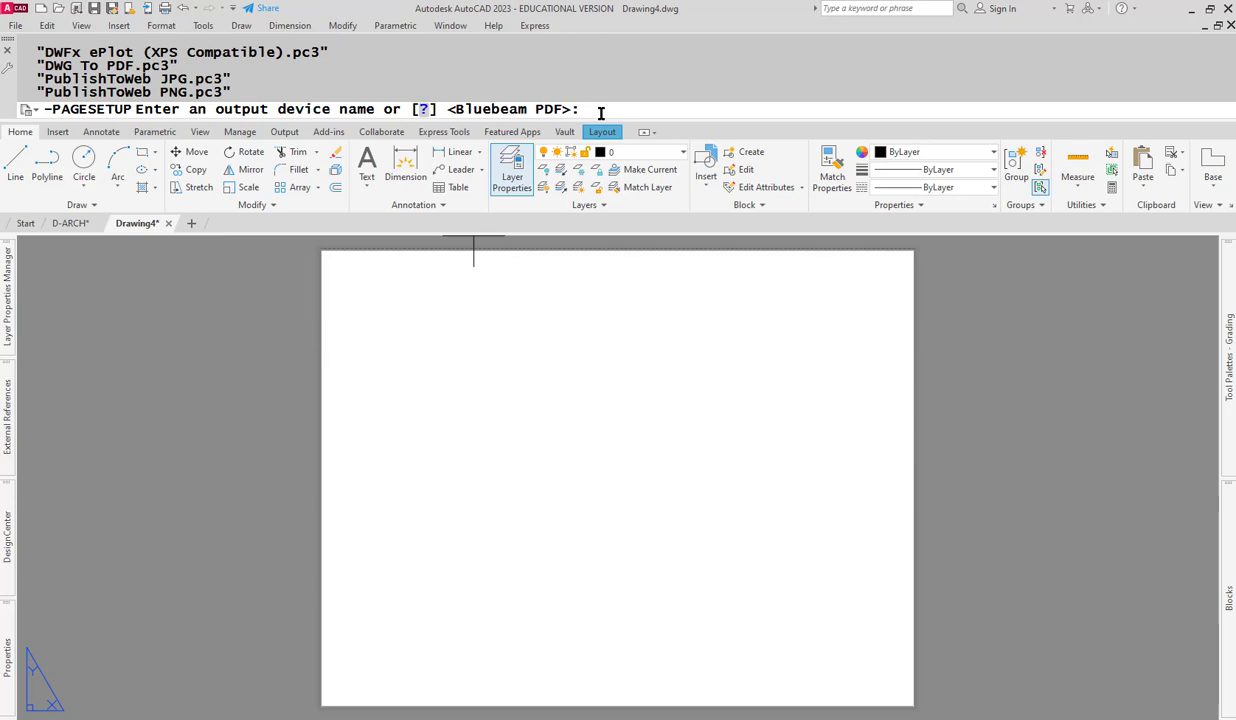
key("ctrl+v")
key("Return")
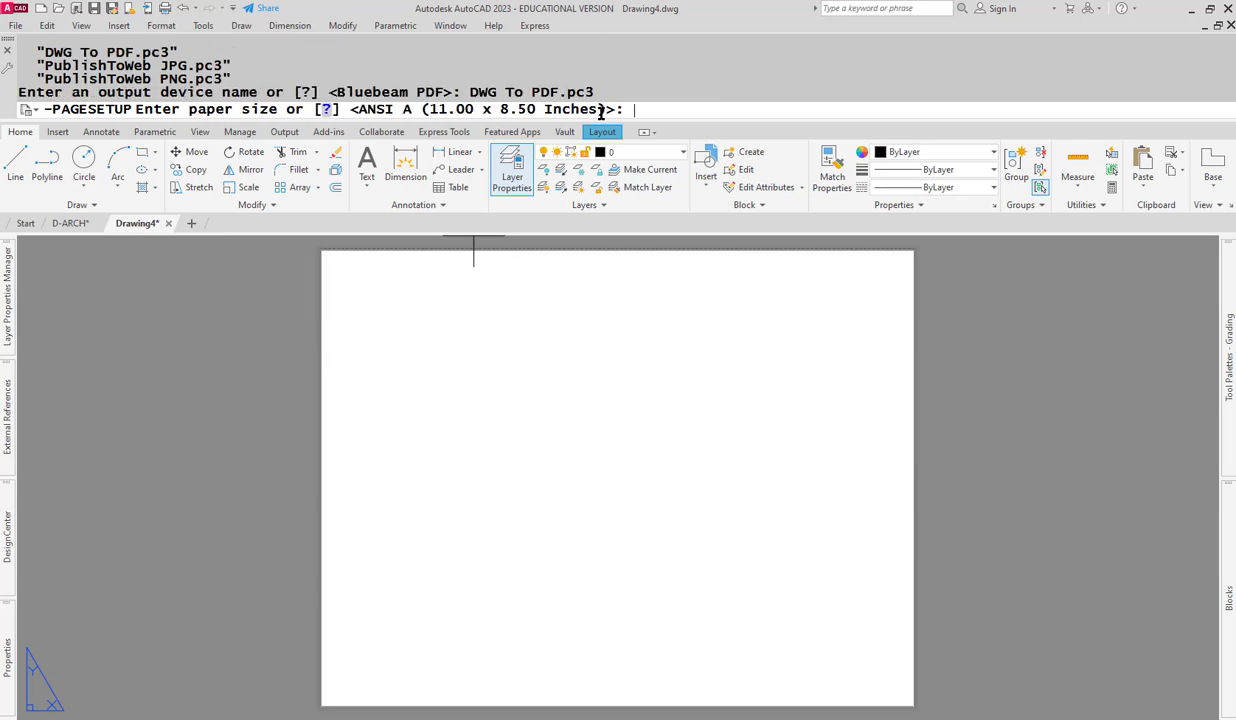
- List the paper sizes and copy the ARCH expand D (36 x 24) name
type("?")
key("Return")
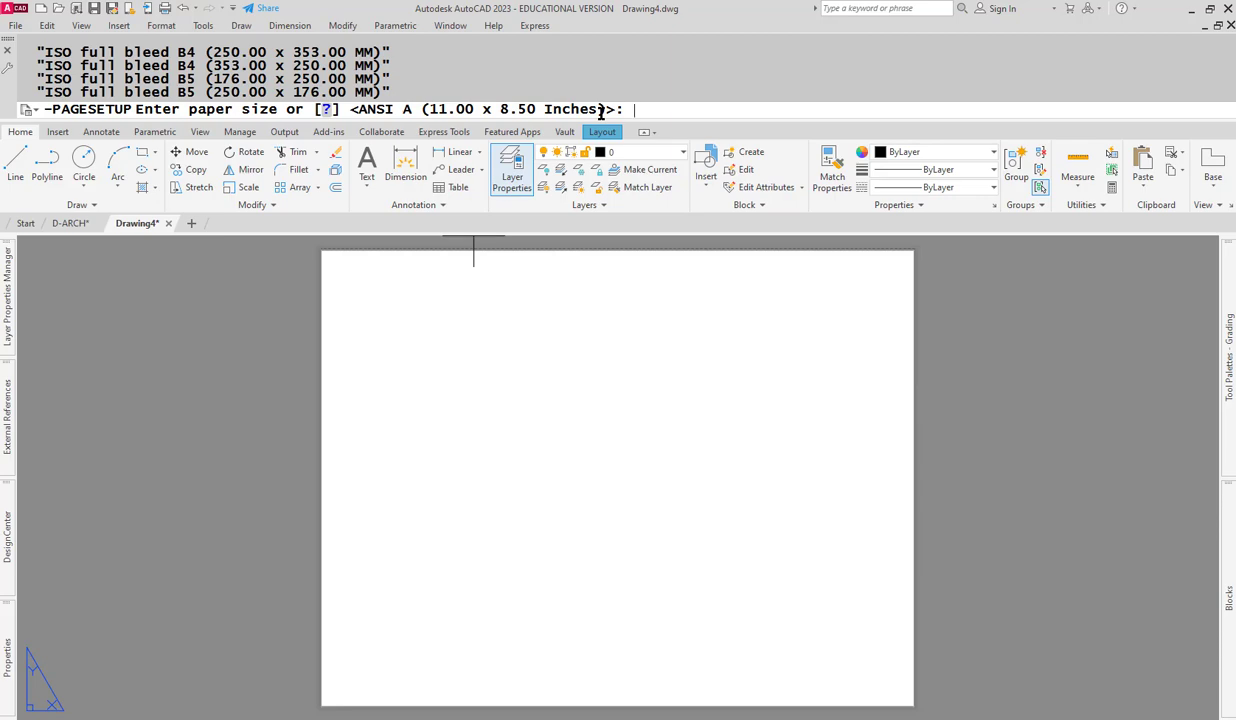
key("F2")
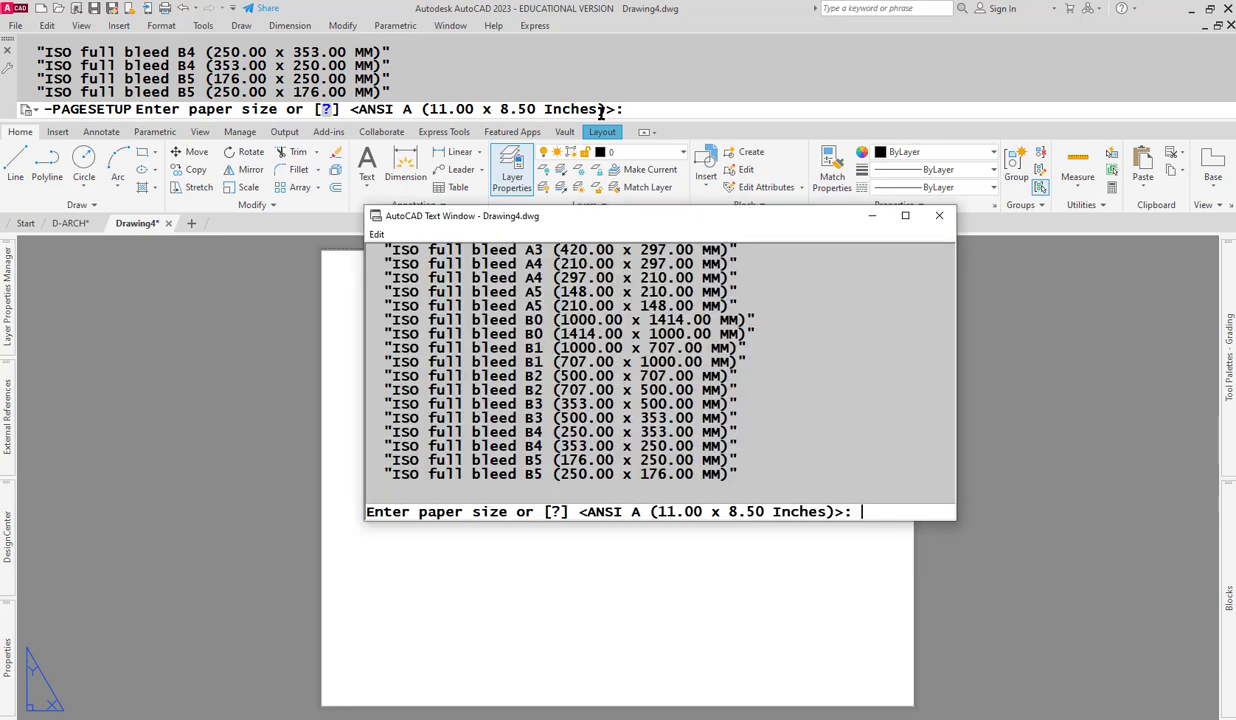
scroll(830, 362, "up", 10)
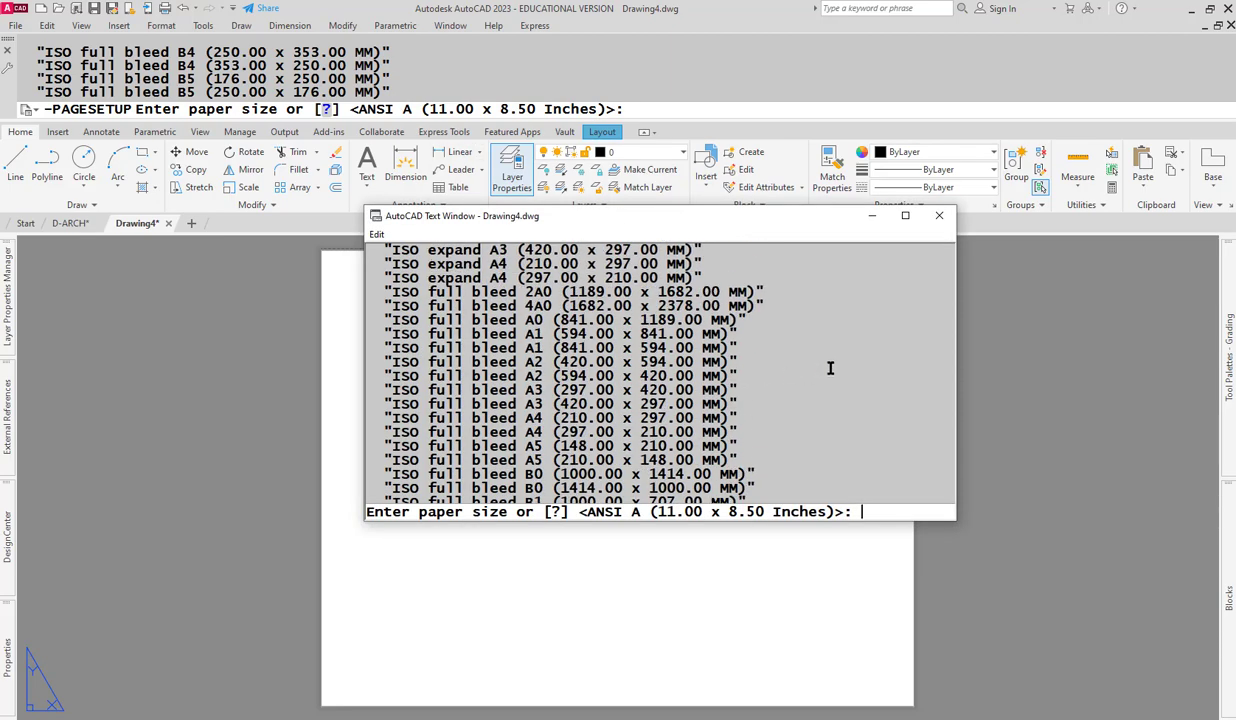
scroll(822, 353, "up", 5)
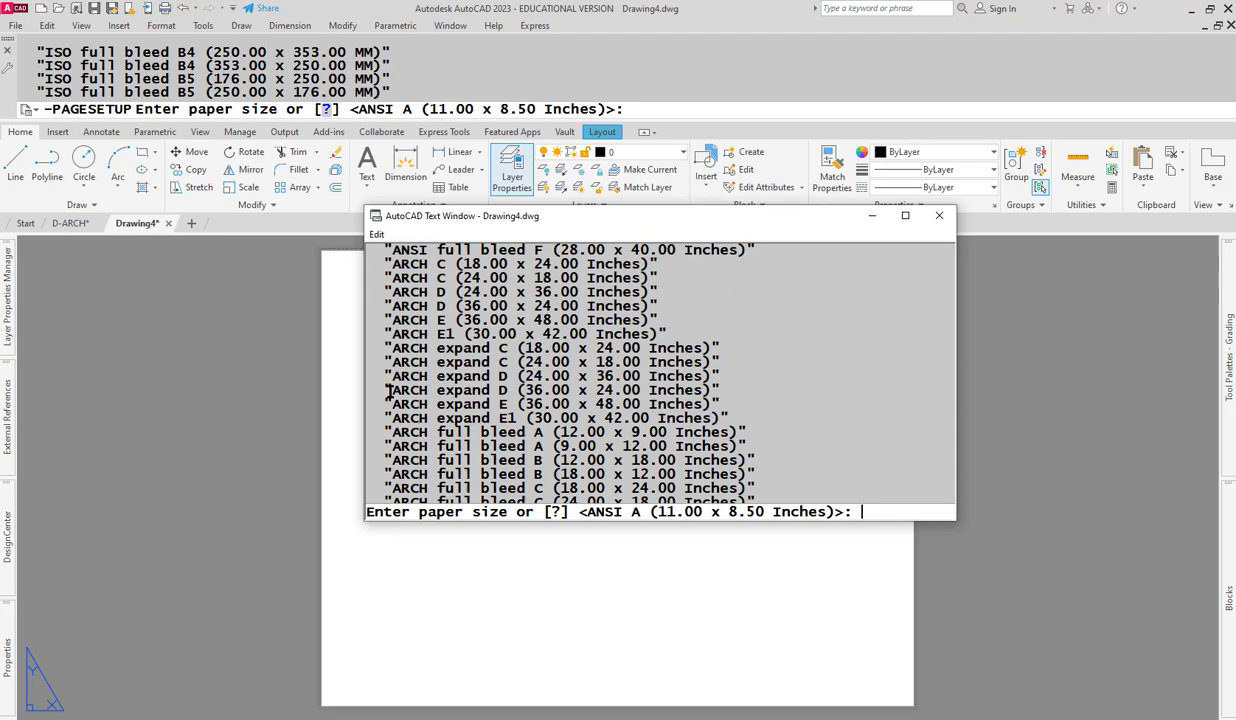
left_click_drag(391, 390, 708, 390)
key("ctrl+c")
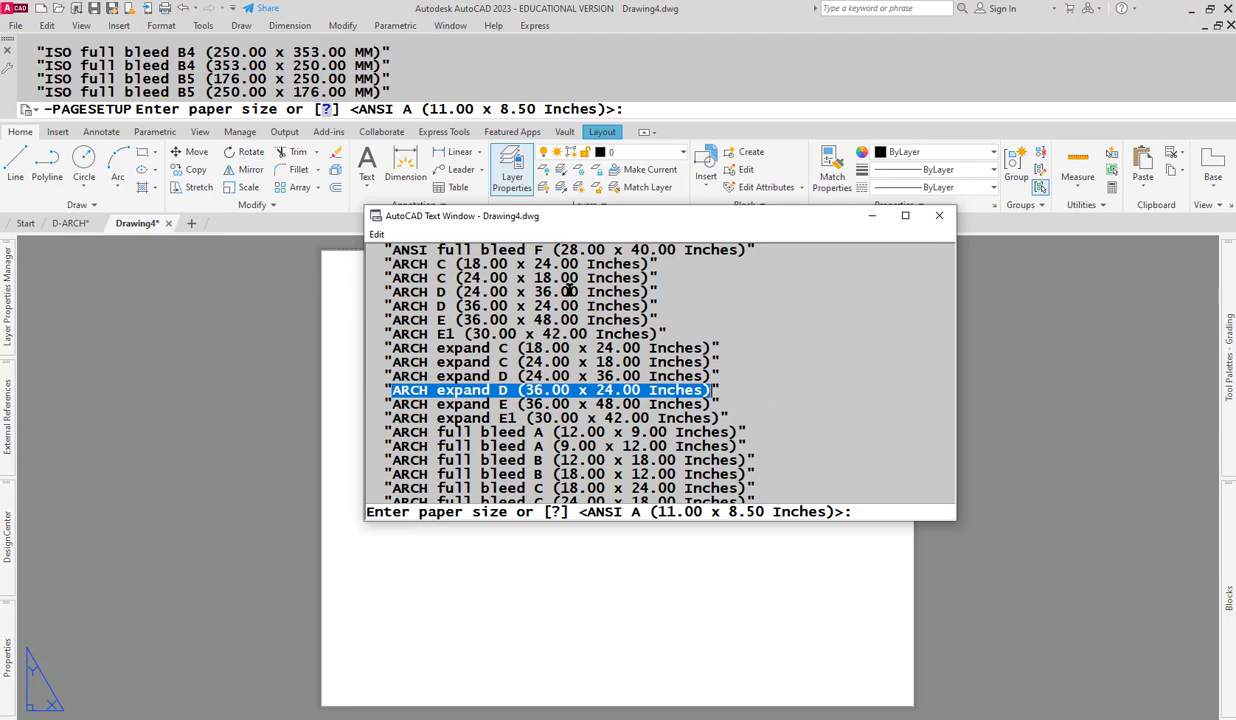
left_click(670, 110)
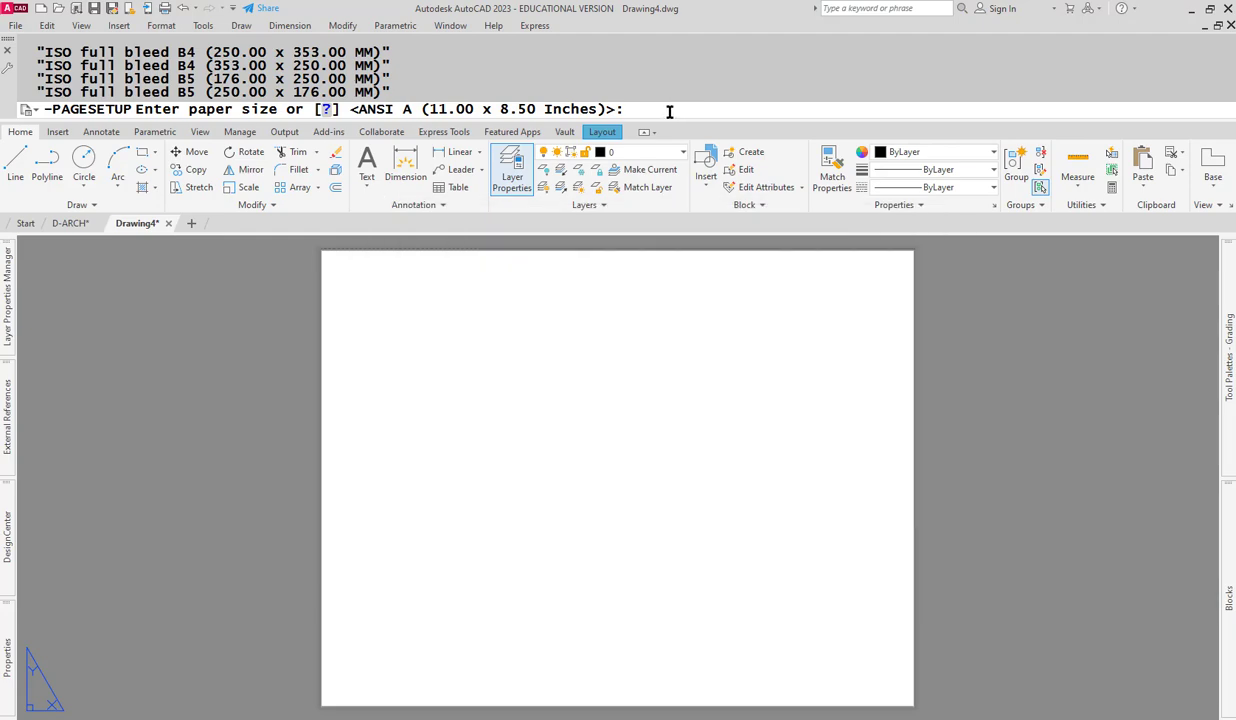
- Set the paper to ARCH expand D in inches, landscape, plotted right side up
key("ctrl+v")
key("Return")
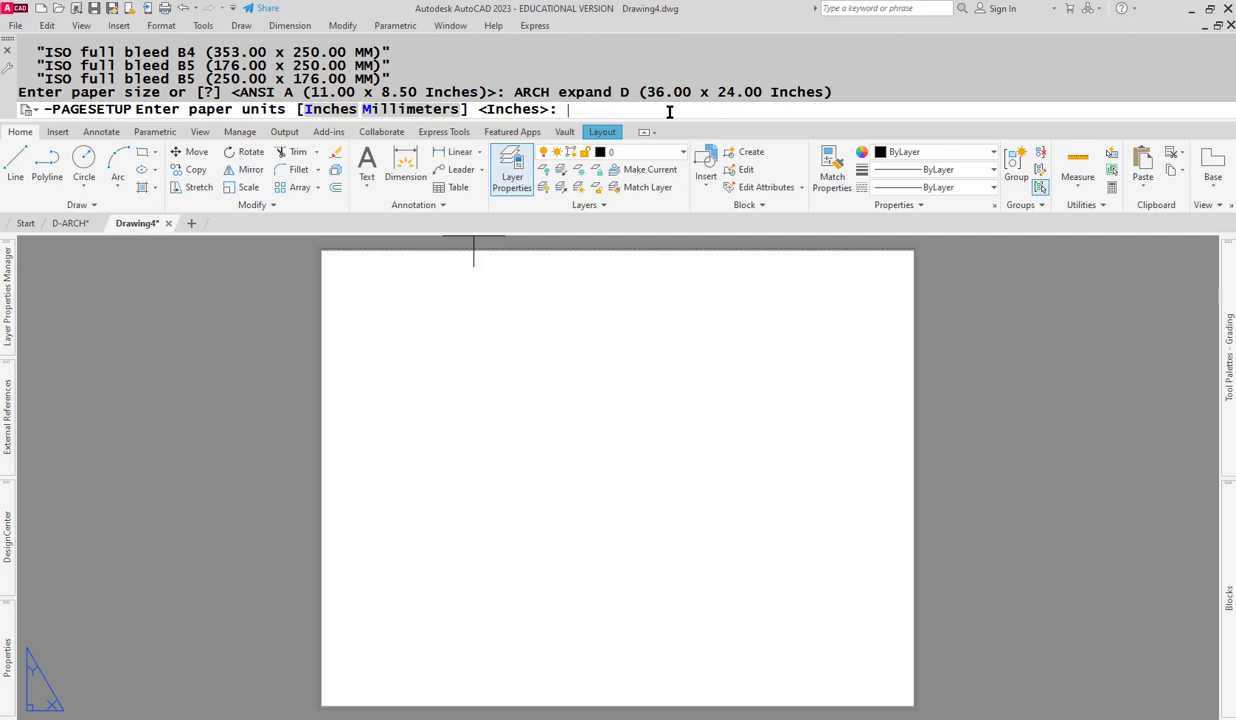
key("Return")
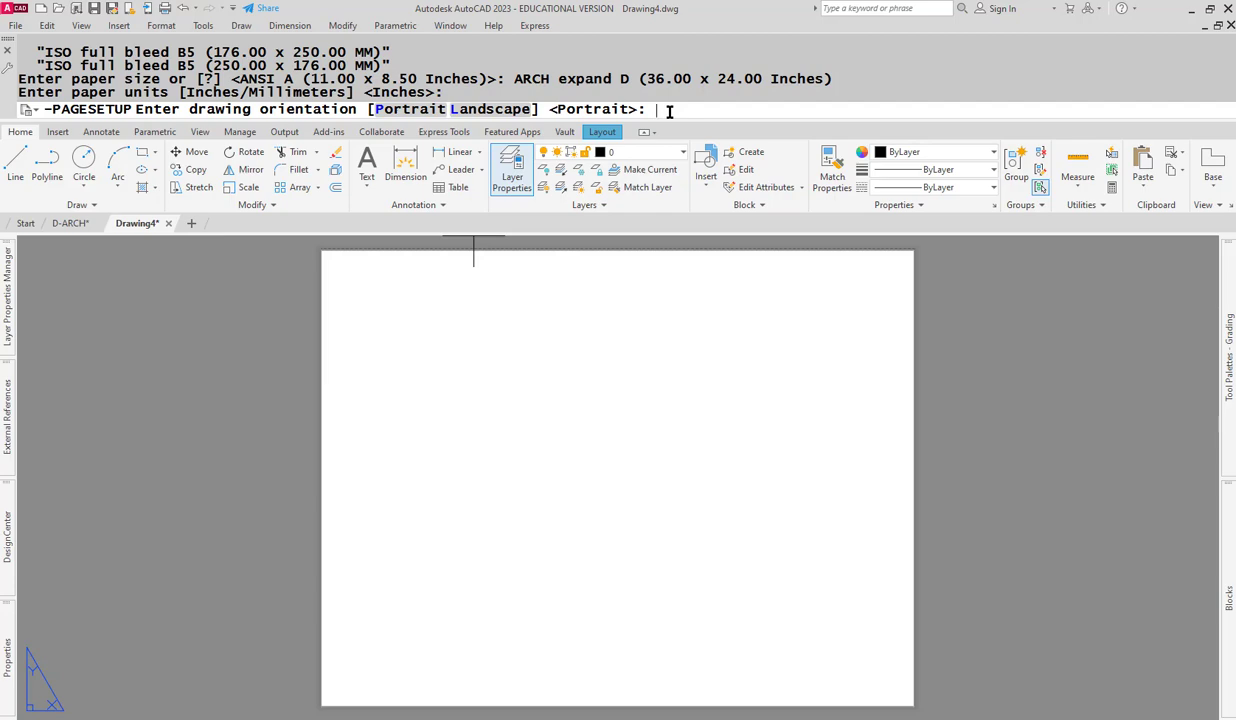
type("l")
key("Return")
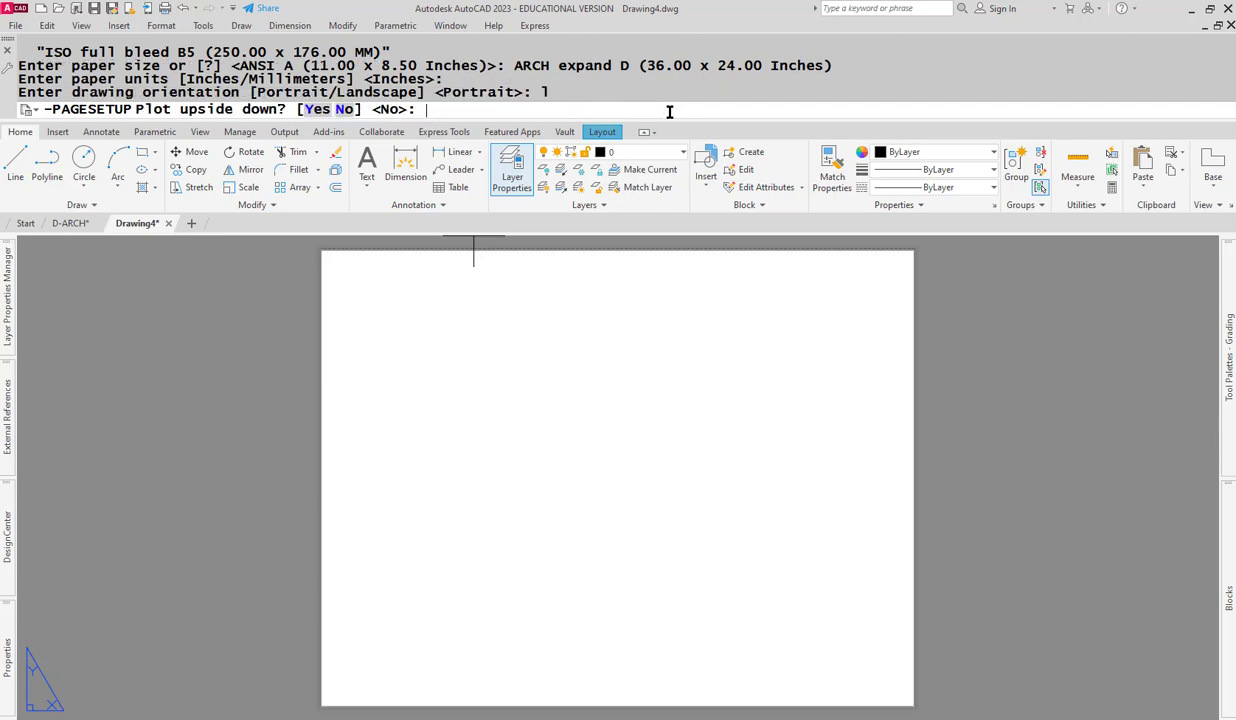
key("Return")
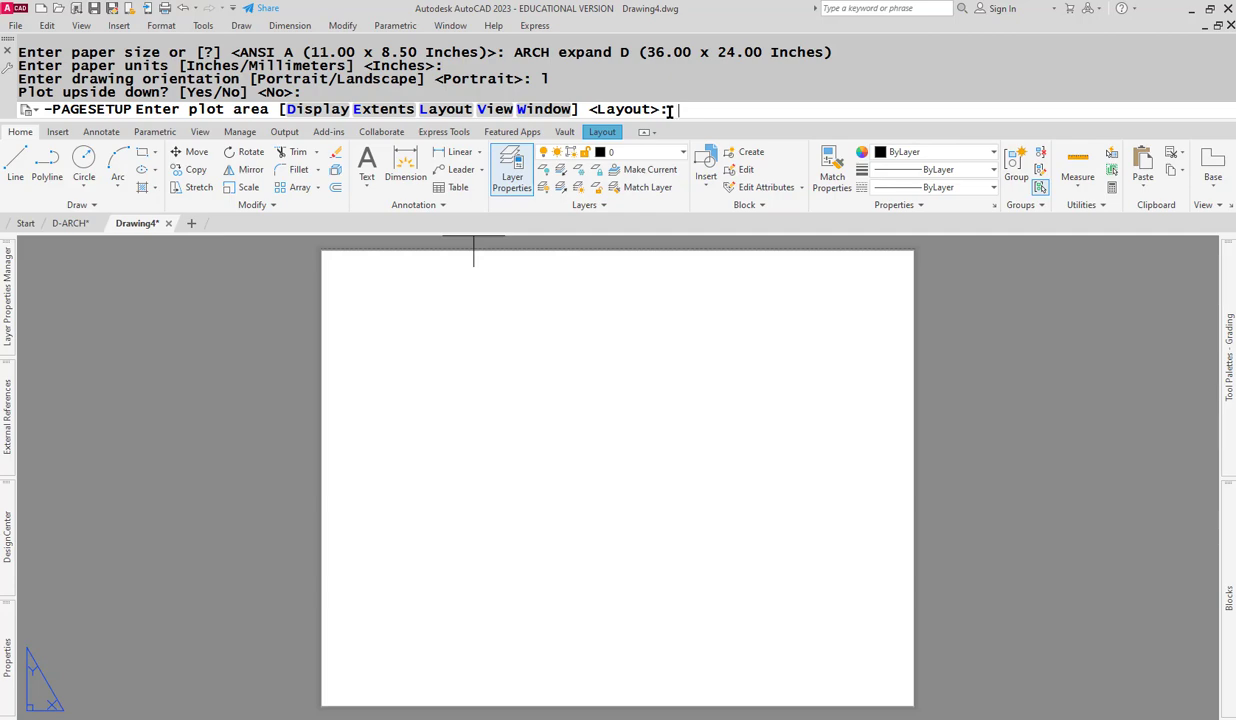
- Keep Layout as the plot area, 1:1 scale, 0,0 offset and plot styles on
key("Return")
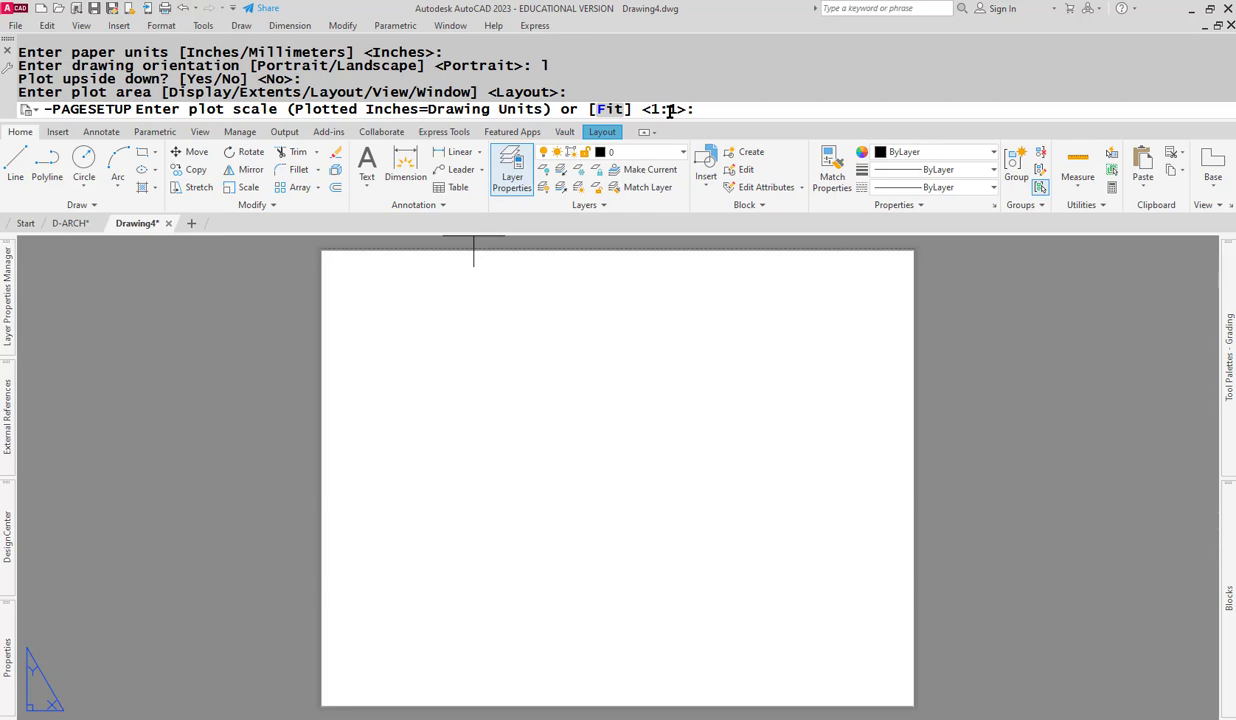
key("Return")
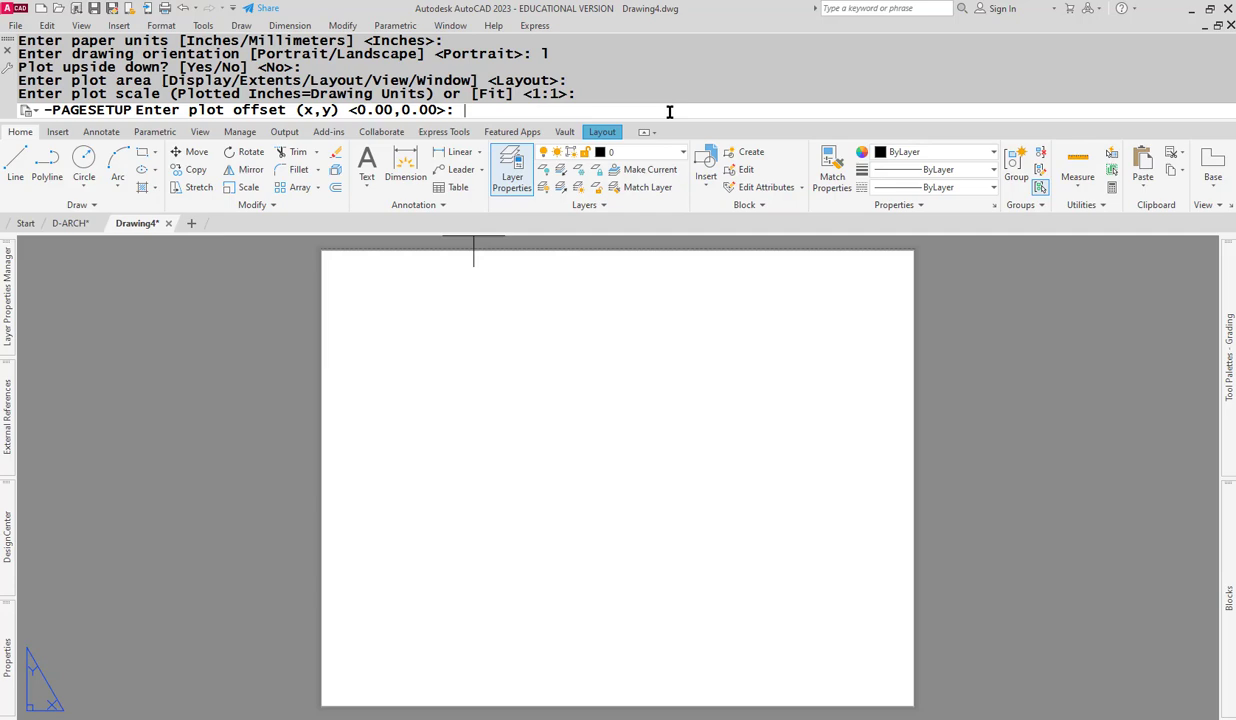
key("Return")
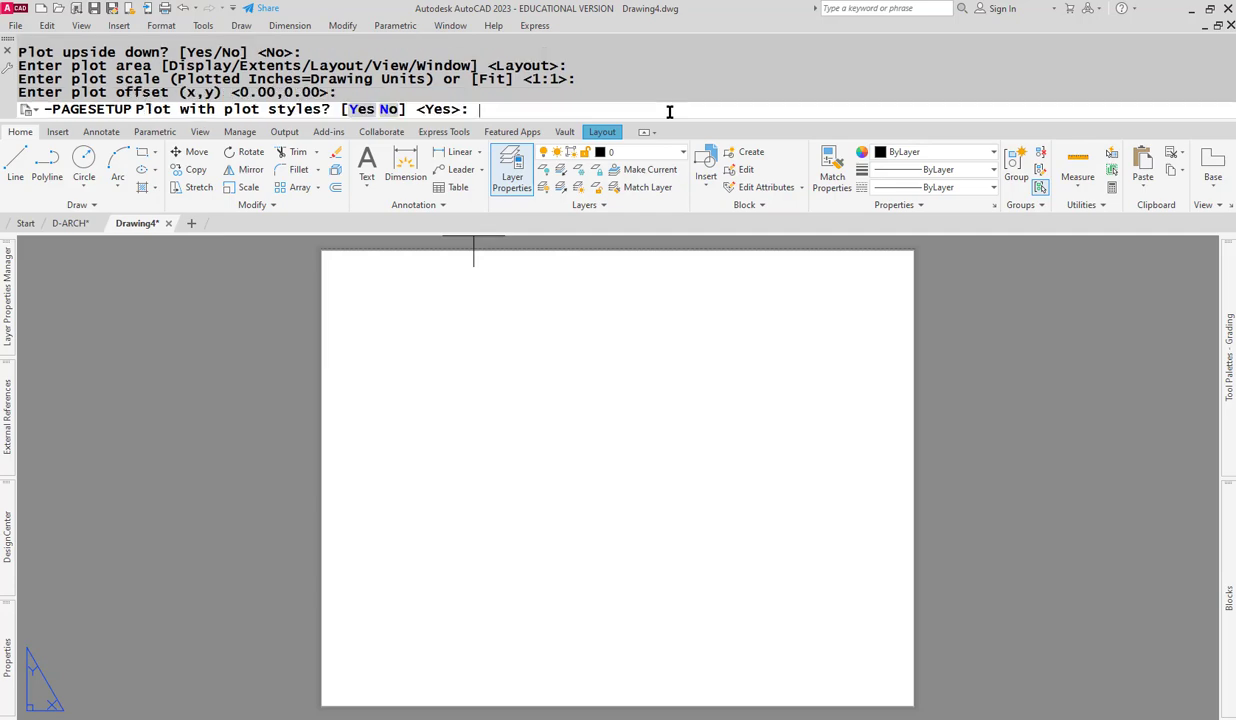
key("Return")
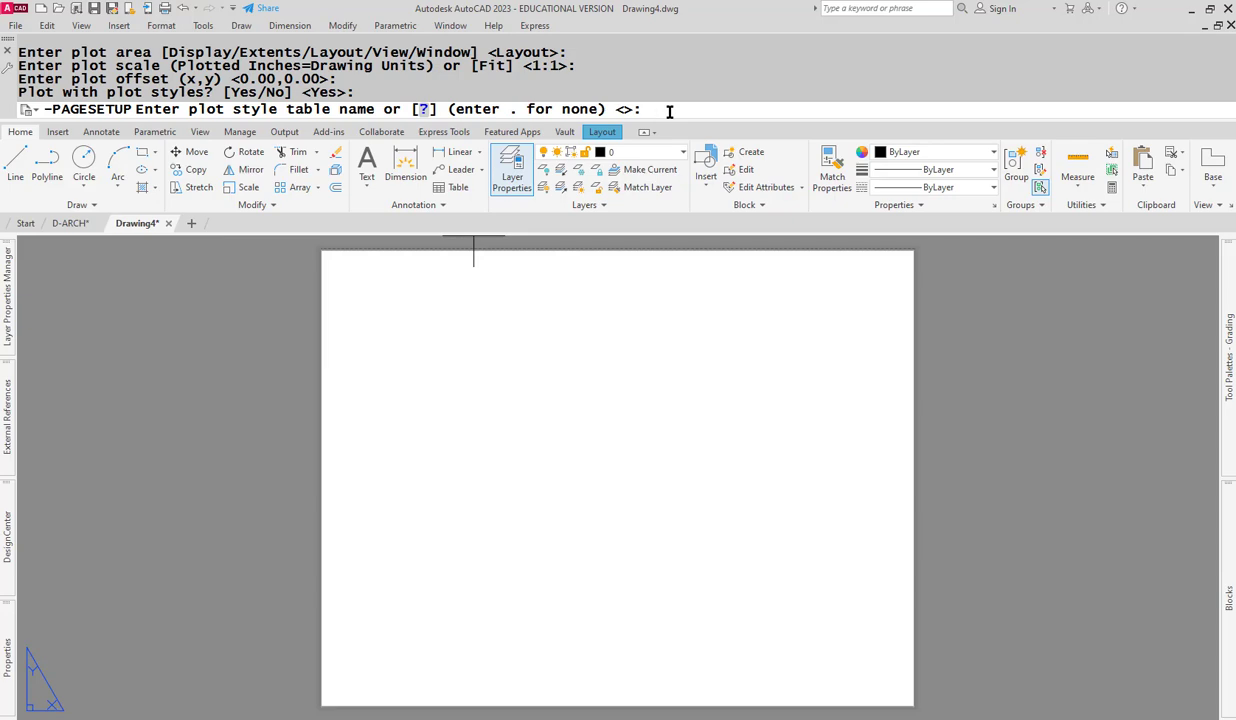
- Choose monochrome.stb as the plot style table
type("?")
key("Return")
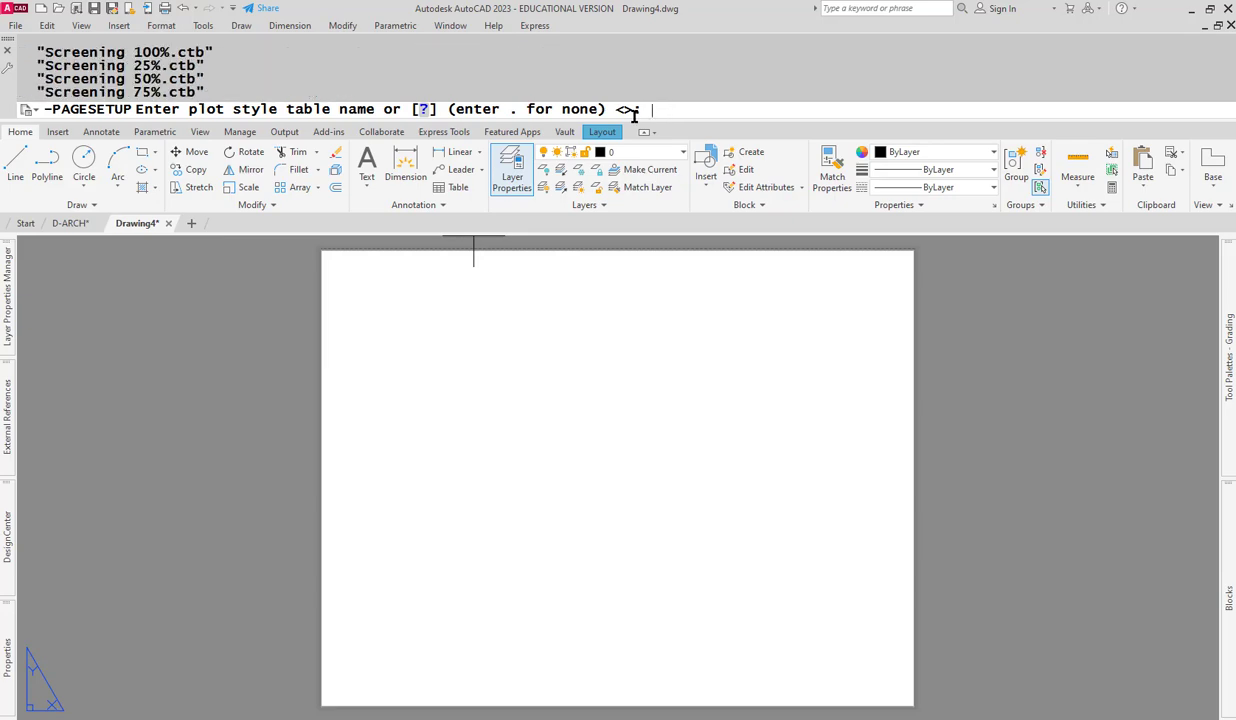
key("F2")
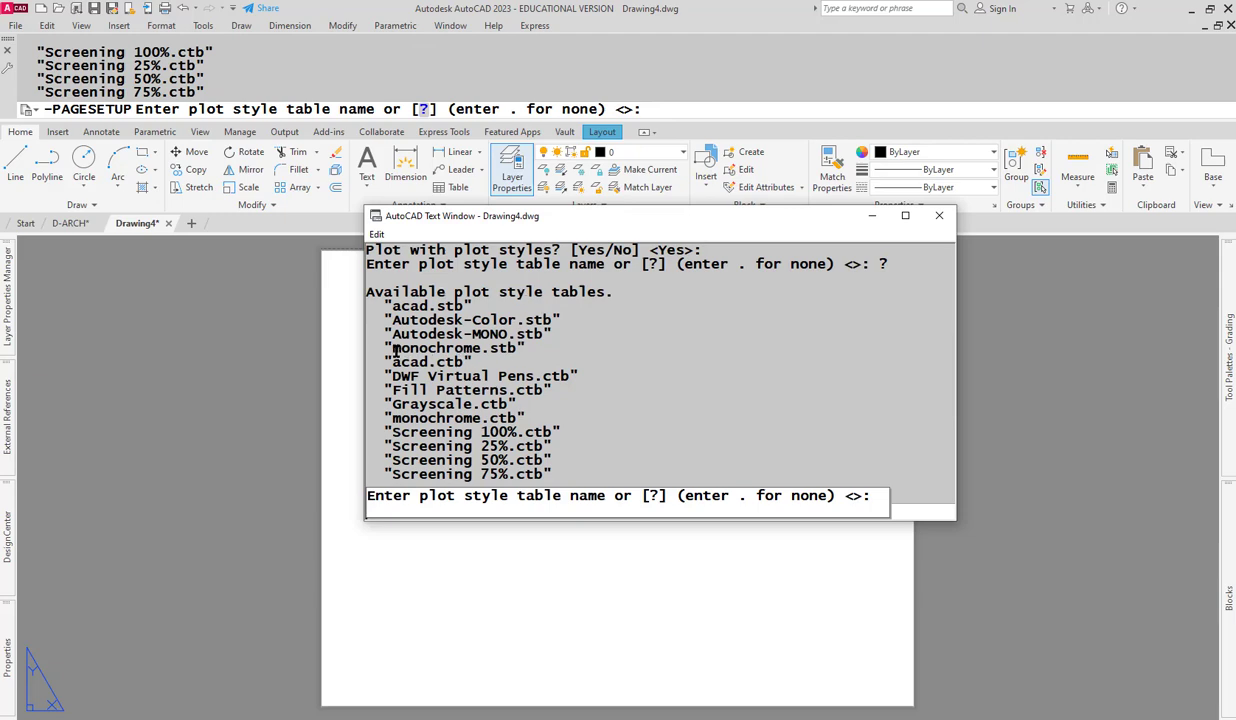
left_click_drag(392, 347, 513, 345)
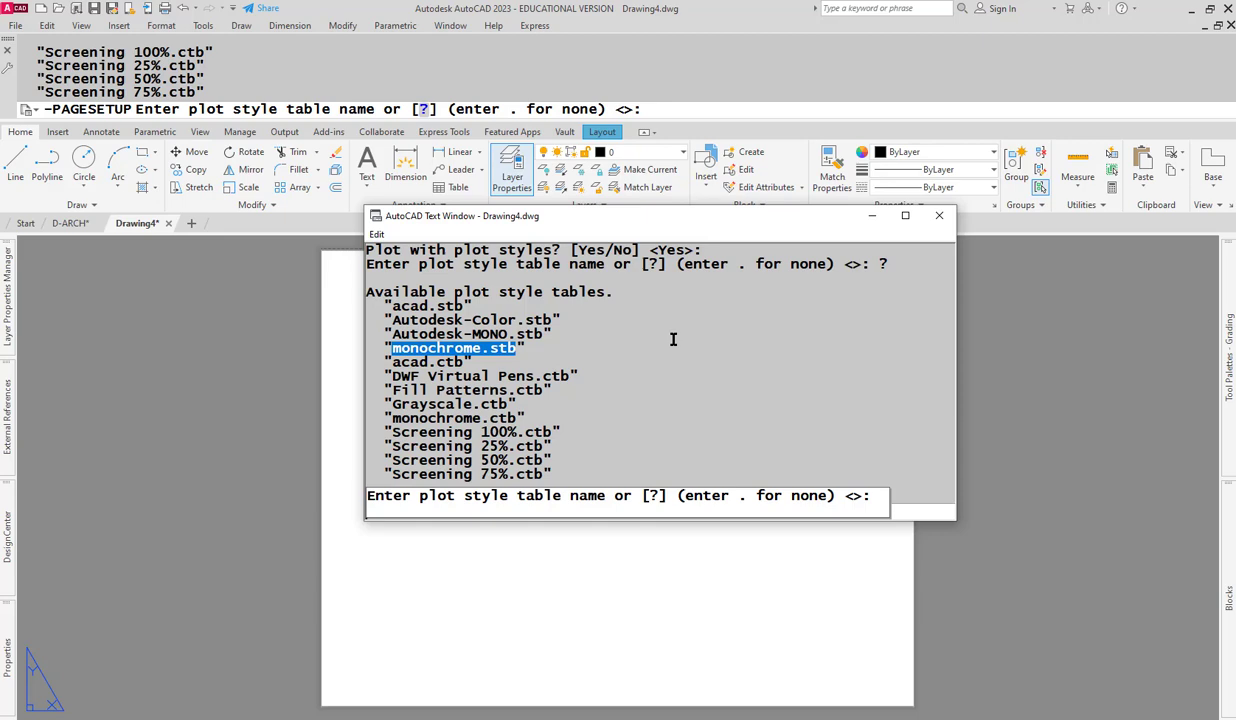
left_click(268, 282)
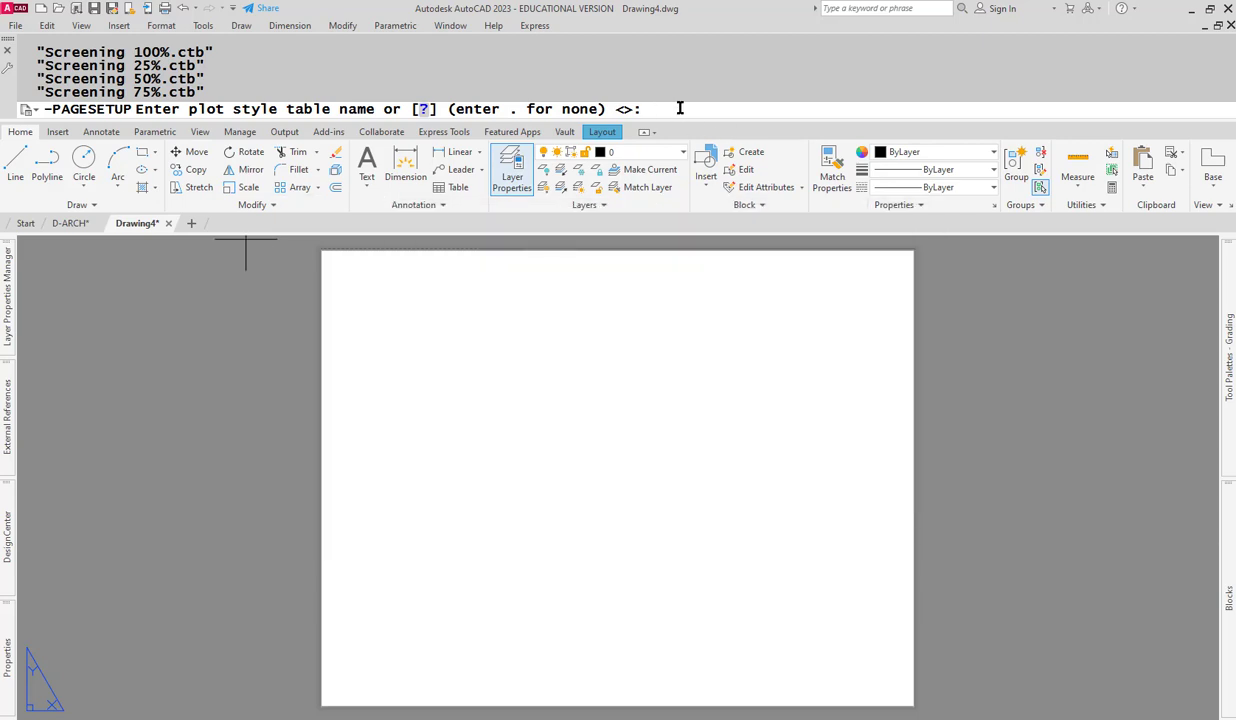
type("monochrome.stb")
key("Return")
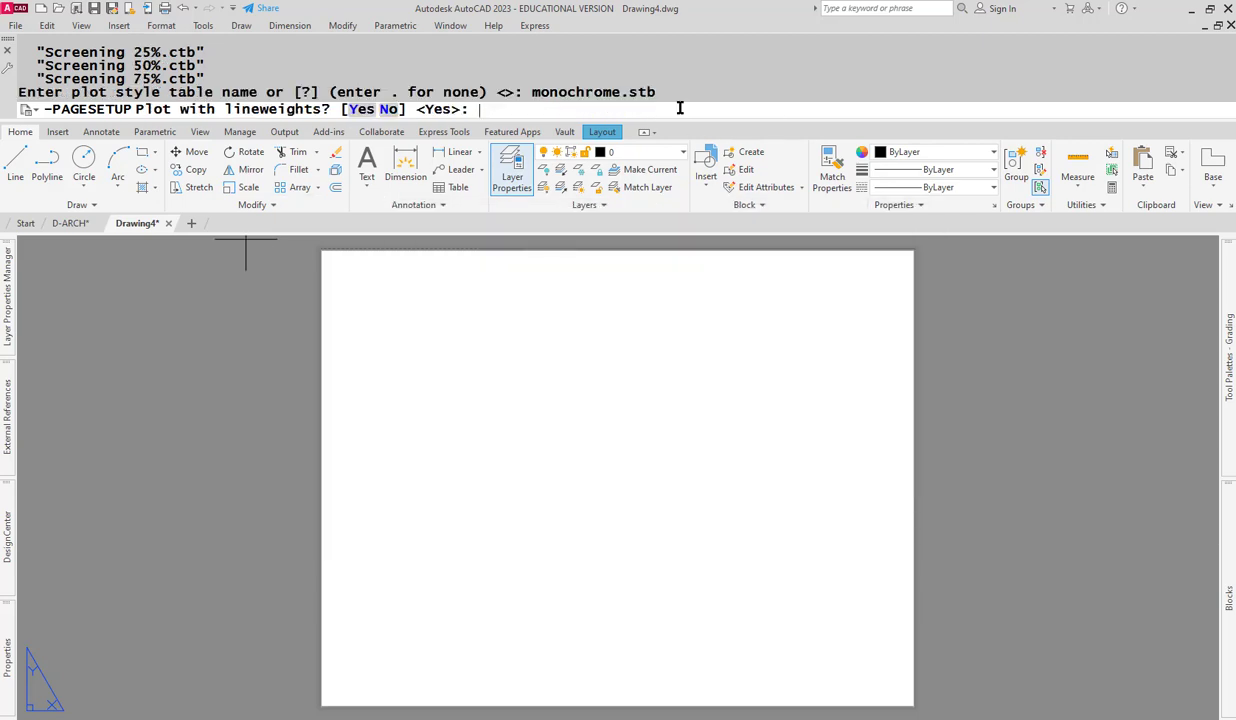
- Accept the default lineweight and paper space answers, then center the whole landscape sheet
key("Return")
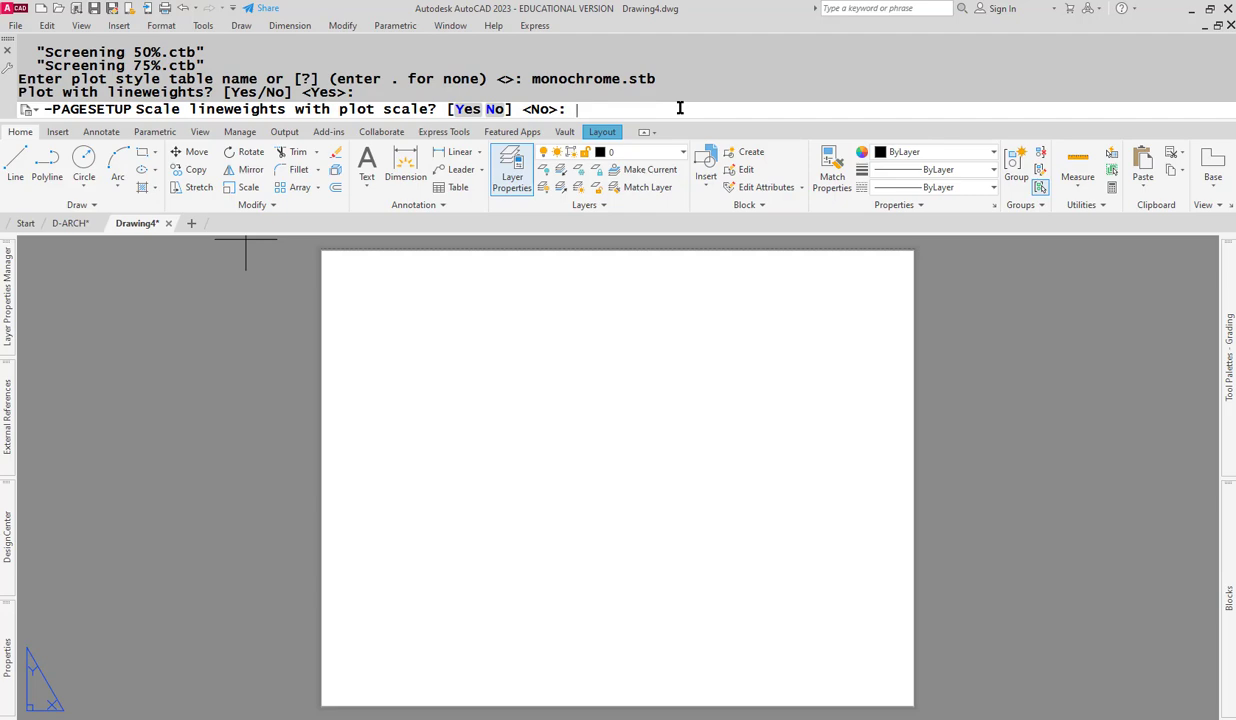
key("Return")
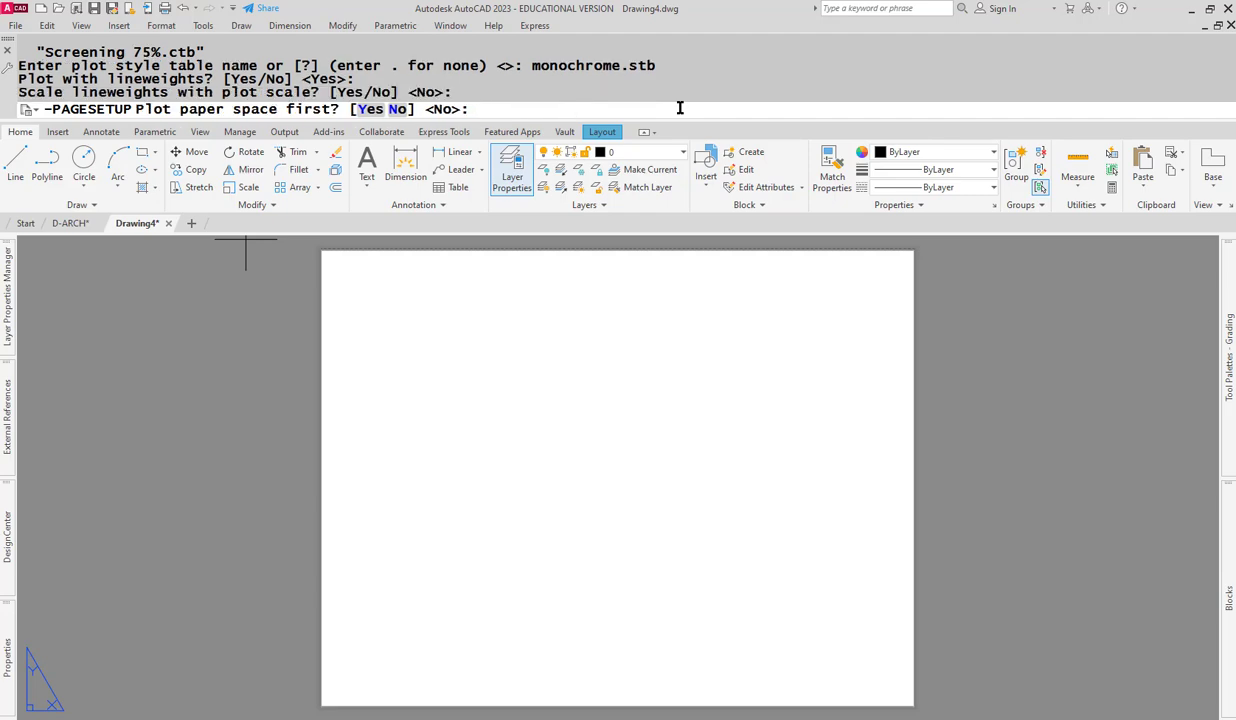
key("Return")
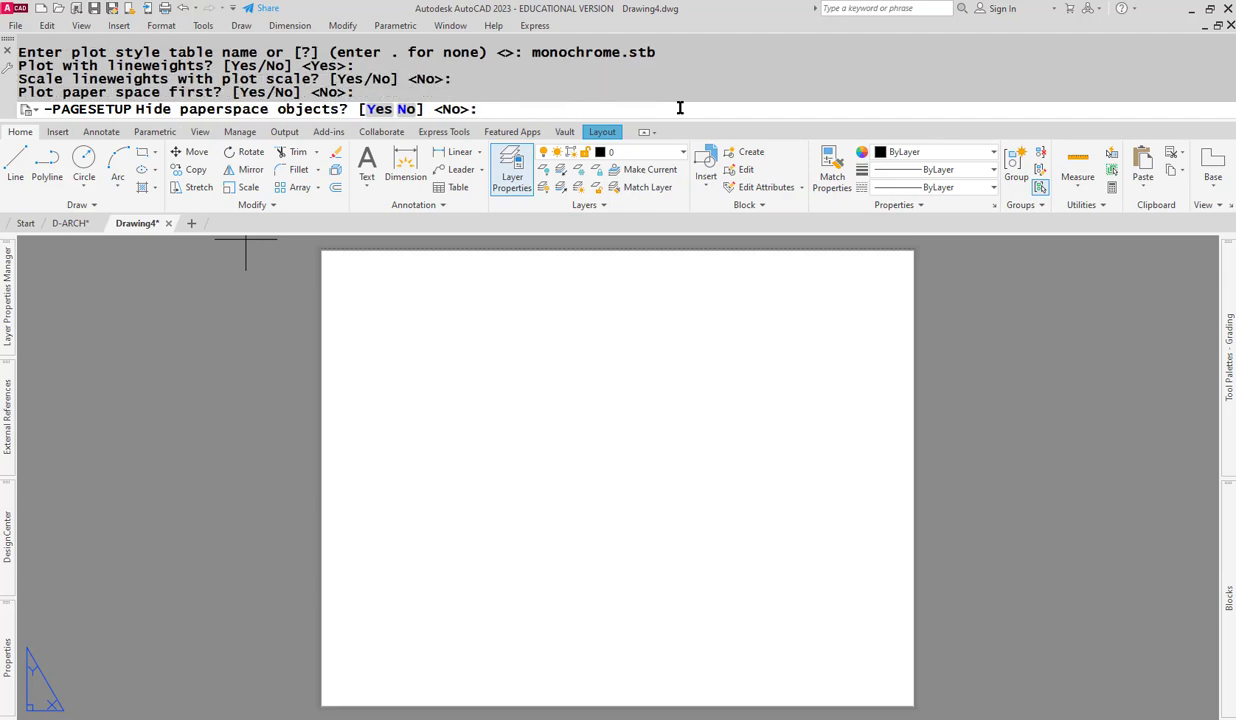
key("Return")
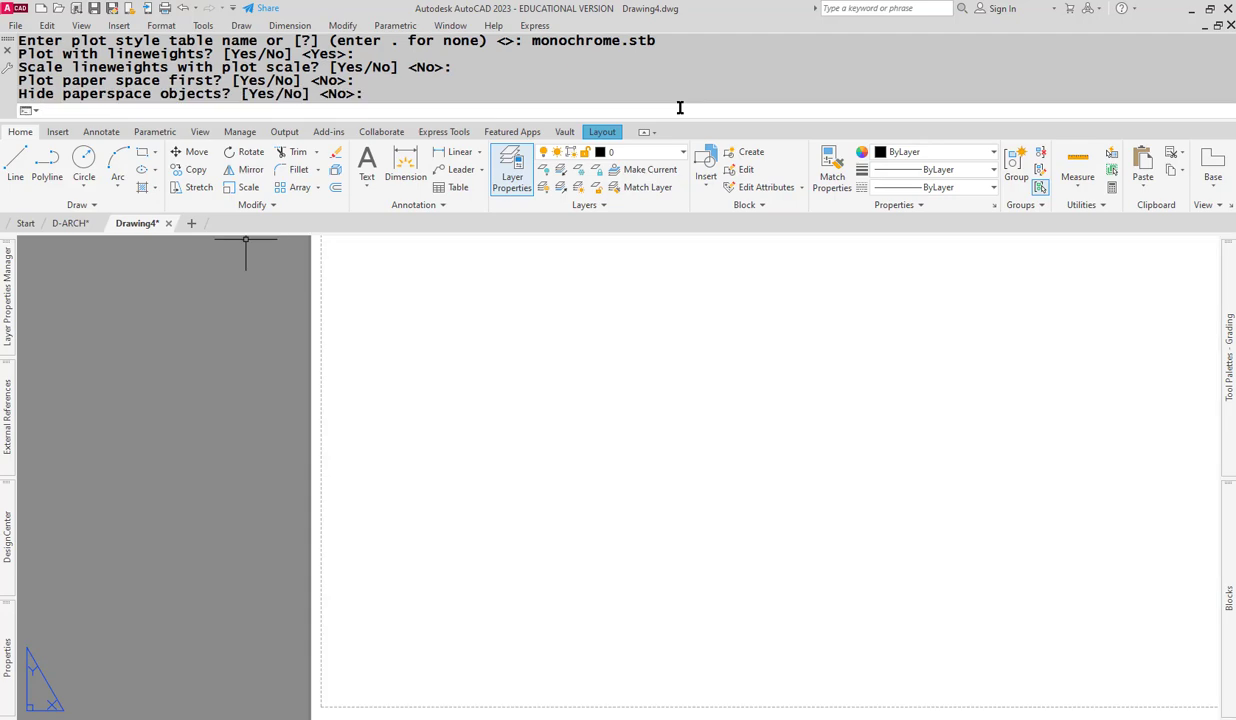
scroll(828, 419, "down", 3)
middle_click_drag(828, 419, 463, 484)
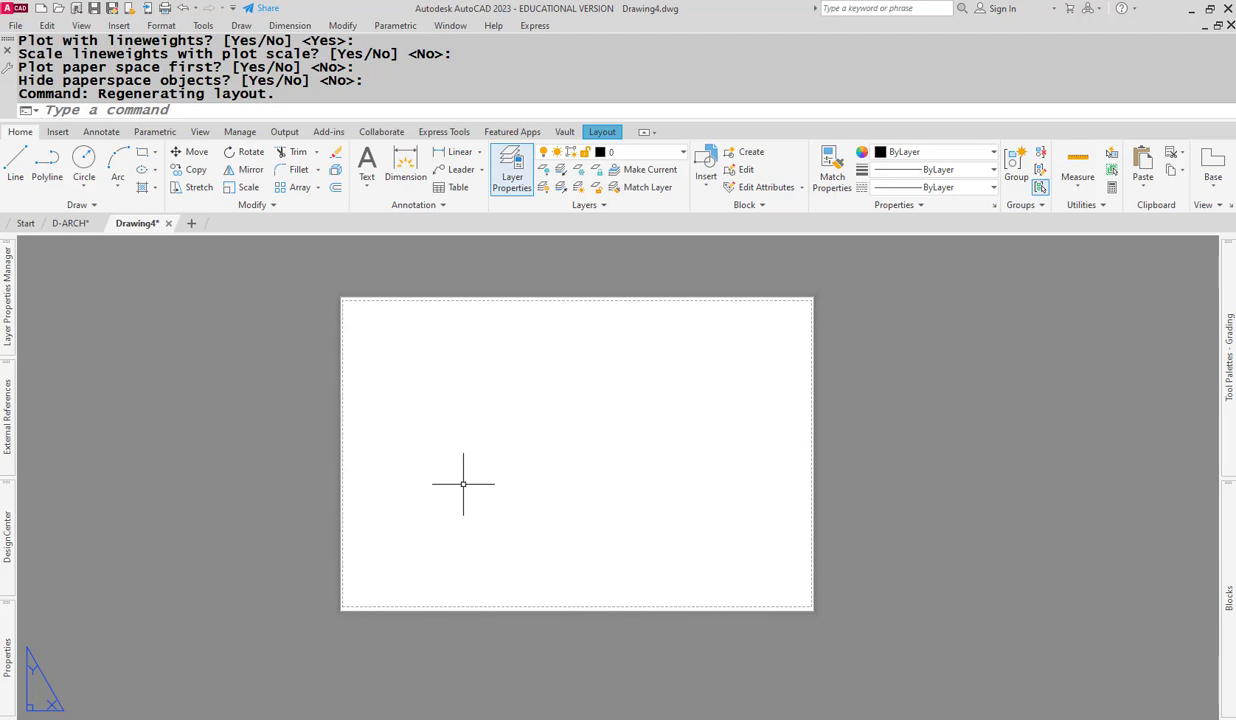
- Return to D-ARCH, Save As D-ARCH.dwg in ARCHITECTURAL, then move to the Layout1 sheet
left_click(70, 224)
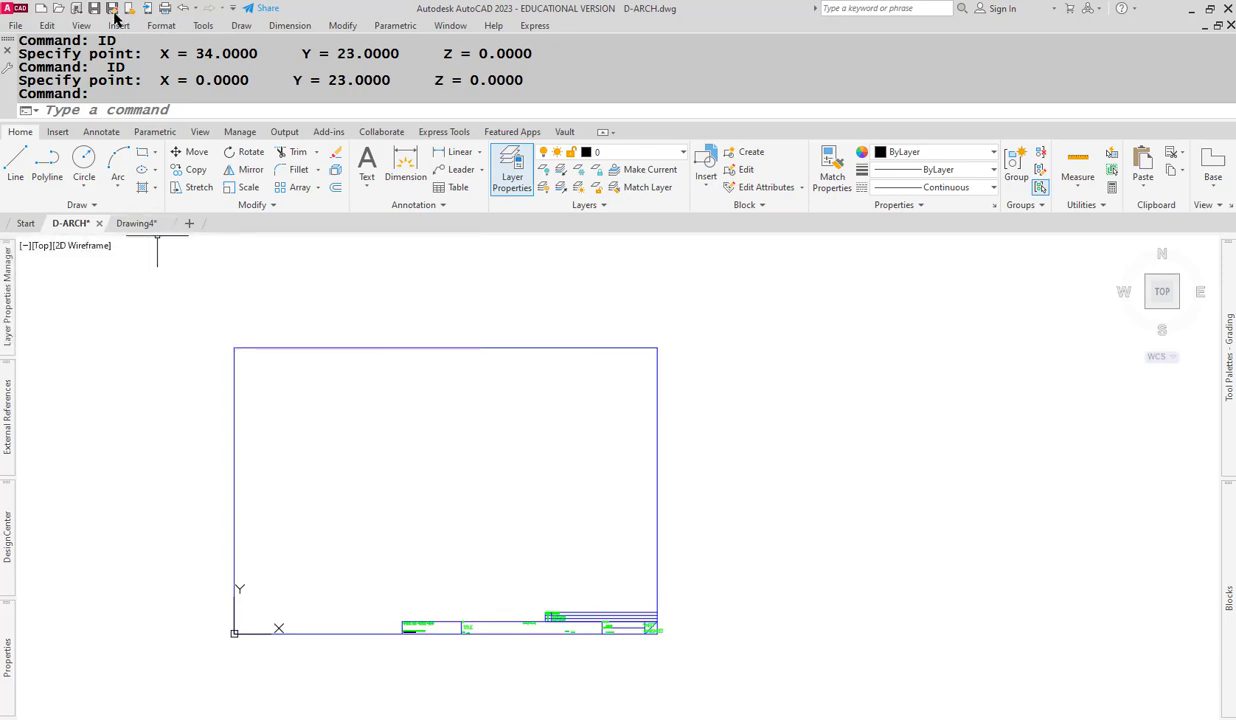
left_click(15, 25)
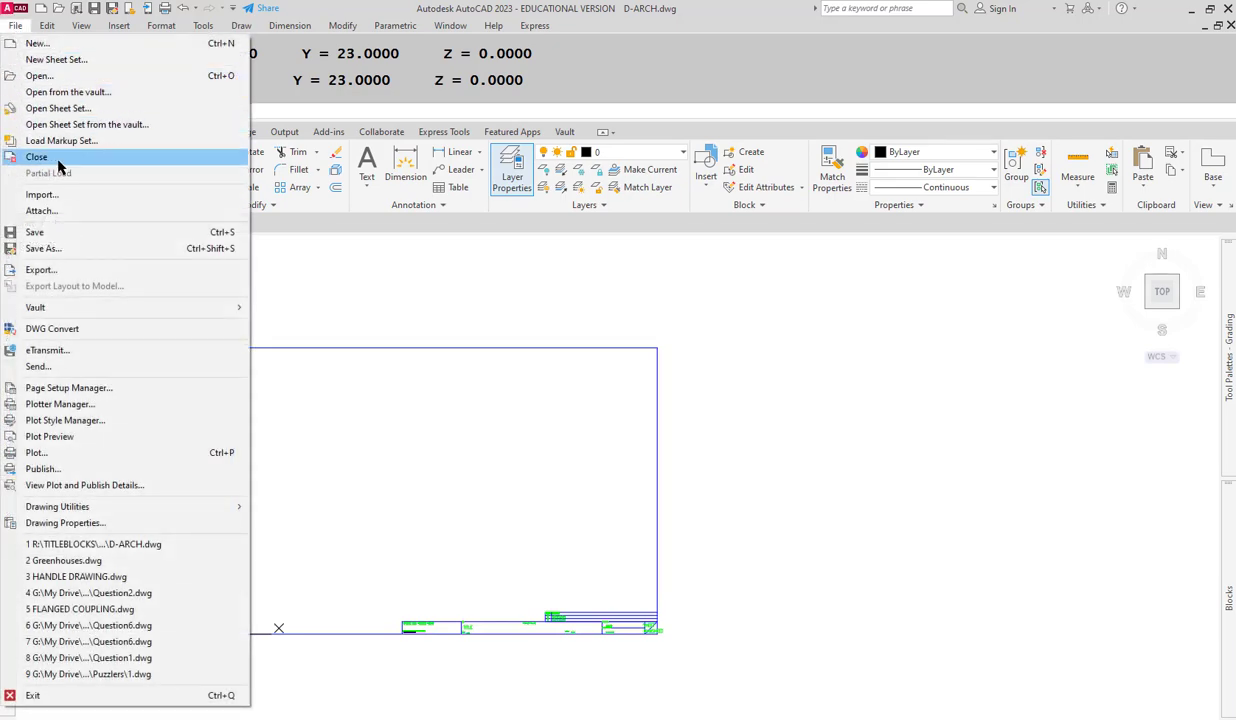
left_click(41, 247)
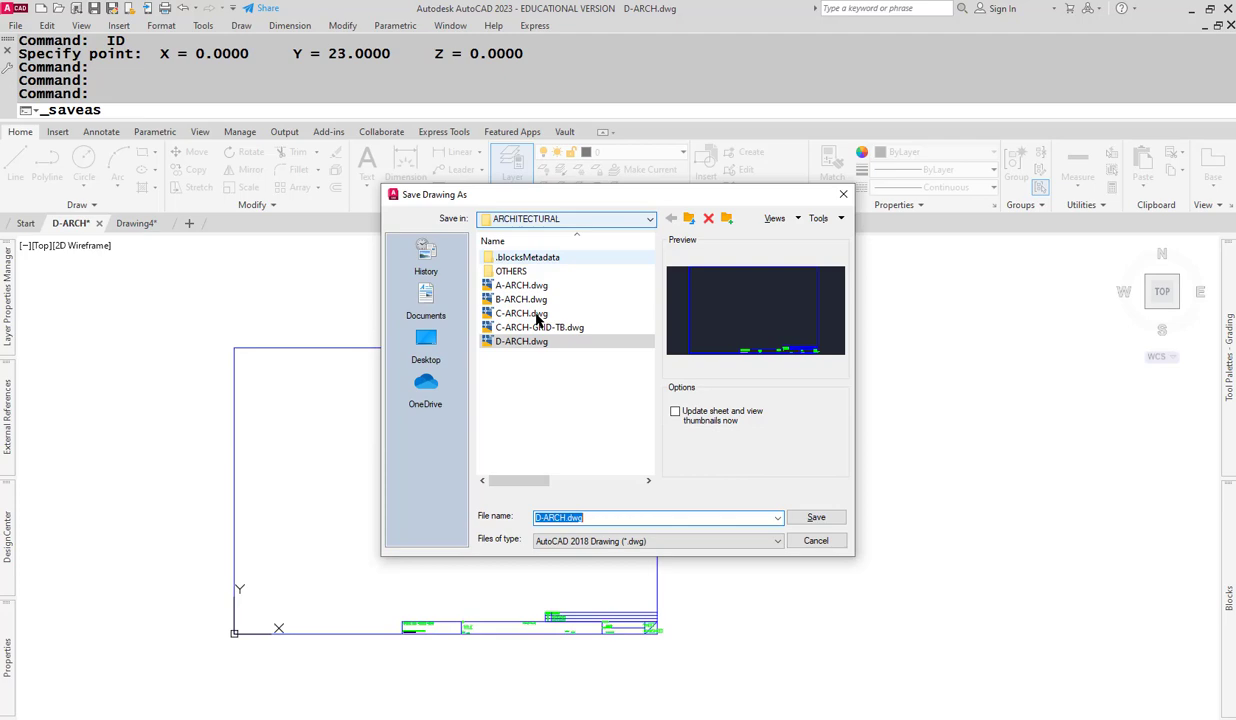
left_click(641, 218)
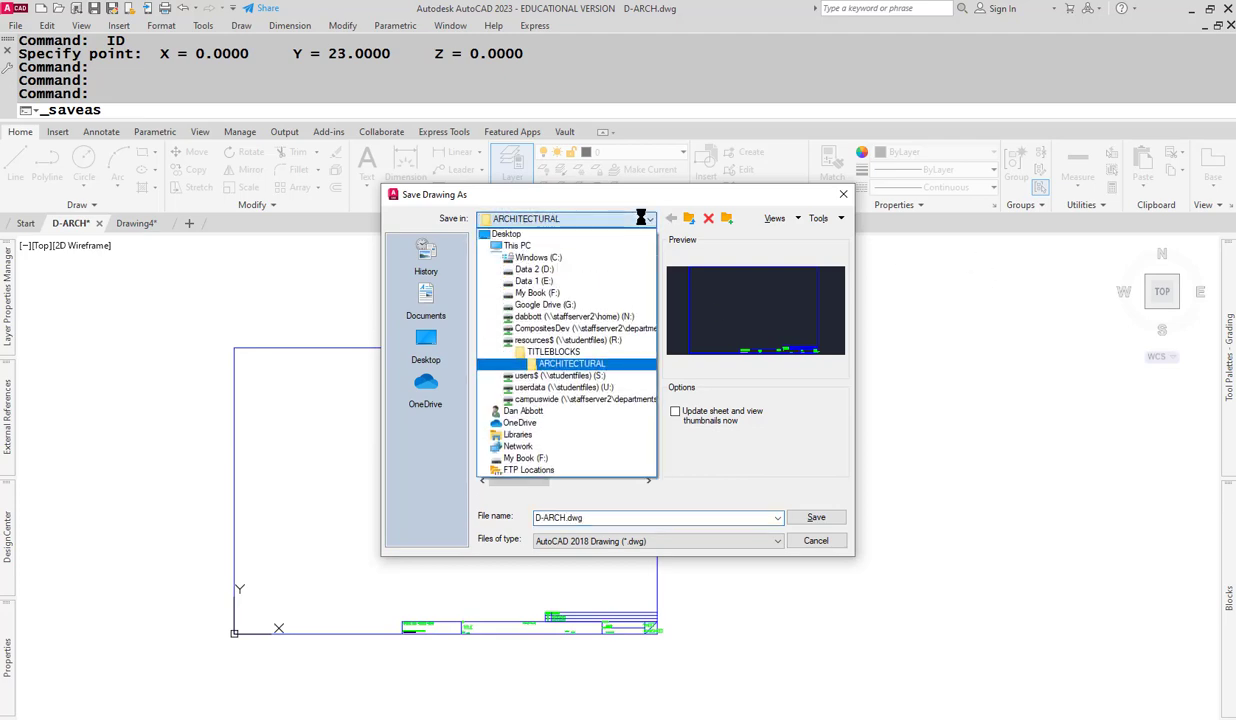
left_click(641, 218)
key("Return")
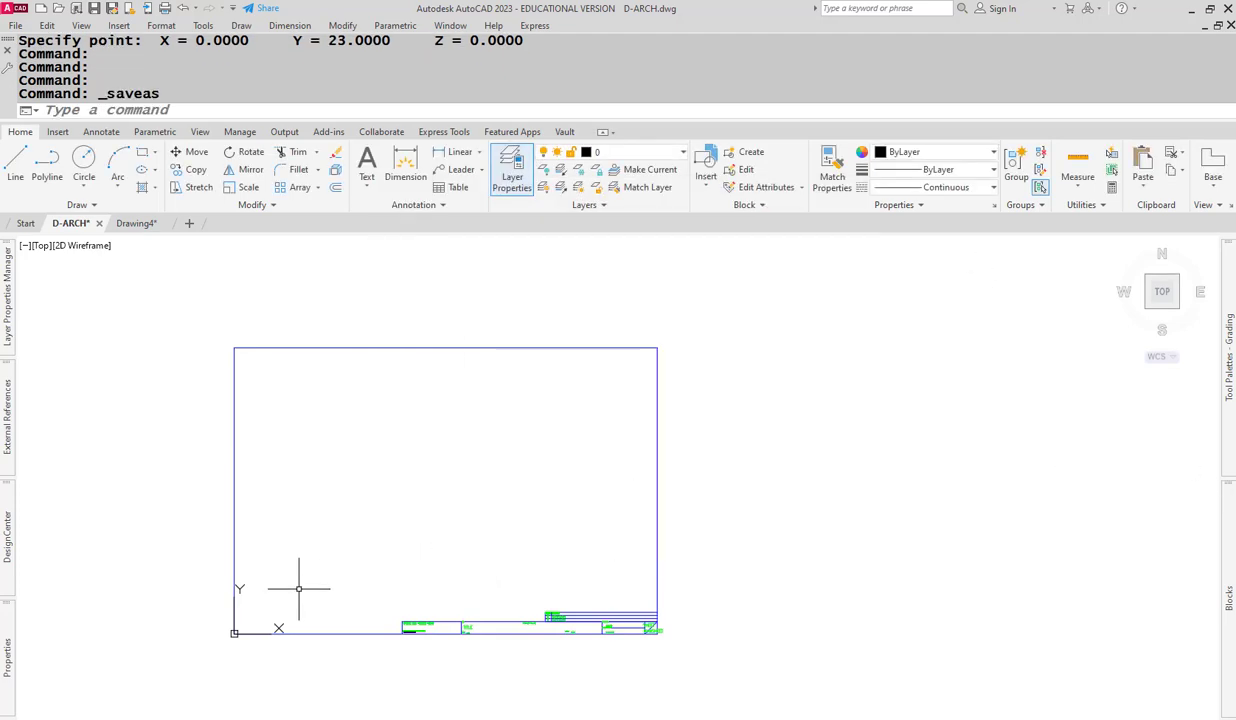
key("Escape")
key("Escape")
key("ctrl+Page_Down")
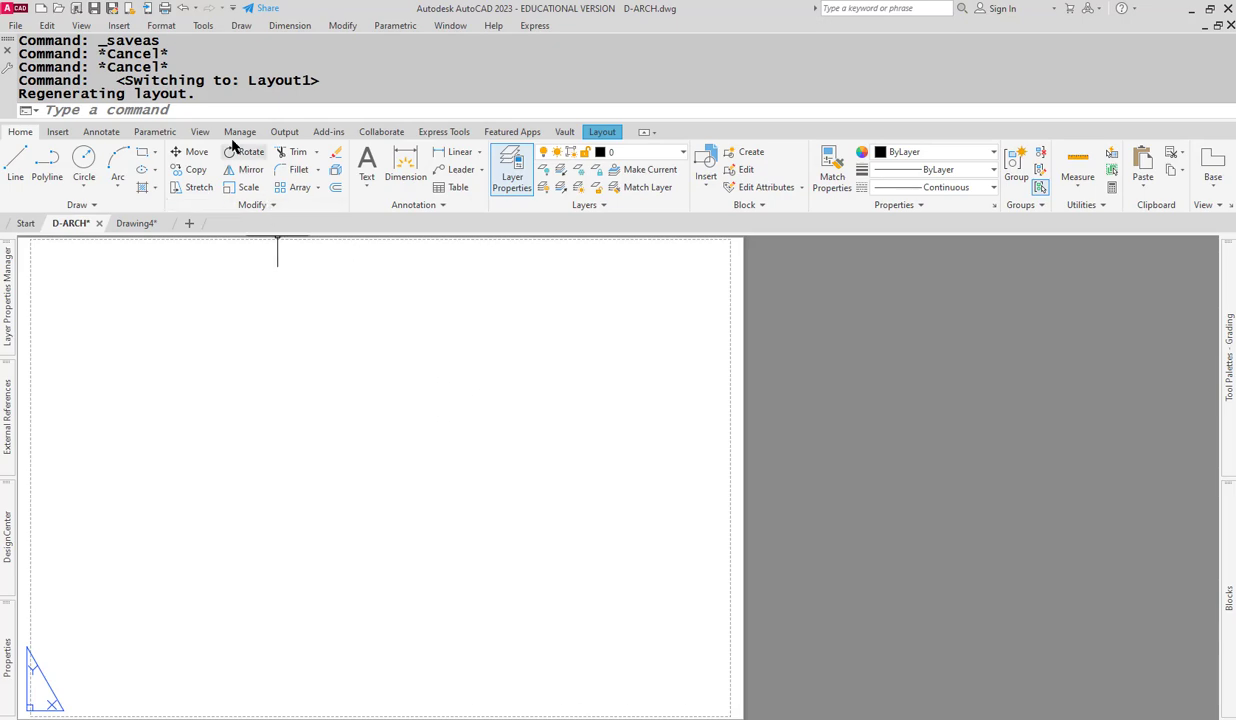
- Start -INSERT on Layout1 with the partial block path r:\tit, then go to File Explorer
left_click(214, 112)
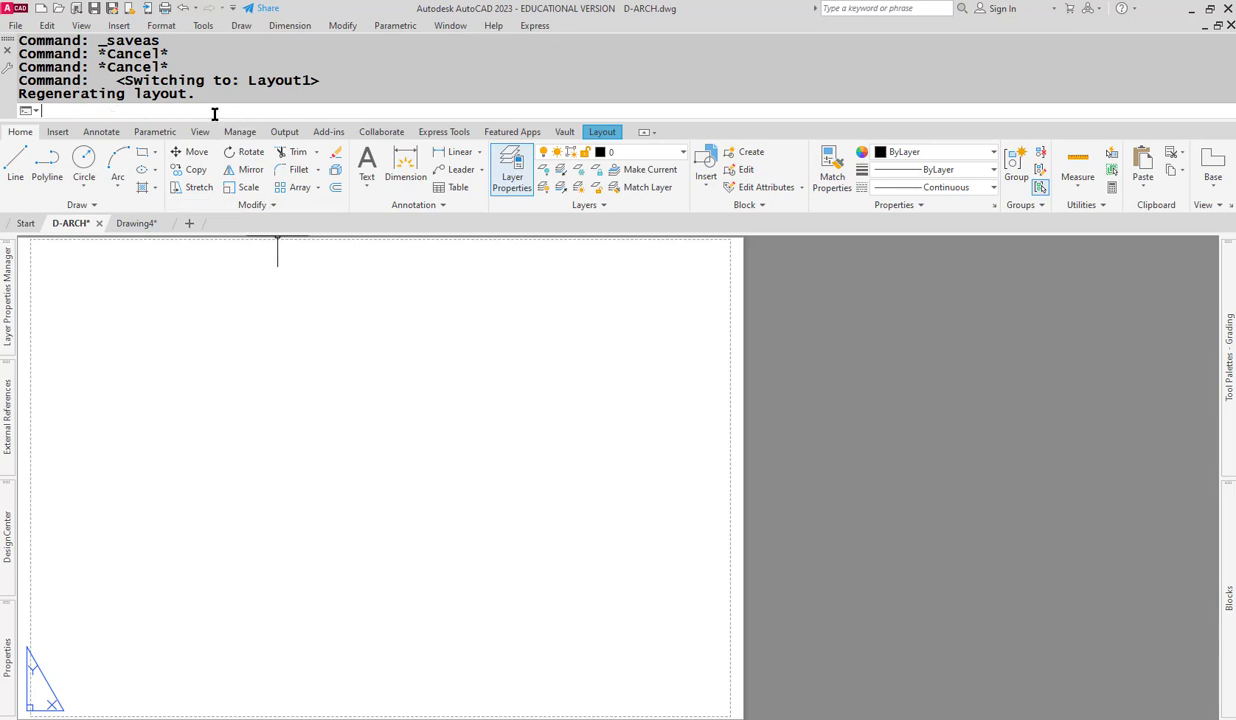
type("-insert")
key("Return")
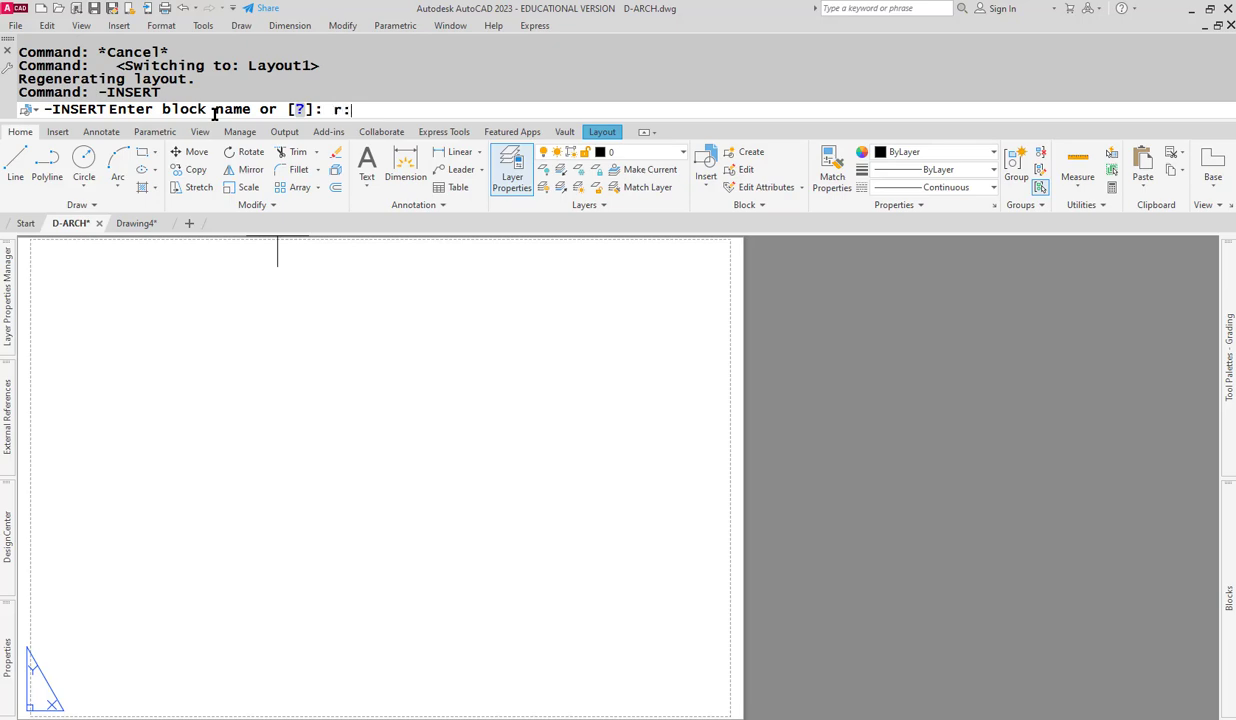
type("r:\\title")
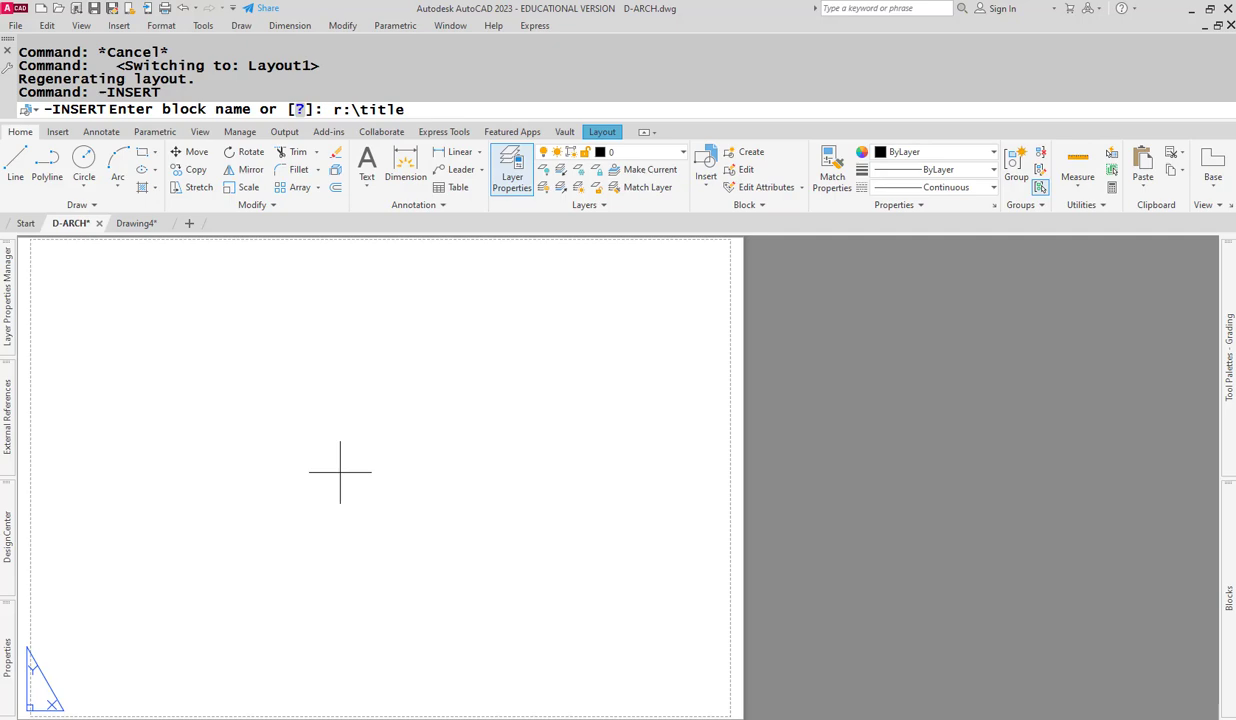
key("alt+Tab")
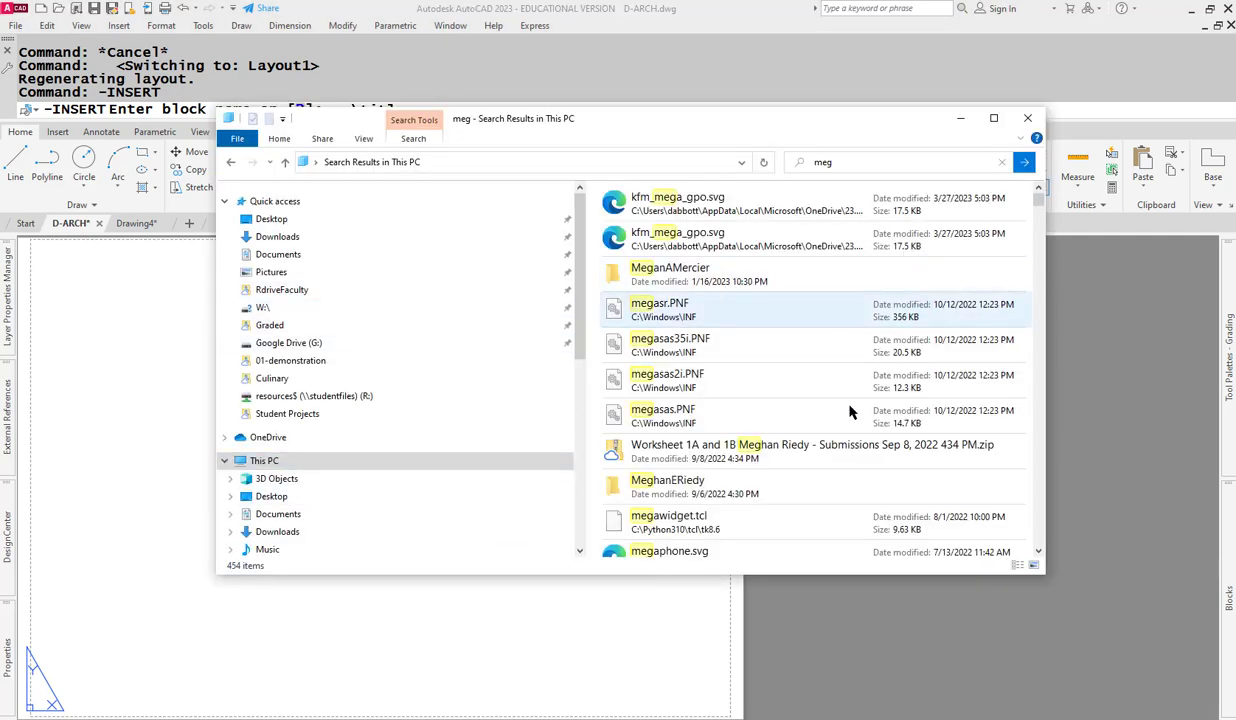
- In a new File Explorer window, browse to R:\TITLEBLOCKS\ARCHITECTURAL
scroll(806, 465, "down", 2)
scroll(802, 465, "down", 3)
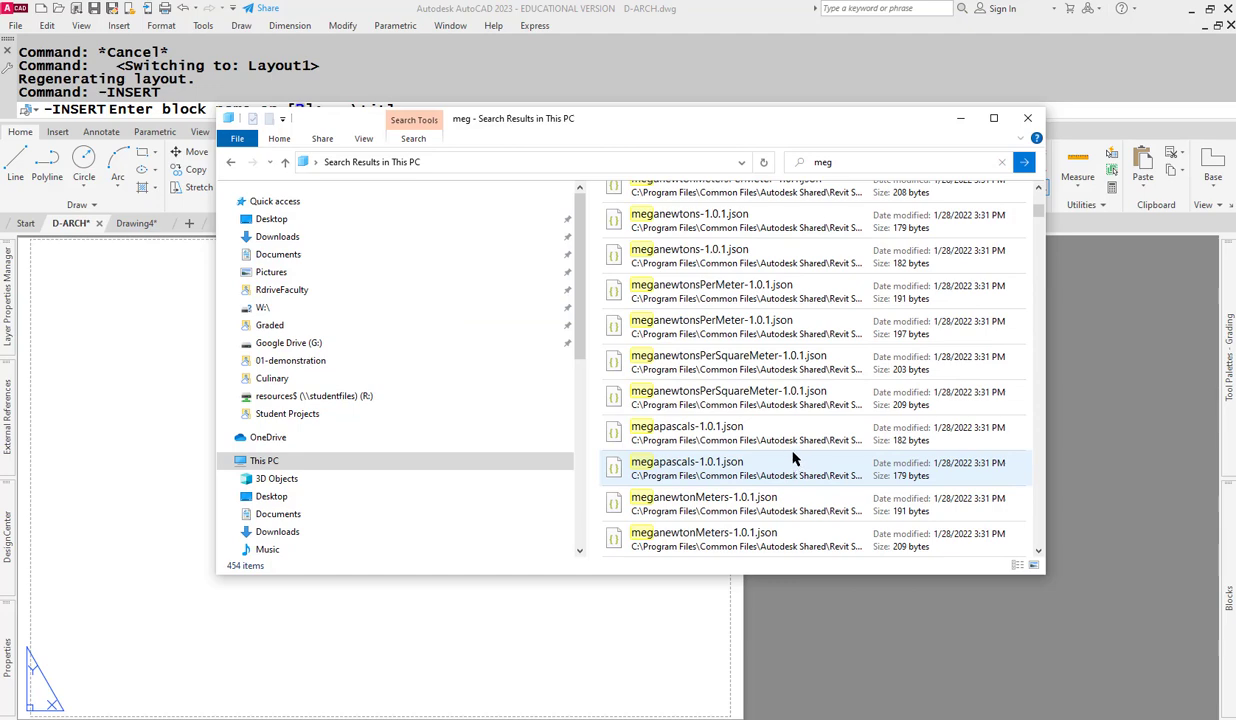
scroll(793, 458, "down", 8)
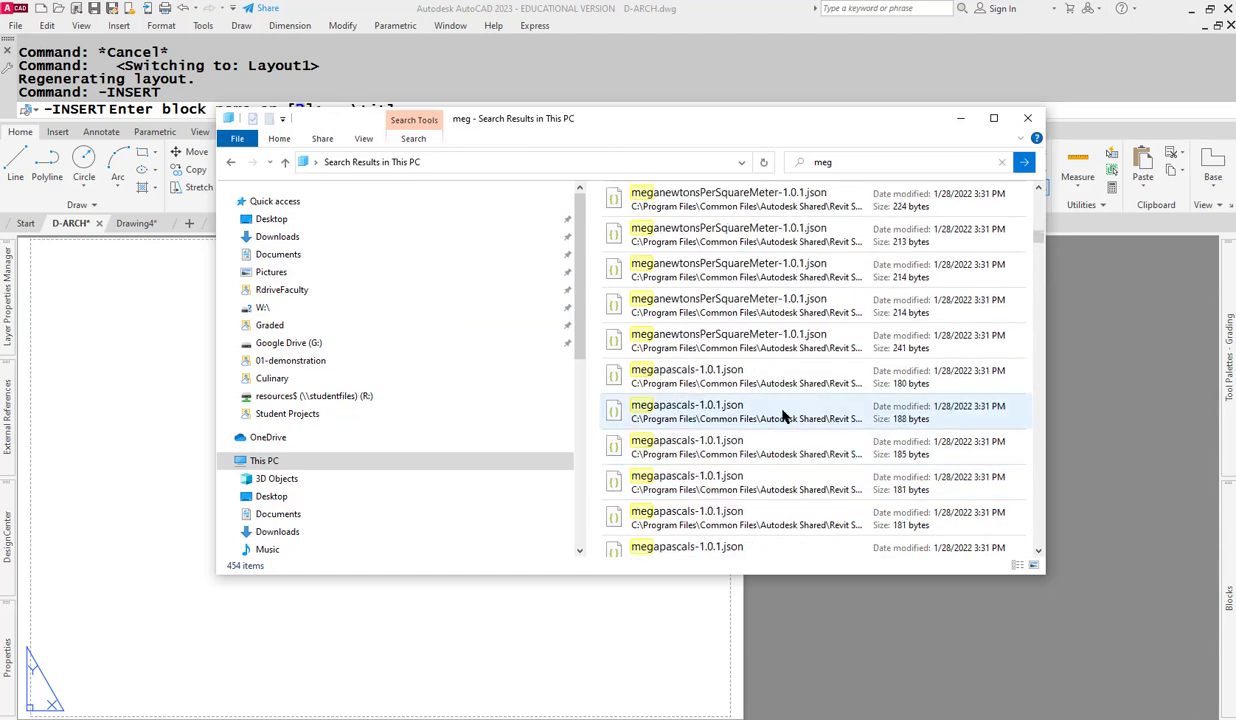
scroll(783, 415, "up", 10)
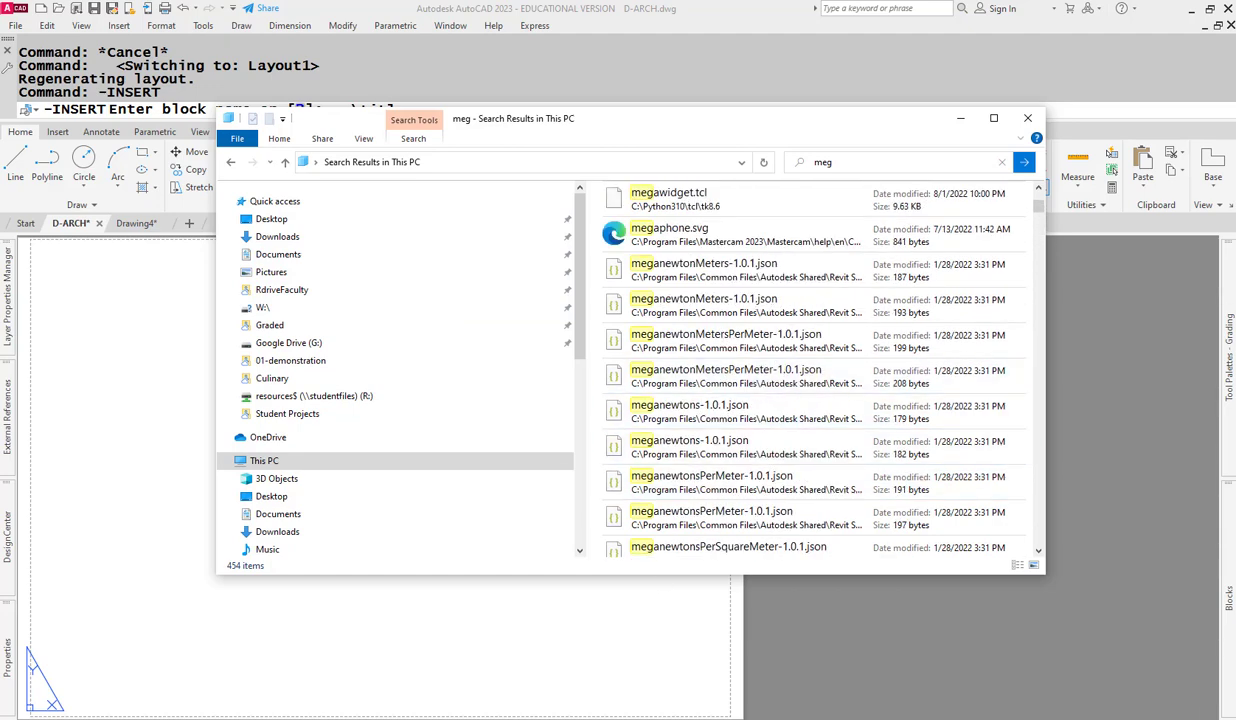
right_click(326, 715)
left_click(300, 658)
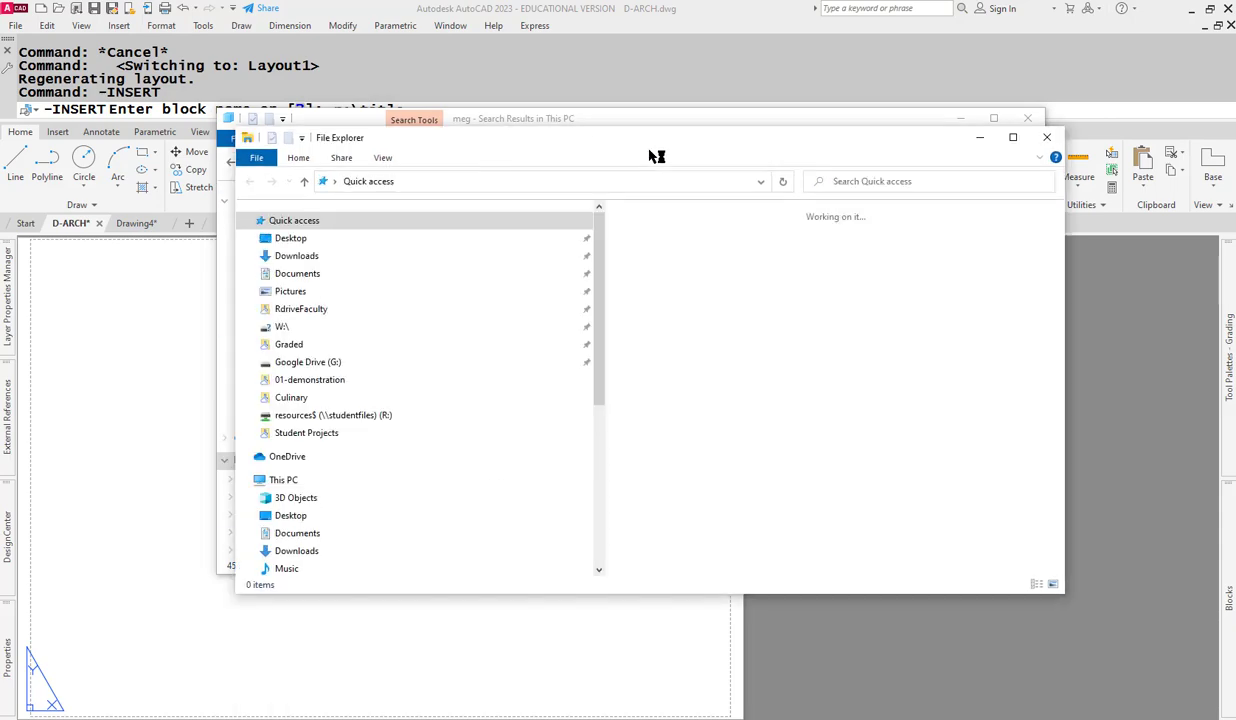
left_click(335, 414)
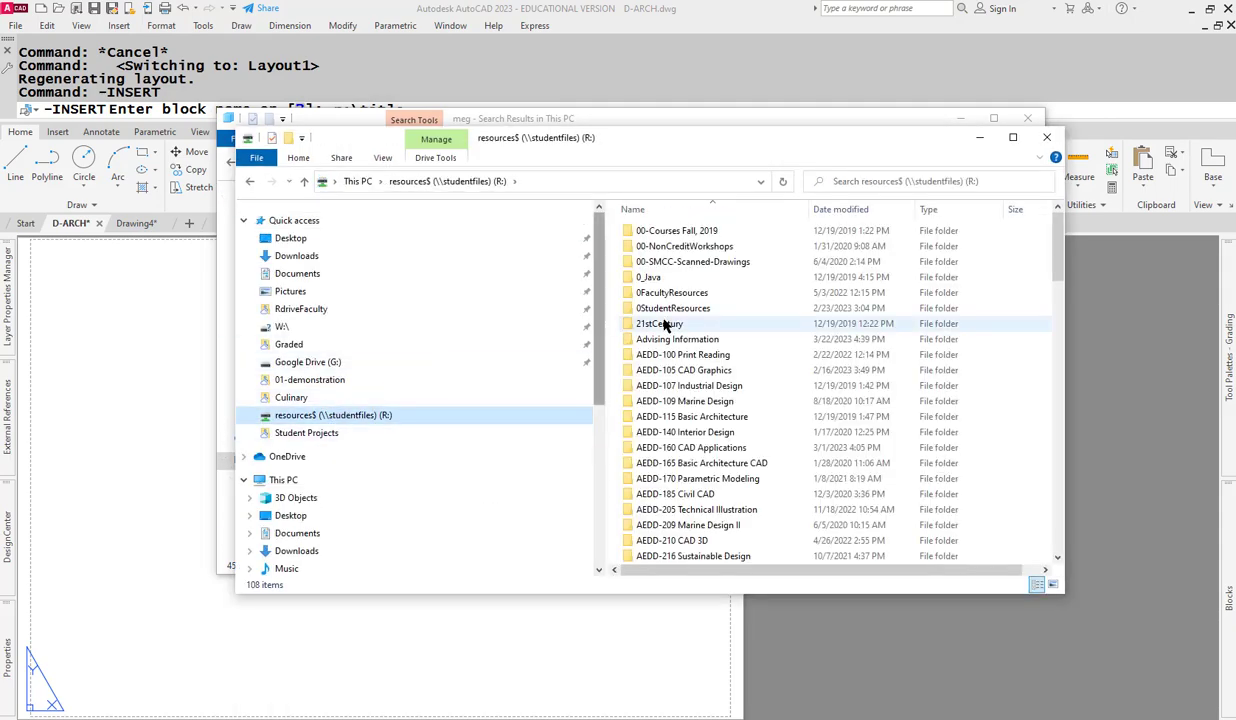
scroll(682, 388, "down", 5)
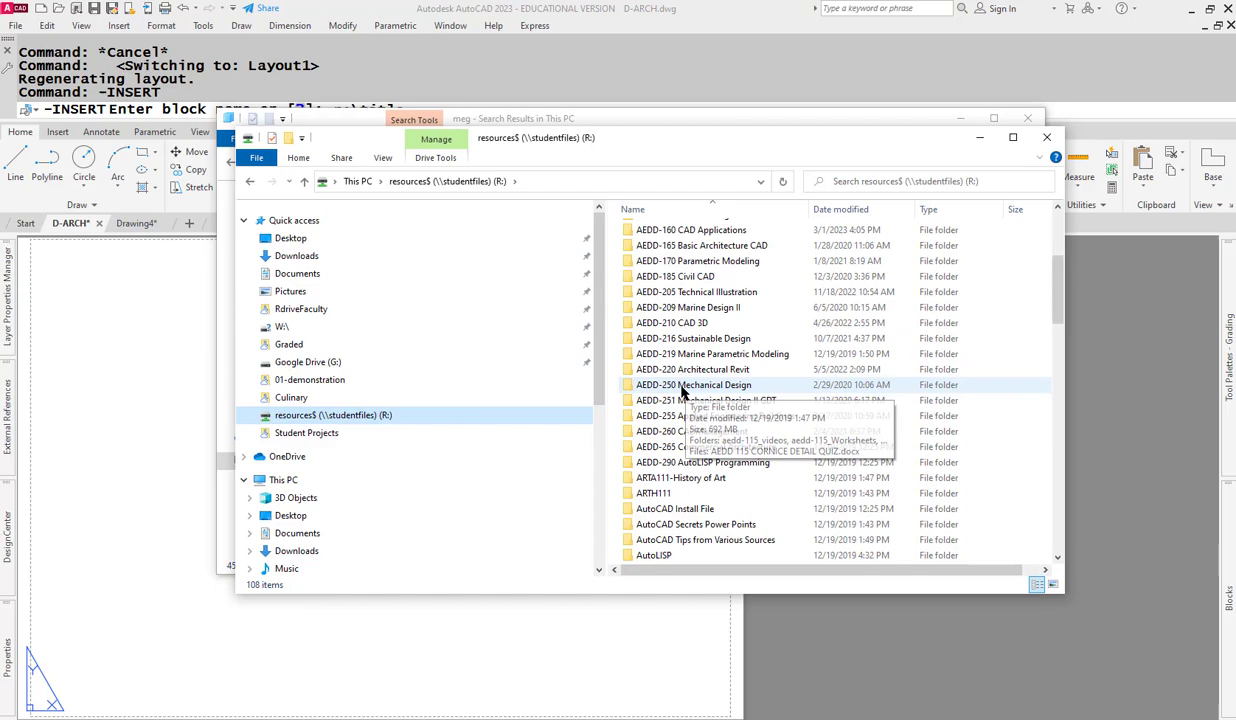
scroll(700, 420, "down", 13)
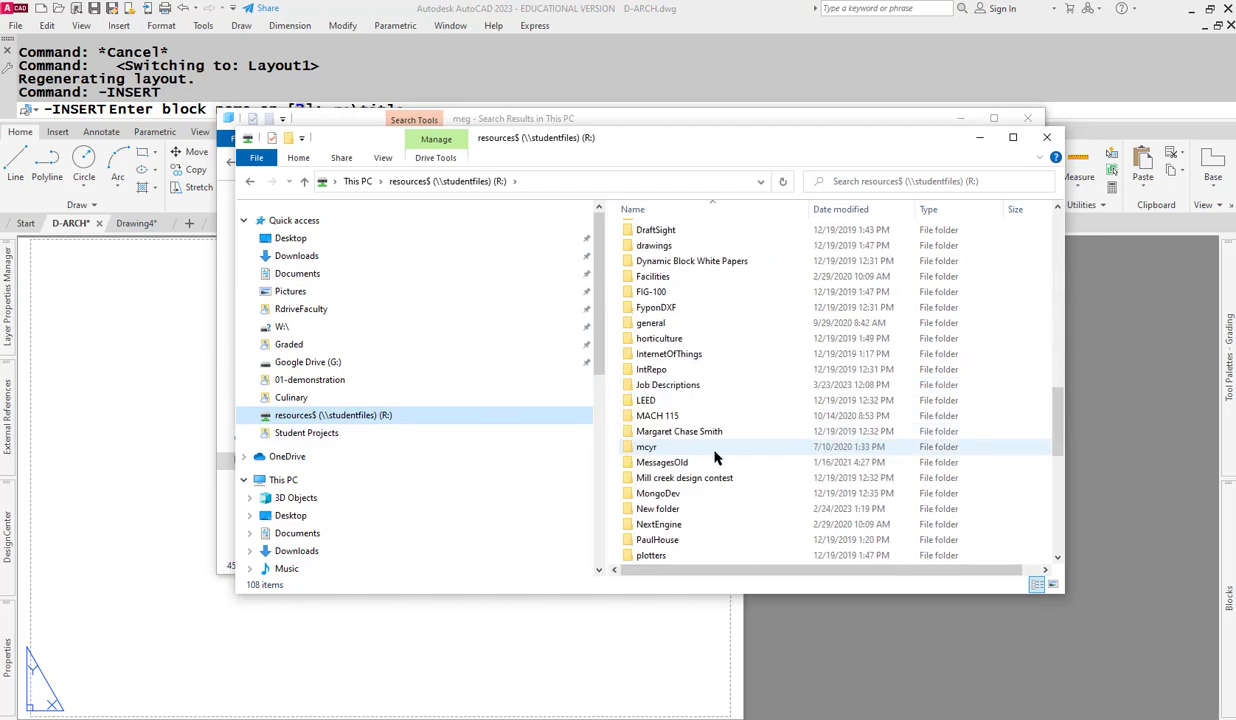
scroll(714, 456, "down", 8)
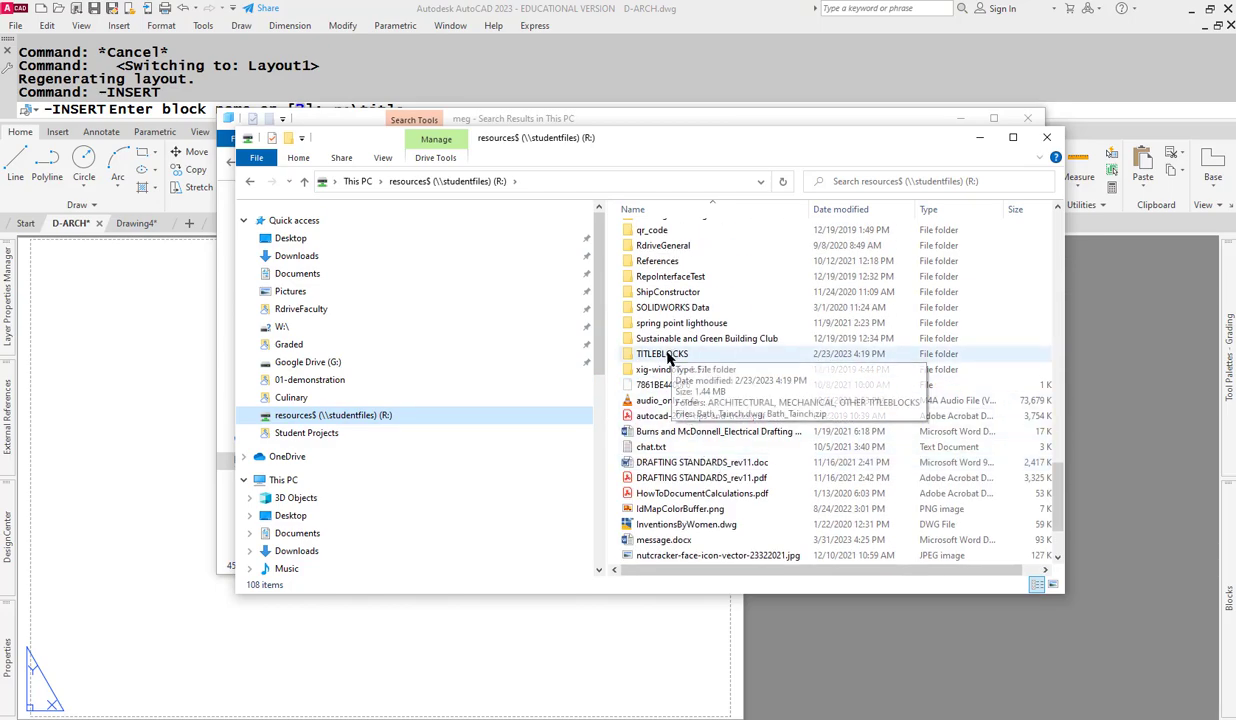
double_click(668, 355)
double_click(680, 233)
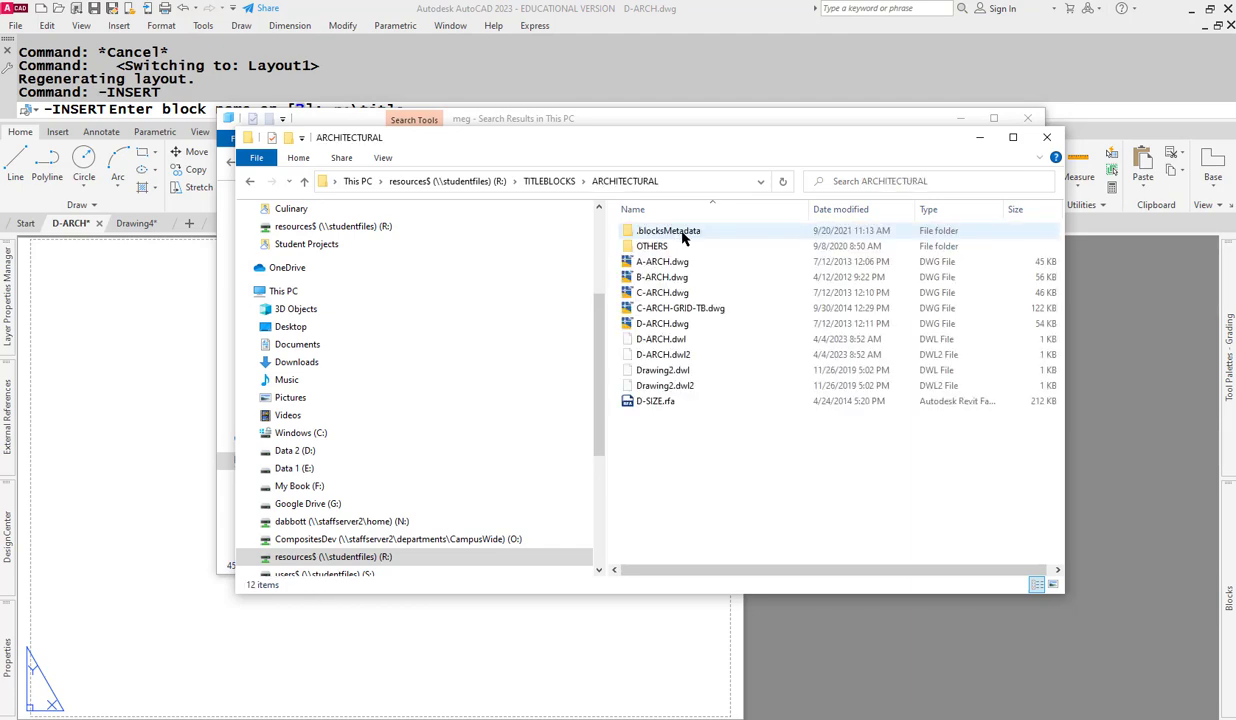
- Copy the folder path and select the partial r:\title path in AutoCAD's command line
left_click(700, 181)
key("ctrl+c")
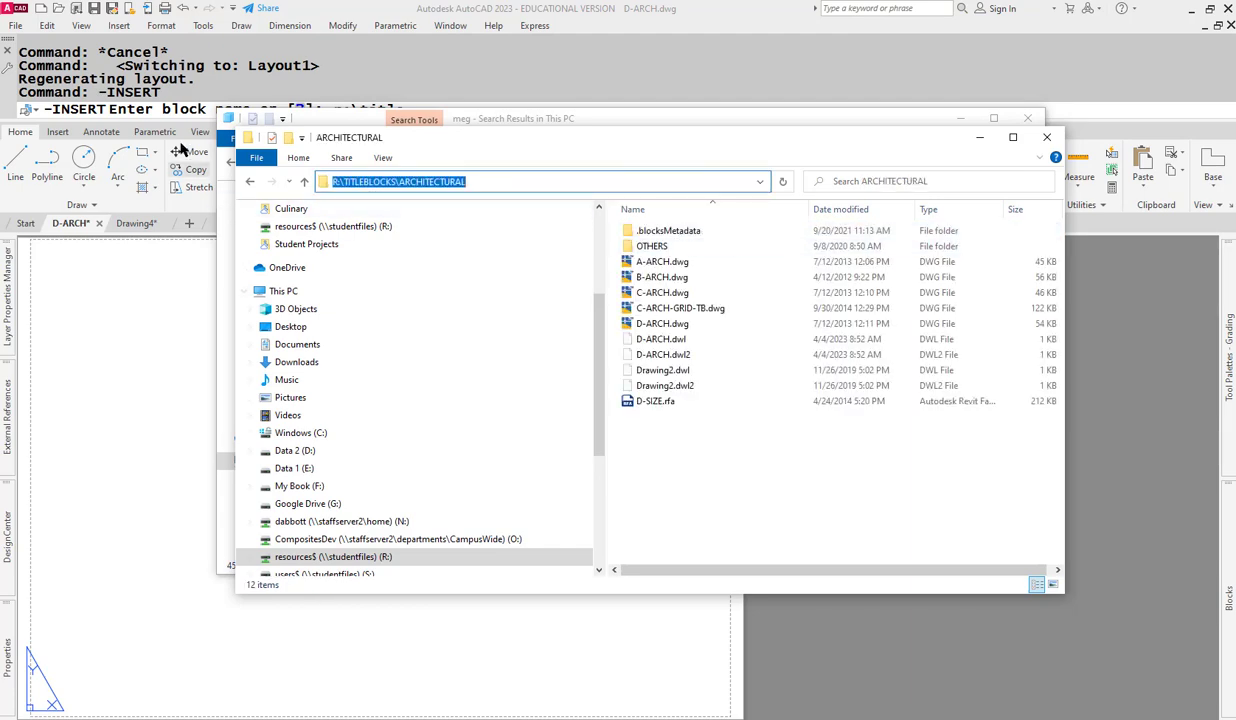
left_click(470, 118)
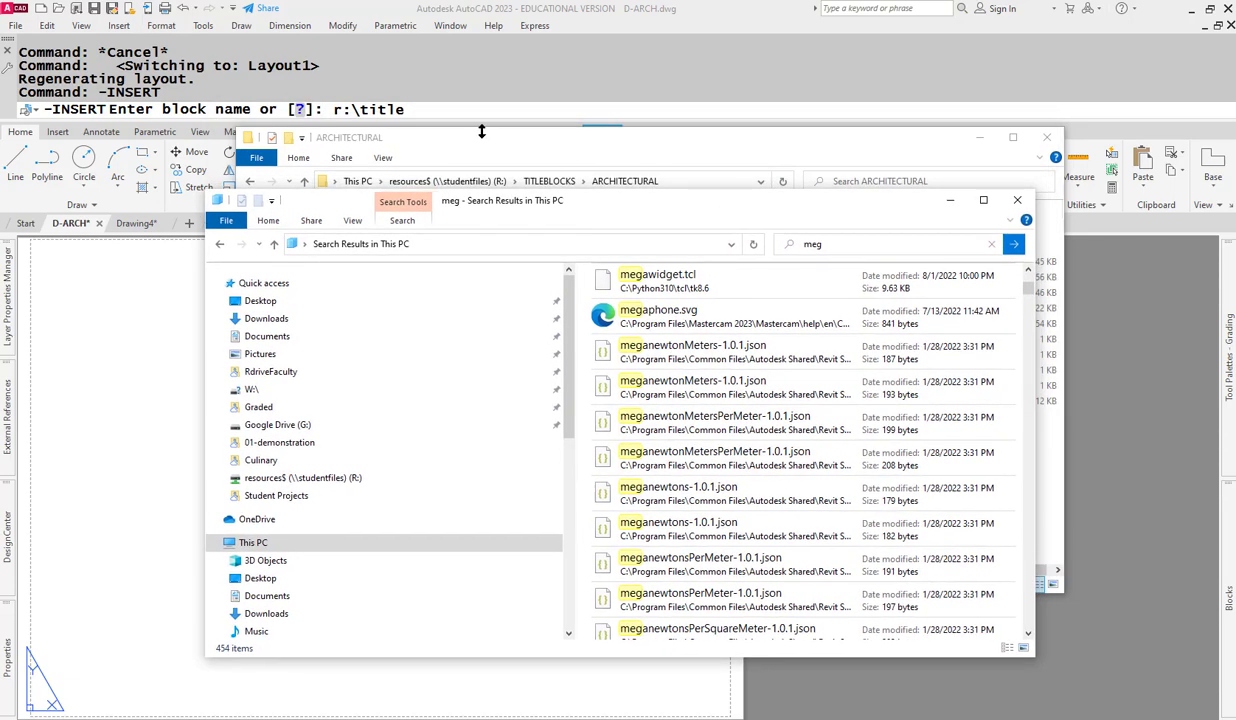
left_click(425, 108)
left_click_drag(410, 108, 325, 108)
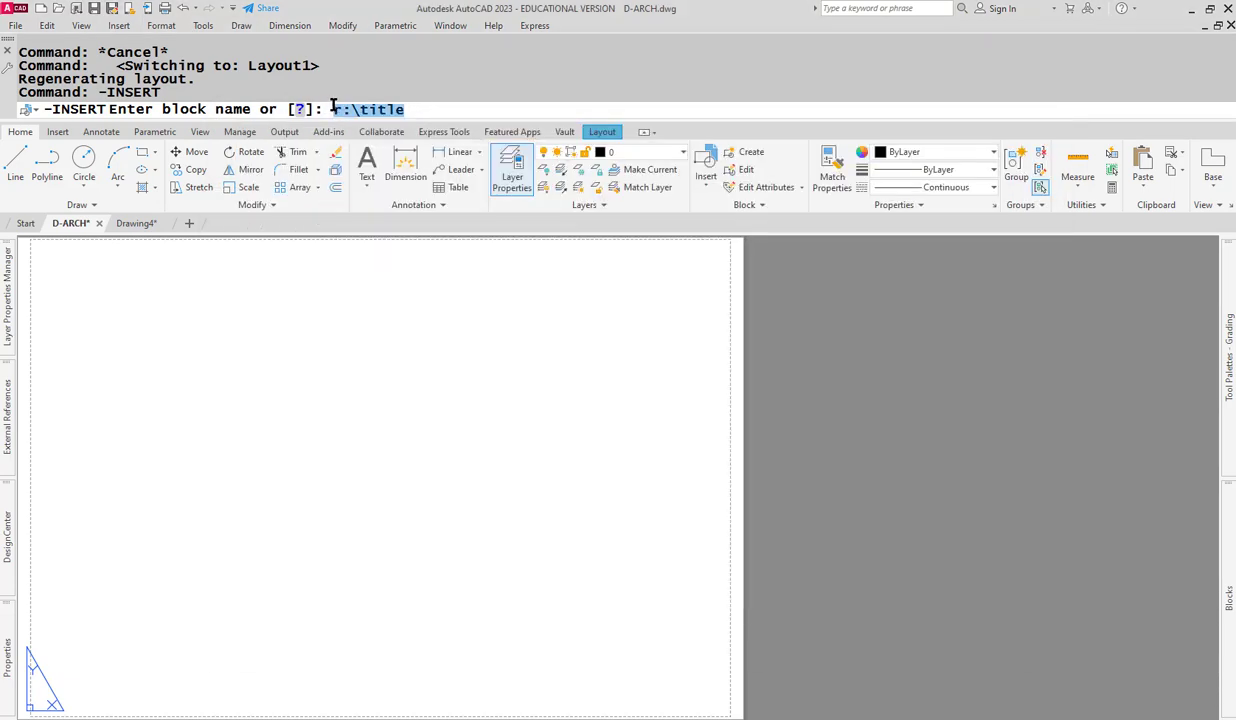
- Replace r:\title with the R:\TITLEBLOCKS\ARCHITECTURAL path and append D-ARCH.dwg as the block name
key("ctrl+v")
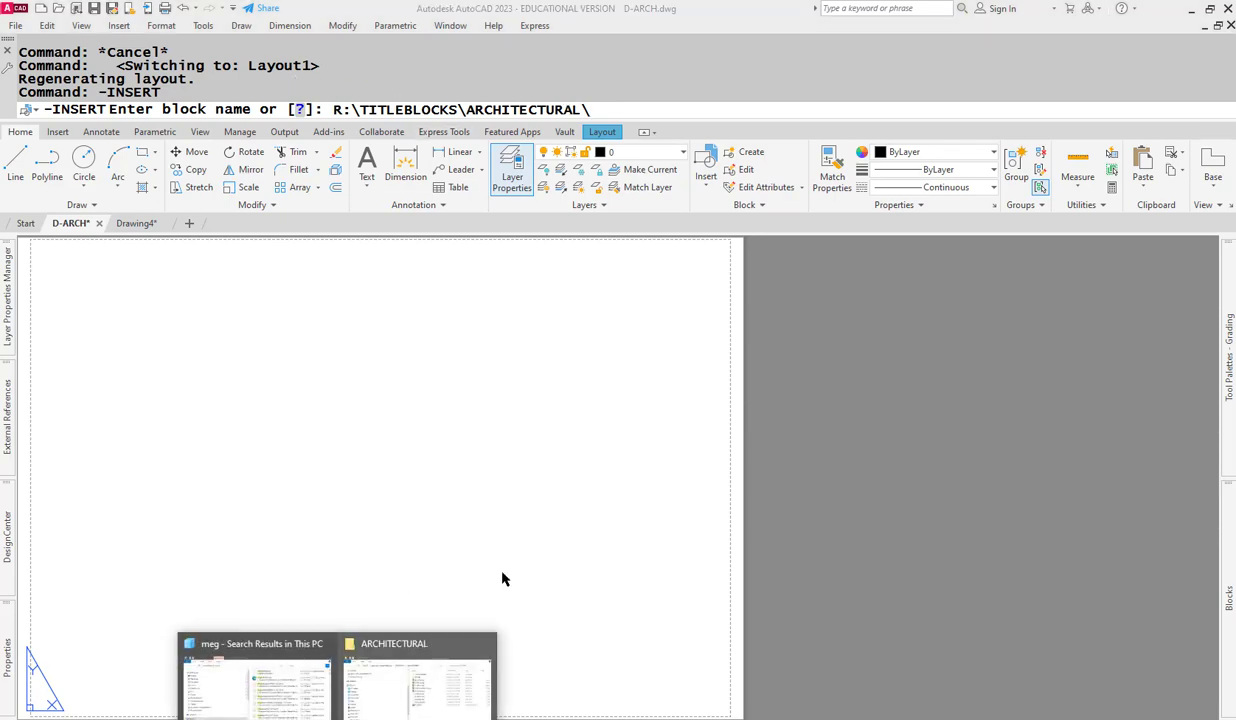
left_click(477, 643)
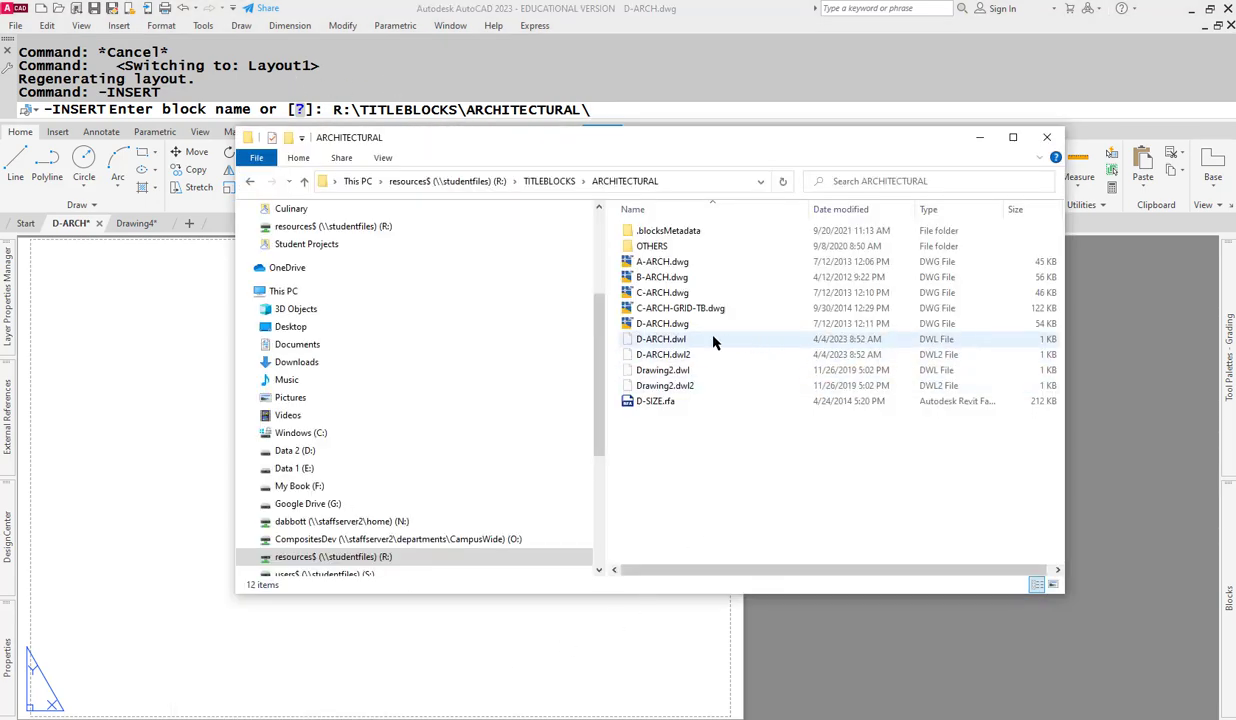
left_click(660, 326)
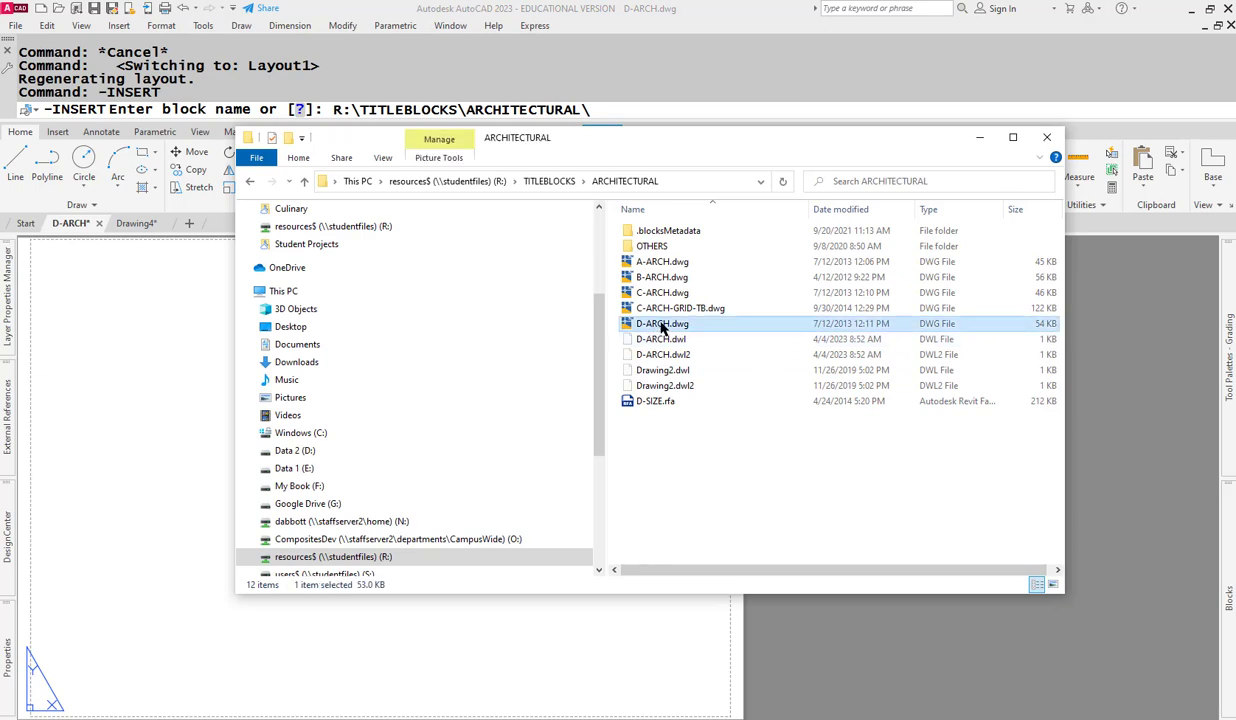
left_click(660, 326)
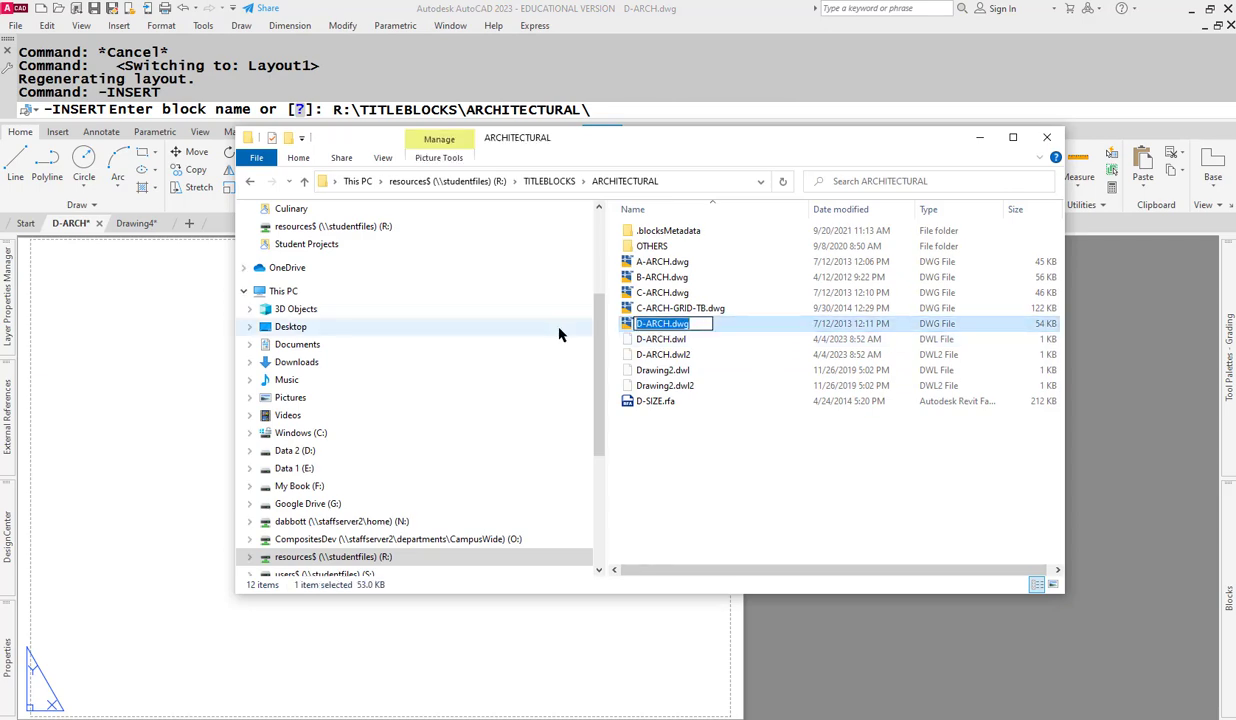
key("Return")
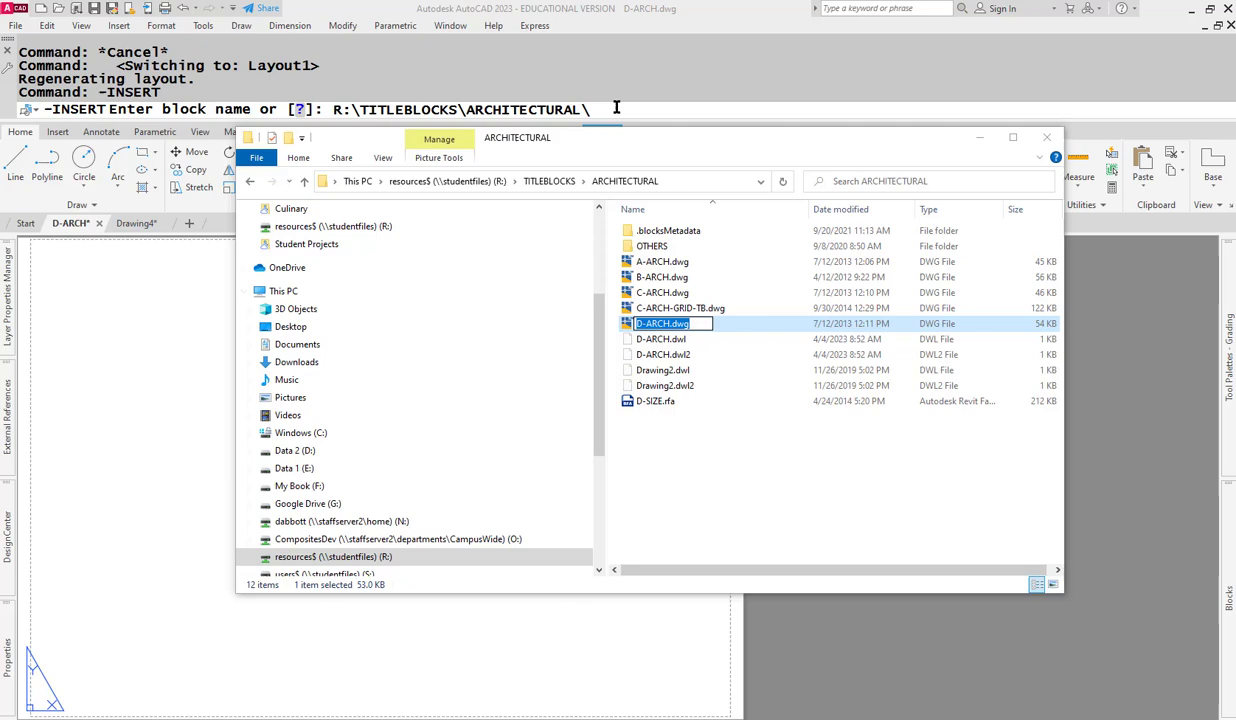
left_click(625, 108)
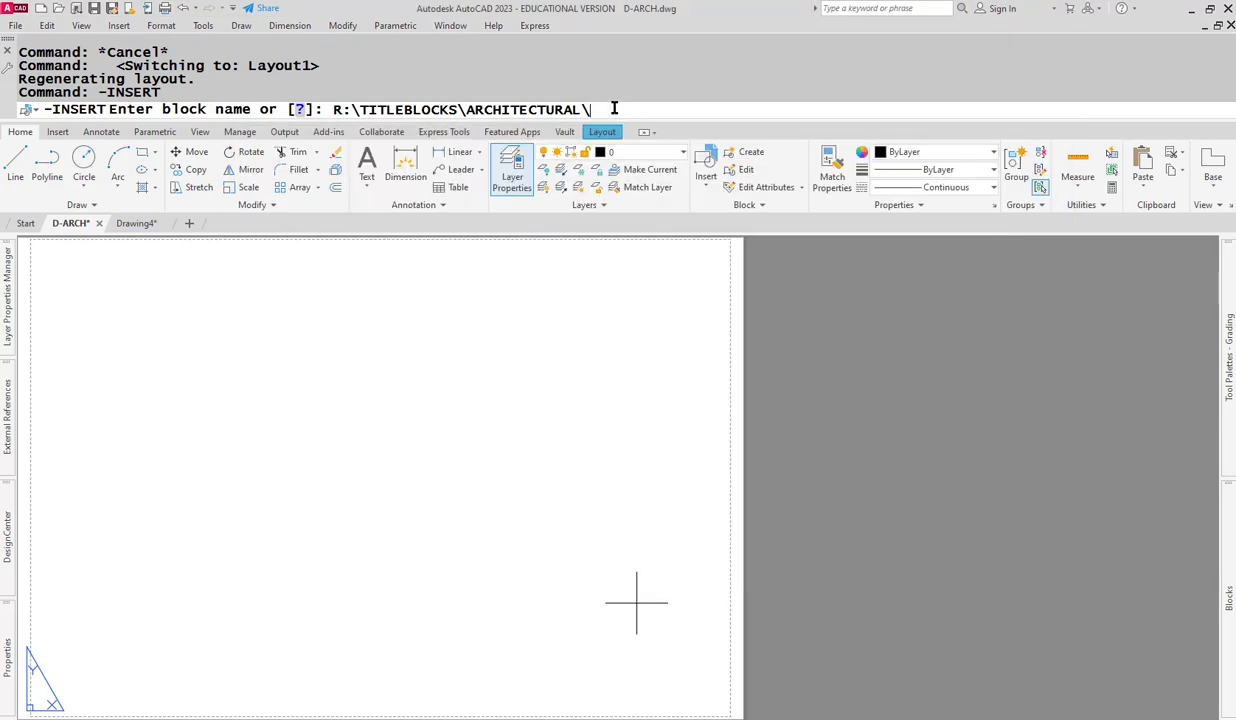
type("D-ARCH.dwg")
- Insert D-ARCH.dwg at 0,0 with scale 1 and 0 rotation, leaving attributes blank
key("Return")
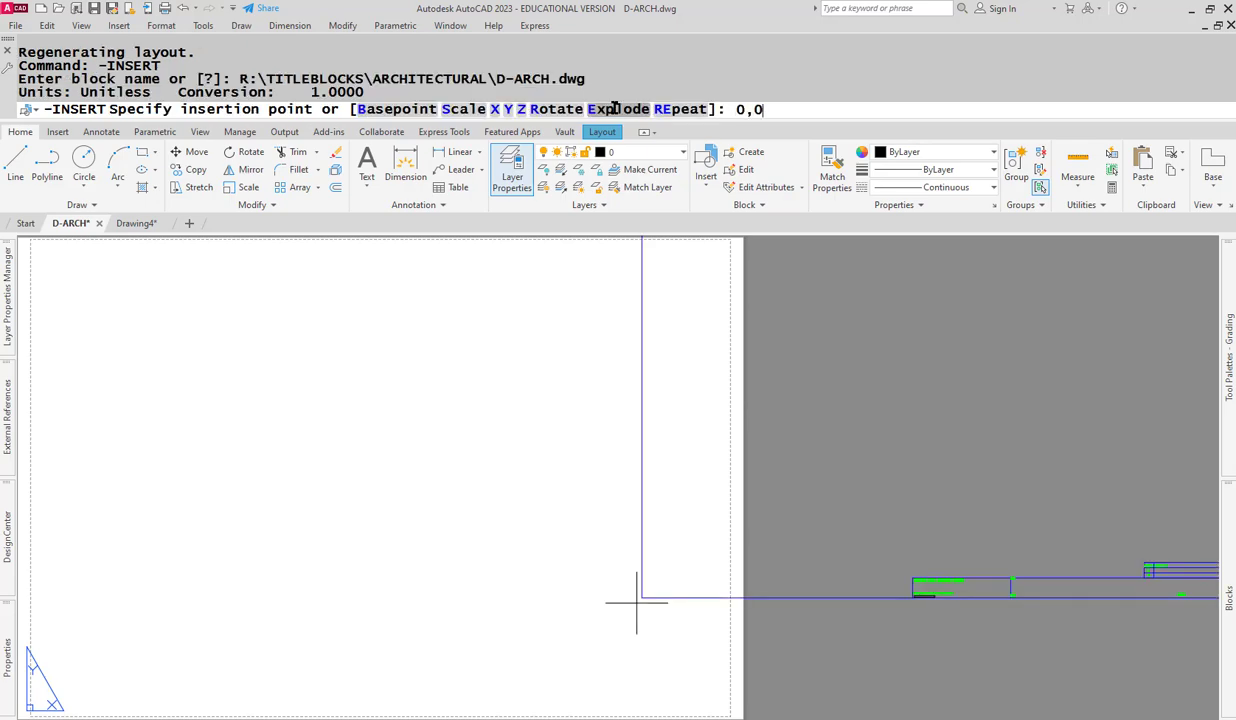
type("0,0")
key("Return")
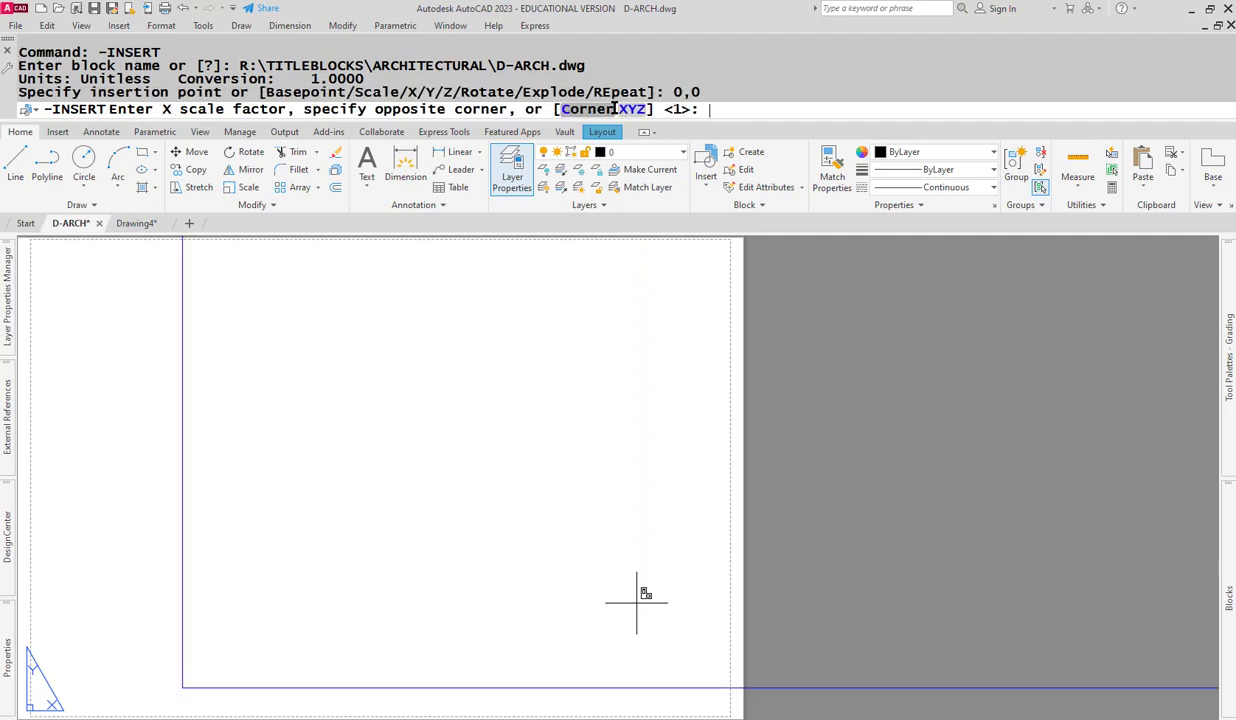
key("Return")
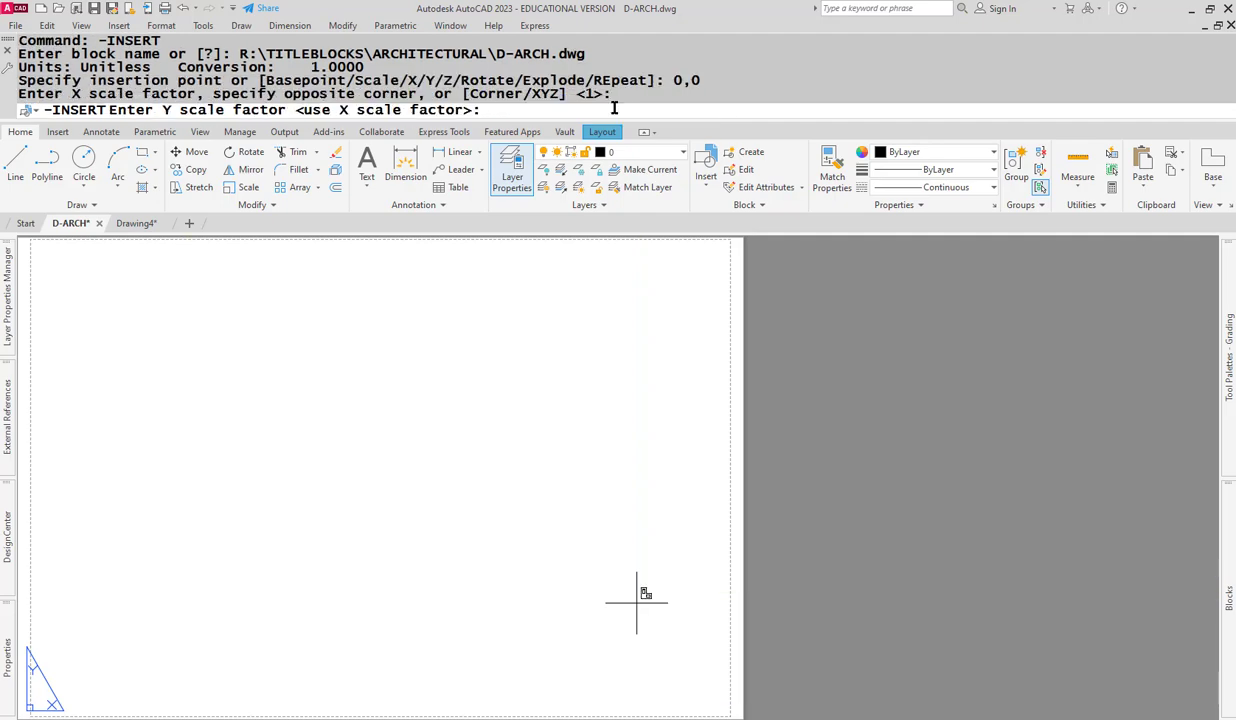
key("Return")
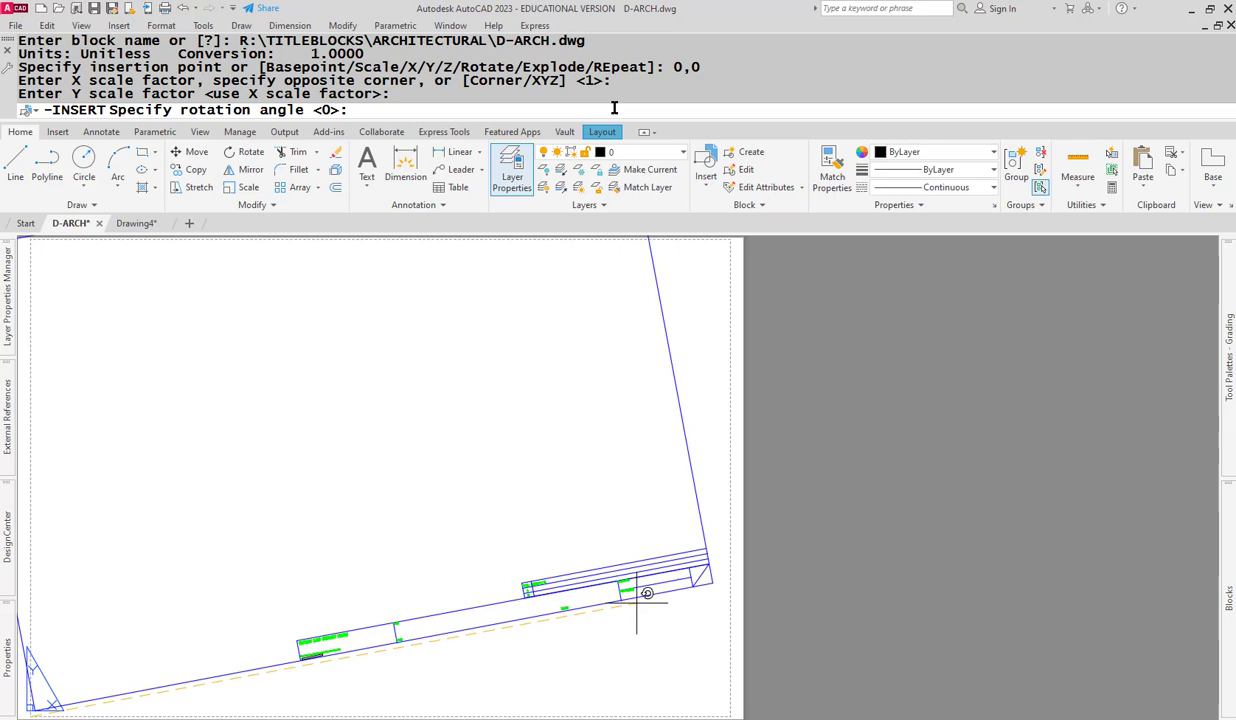
key("Return")
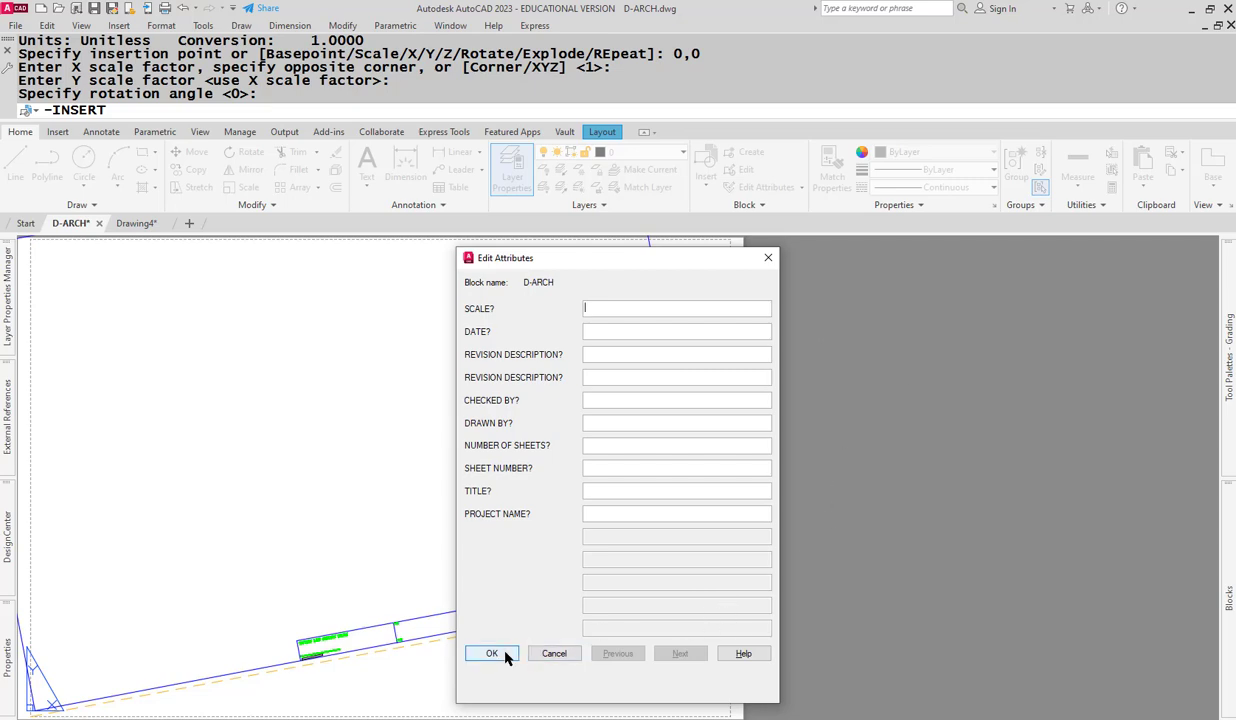
left_click(555, 658)
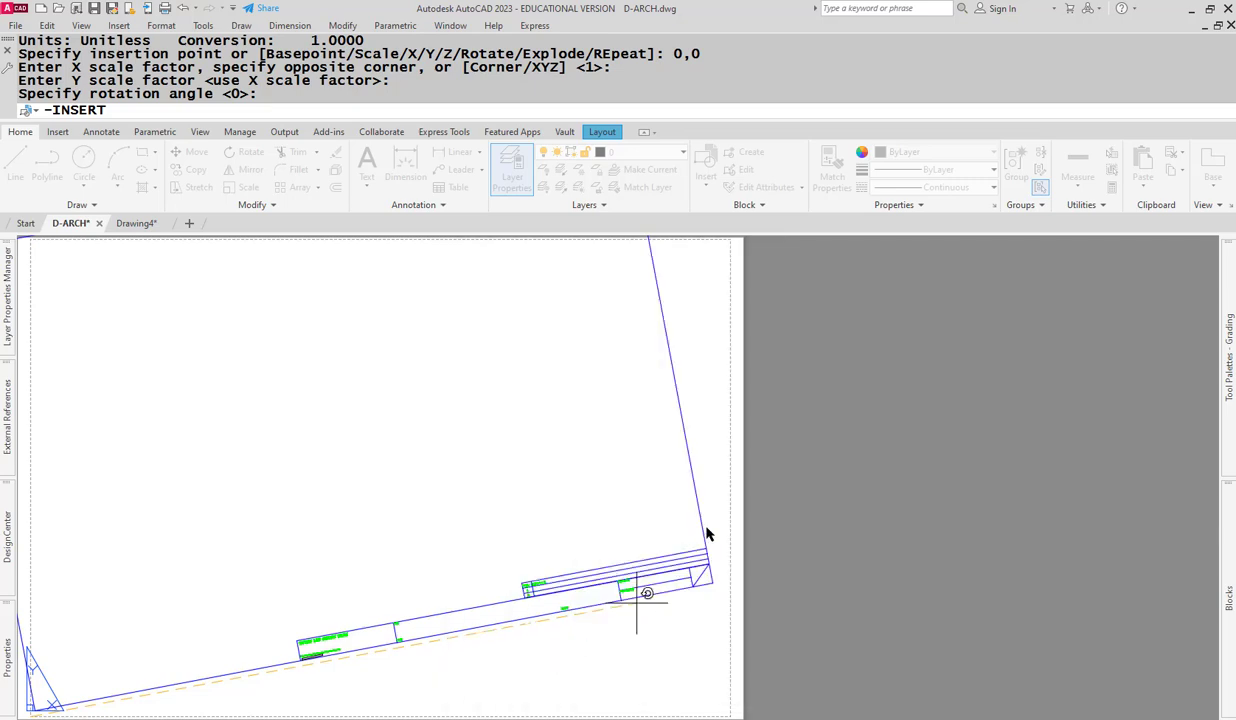
- Cancel the repeated insert and zoom in on the sheet's lower-left border corner
key("Return")
key("Escape")
middle_click_drag(290, 492, 632, 366)
scroll(408, 574, "up", 8)
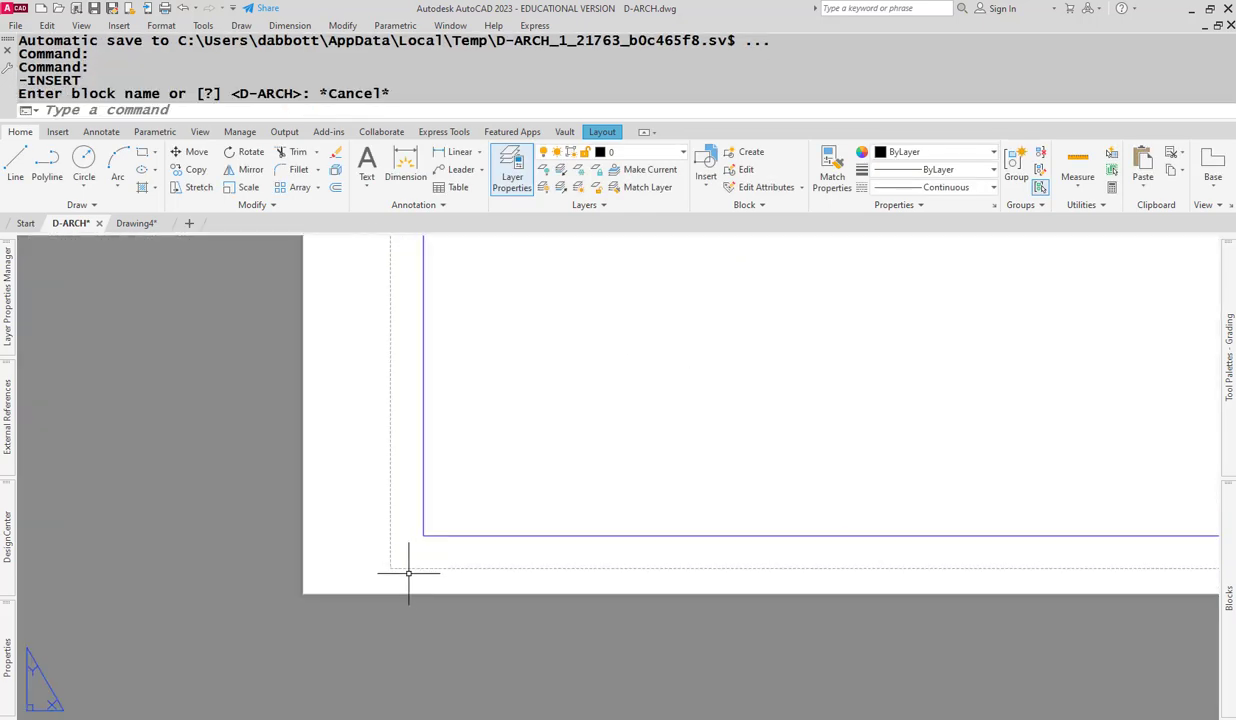
scroll(573, 540, "down", 4)
scroll(764, 414, "down", 2)
middle_click_drag(764, 414, 532, 477)
scroll(463, 516, "up", 4)
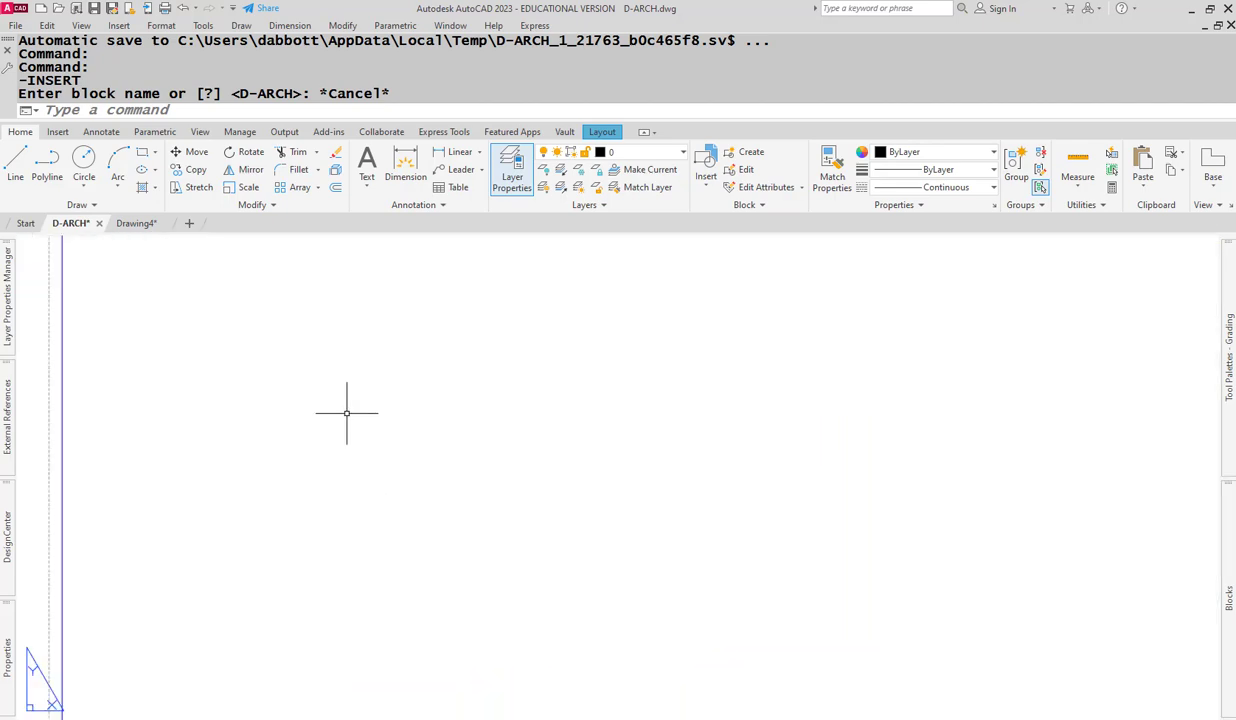
middle_click_drag(345, 414, 392, 527)
scroll(392, 527, "down", 2)
middle_click_drag(480, 712, 651, 383)
scroll(491, 499, "down", 3)
middle_click_drag(679, 430, 681, 475)
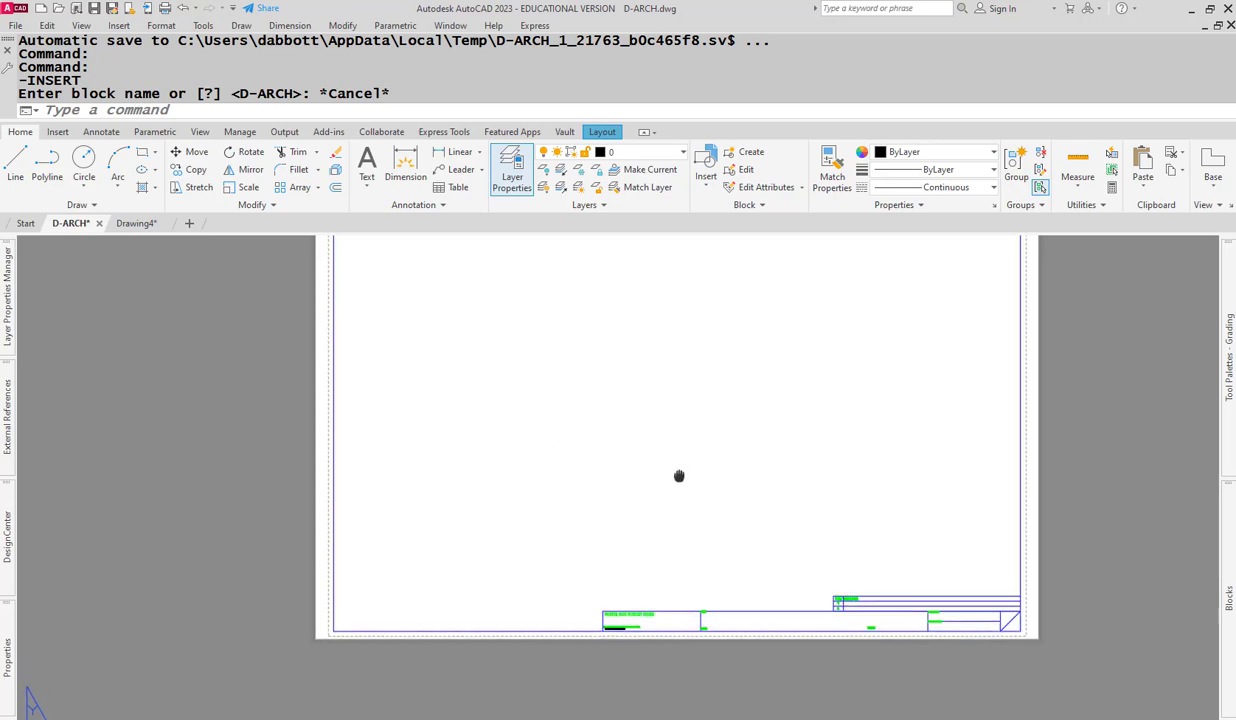
scroll(323, 640, "up", 5)
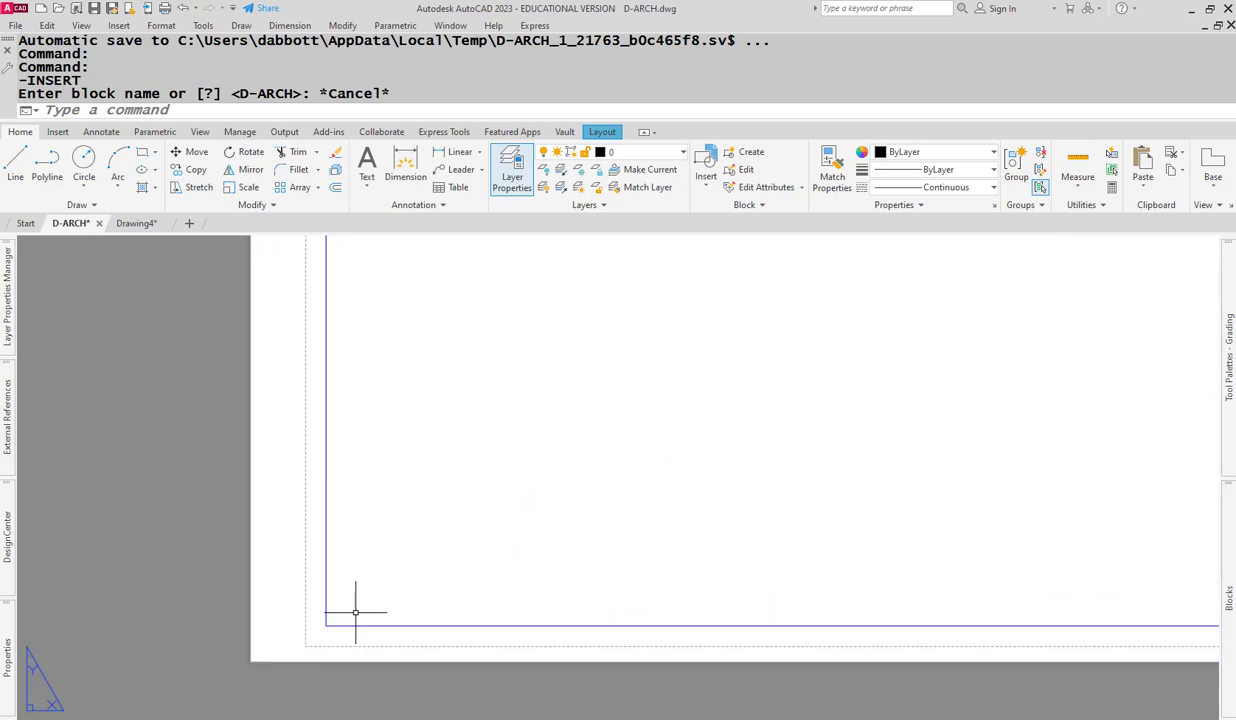
- Use ID on the border's lower-left corner to confirm it reads X 0.25, Y 0.25
type("ID")
key("Return")
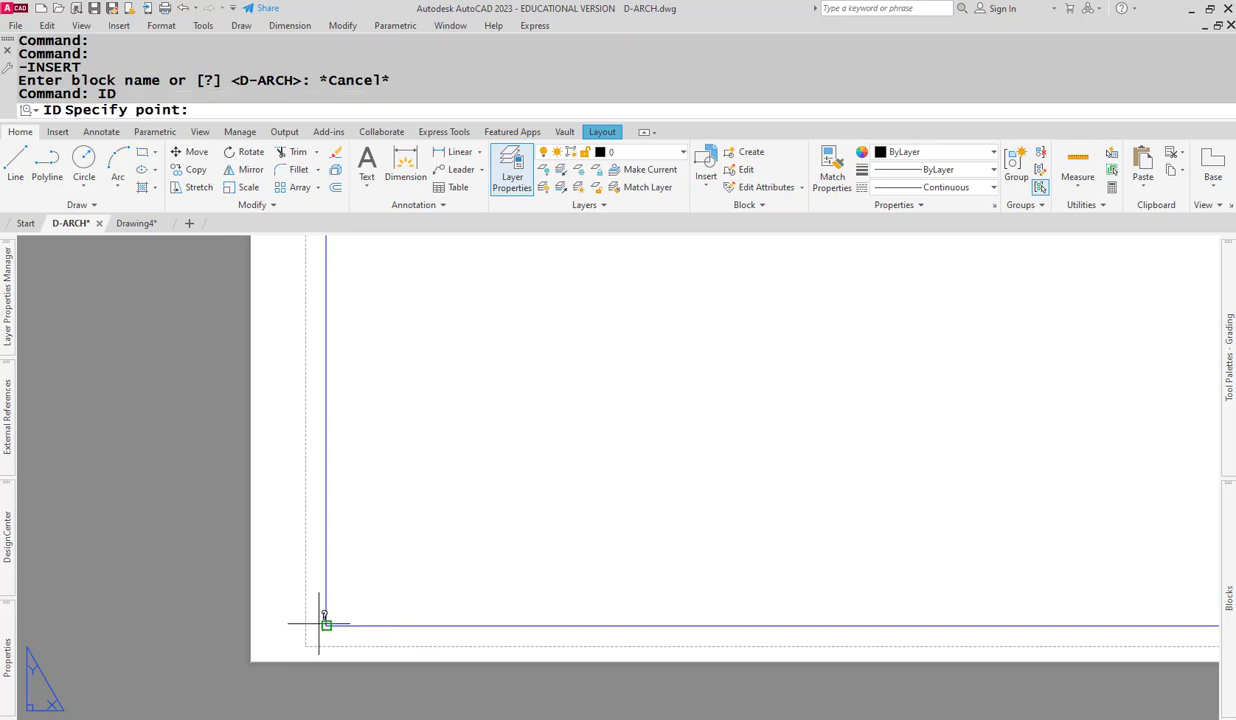
left_click(325, 624)
key("Escape")
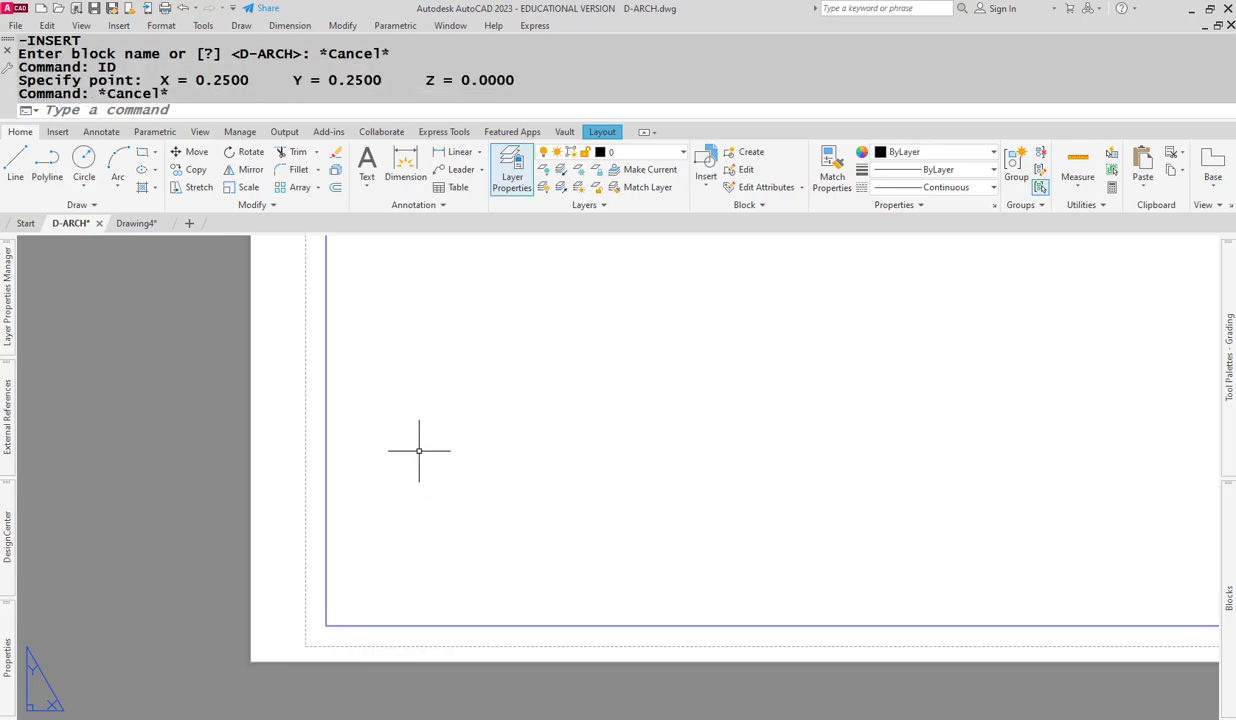
scroll(543, 474, "down", 5)
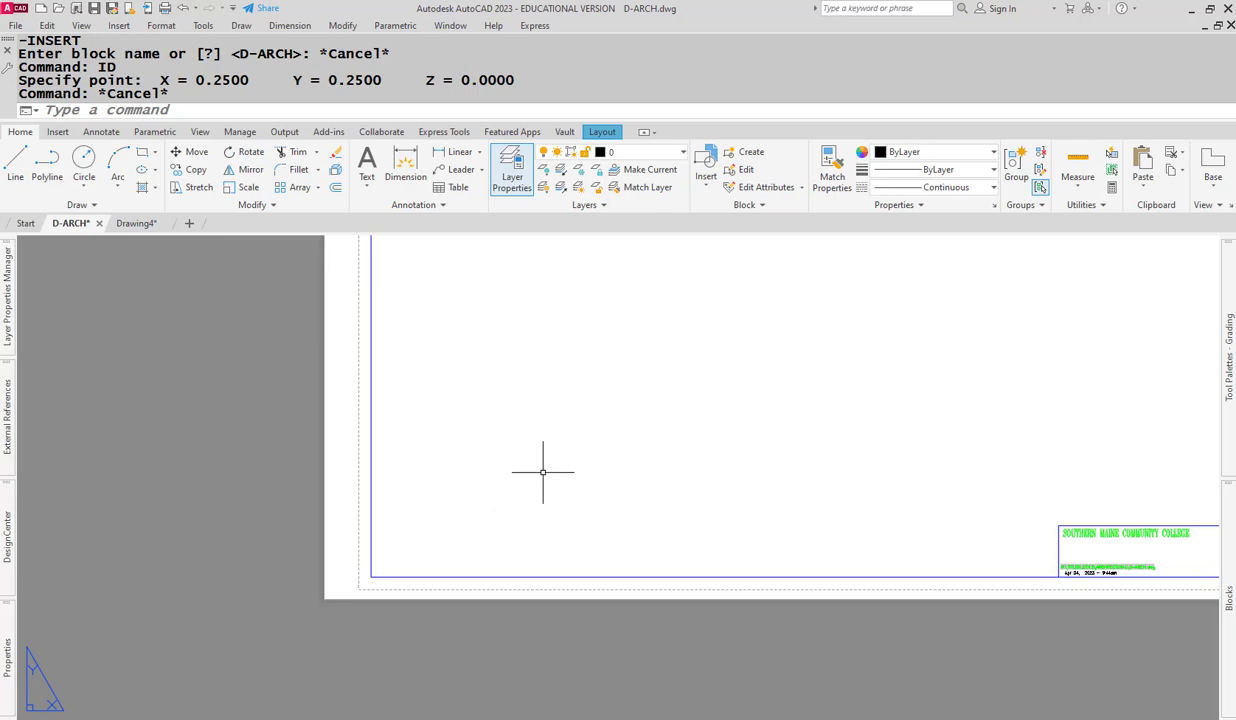
middle_click_drag(668, 408, 451, 565)
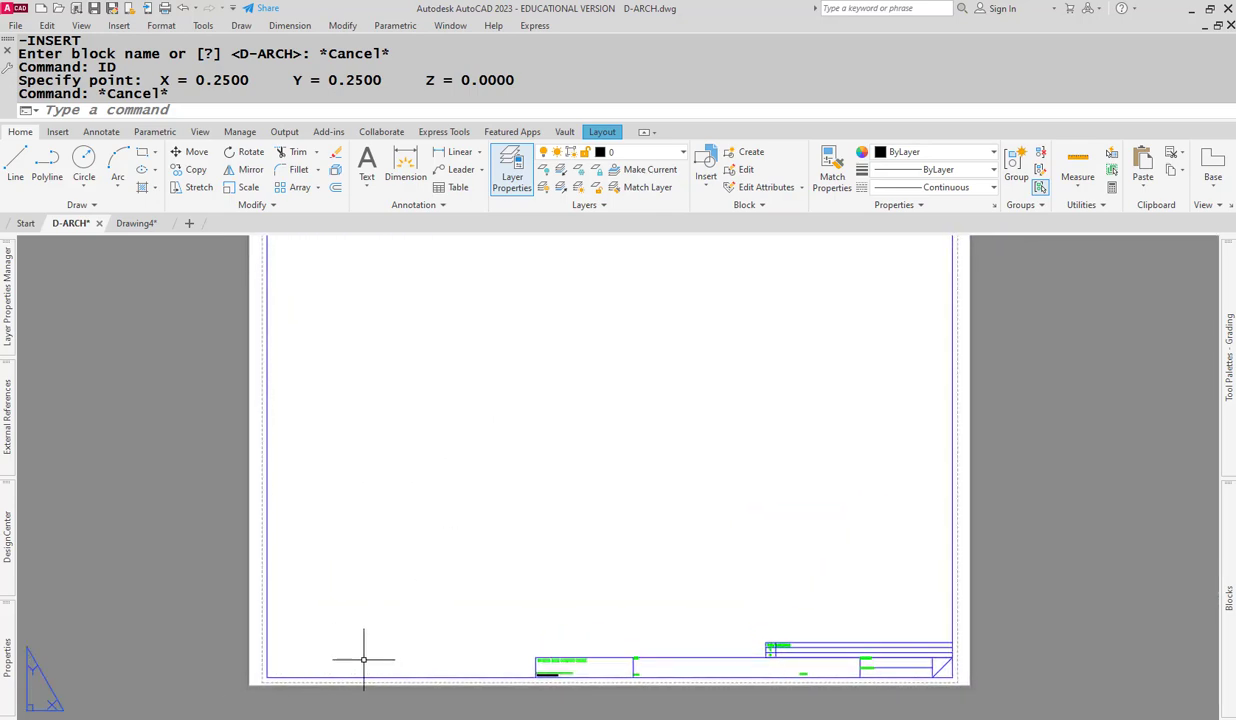
middle_click_drag(388, 562, 361, 595)
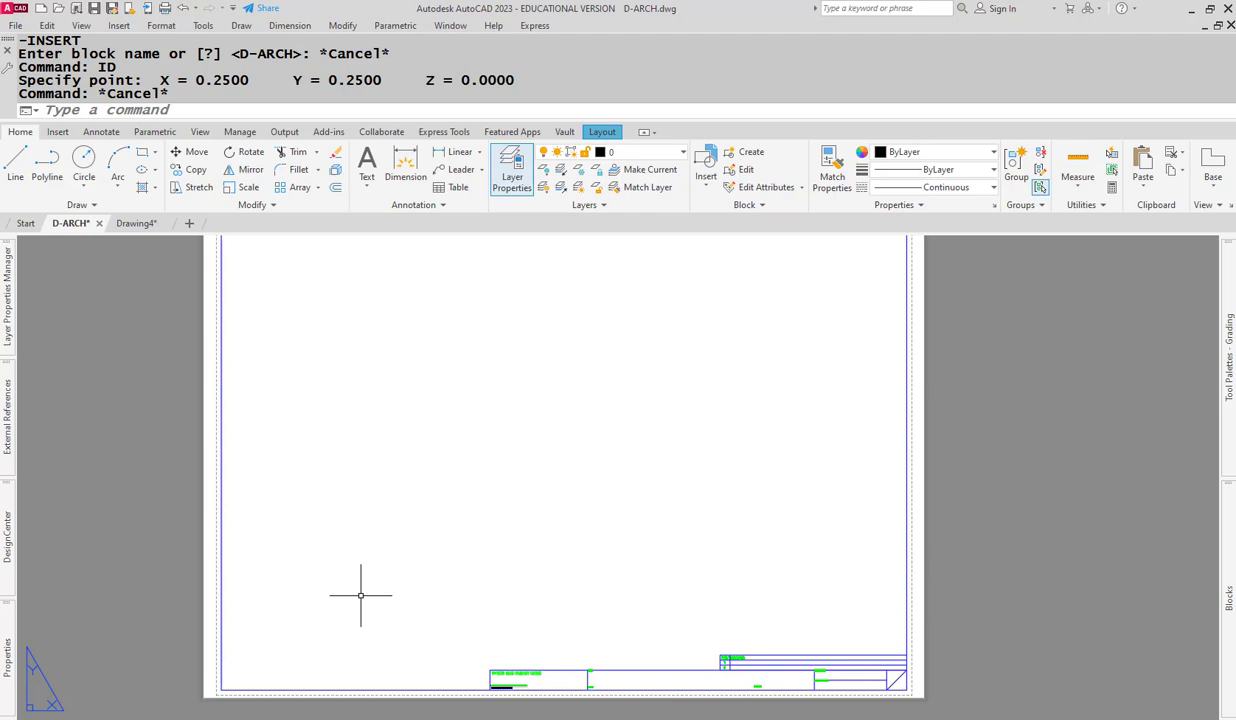
type("MV")
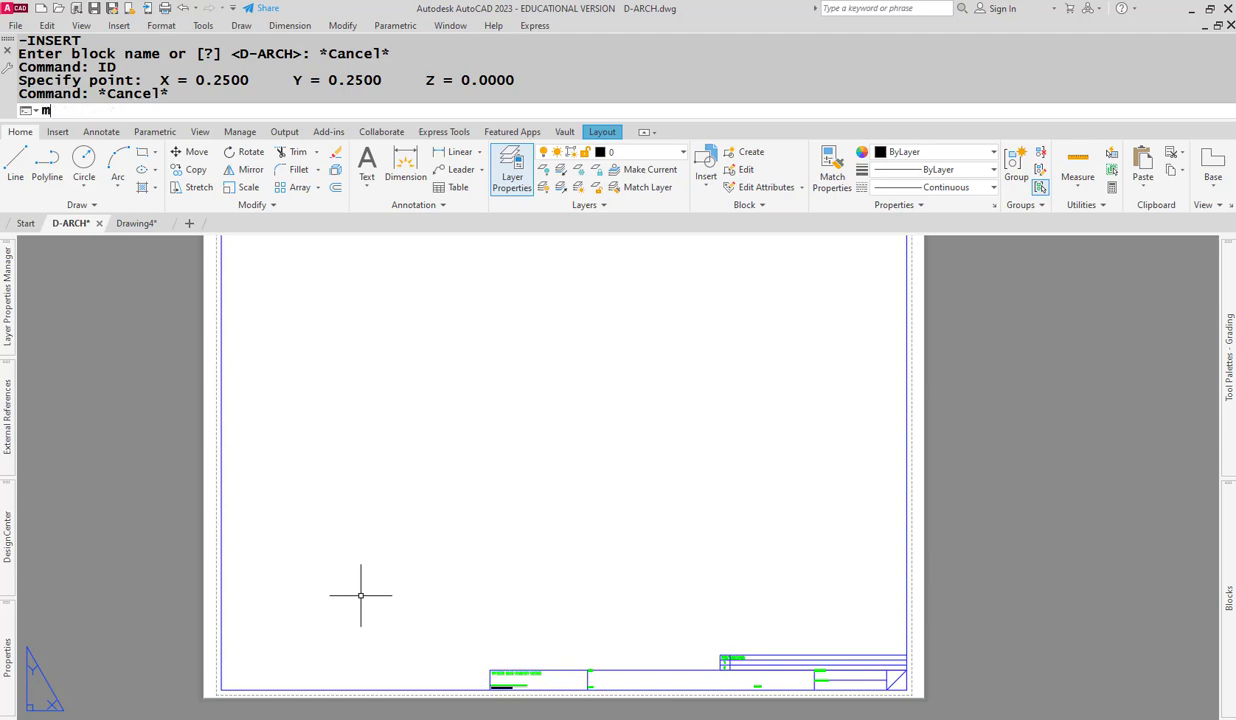
key("Return")
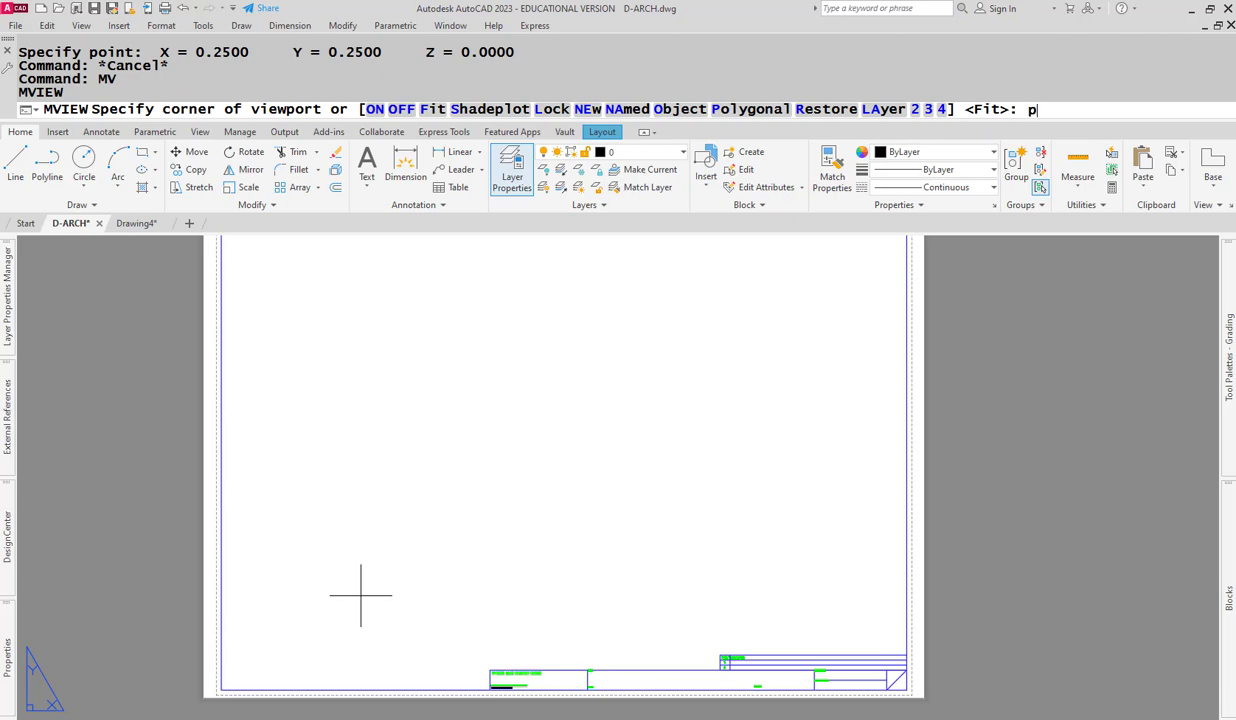
key("Return")
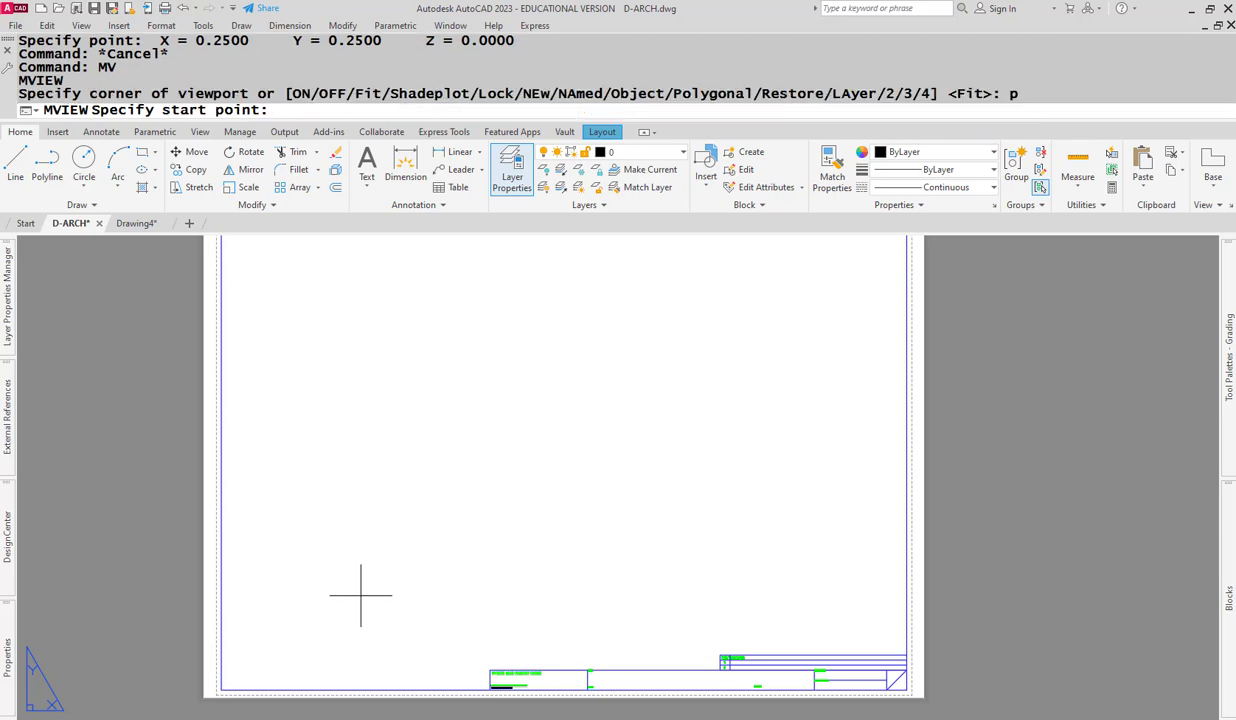
type(".25,.25")
key("Return")
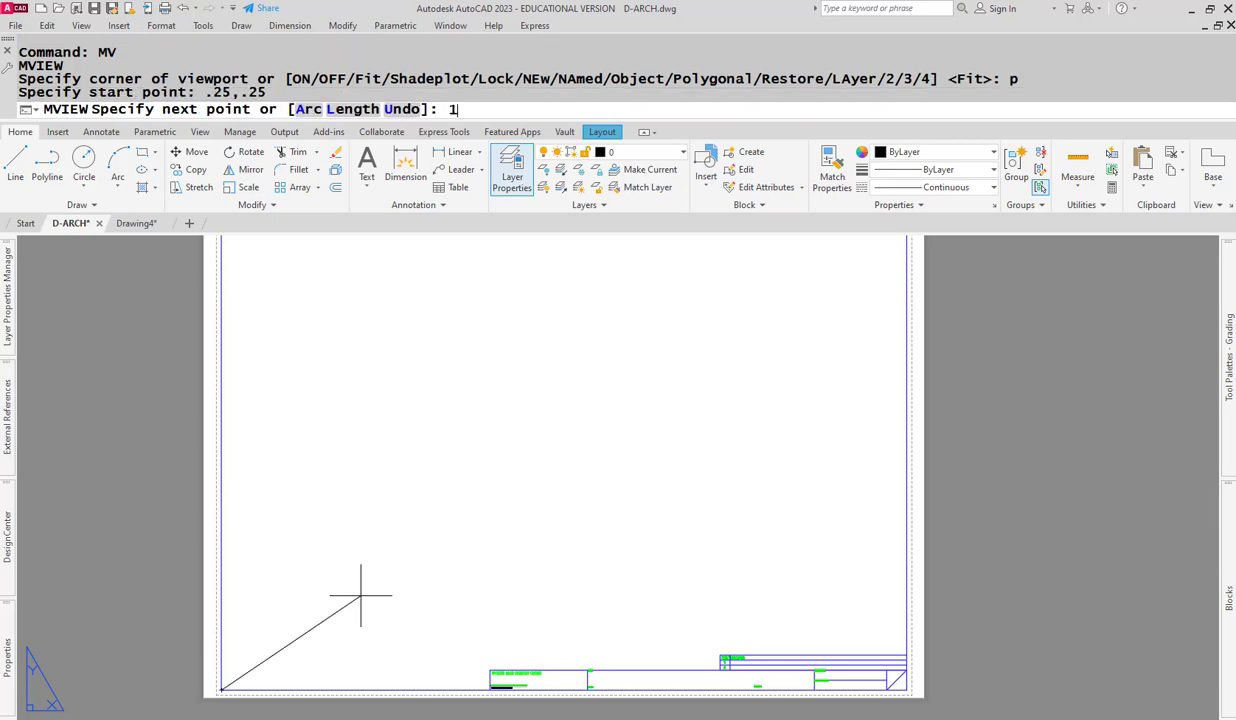
type("13.75,1.25")
key("Return")
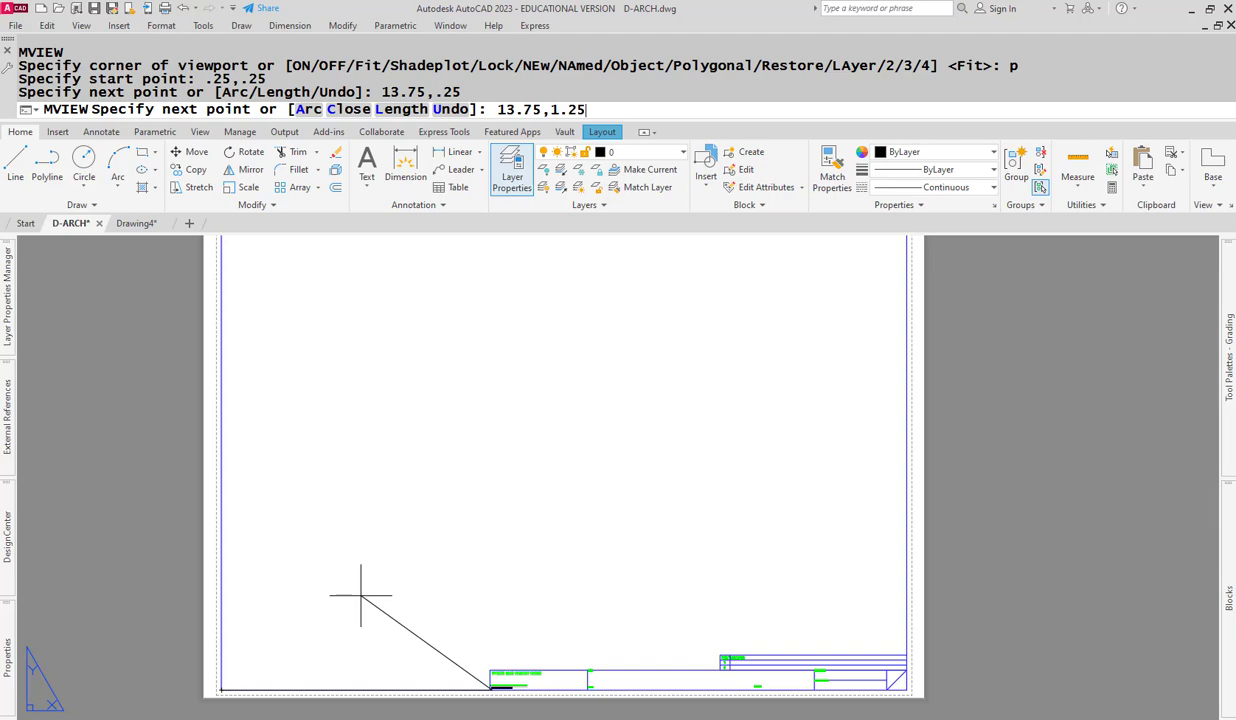
key("Return")
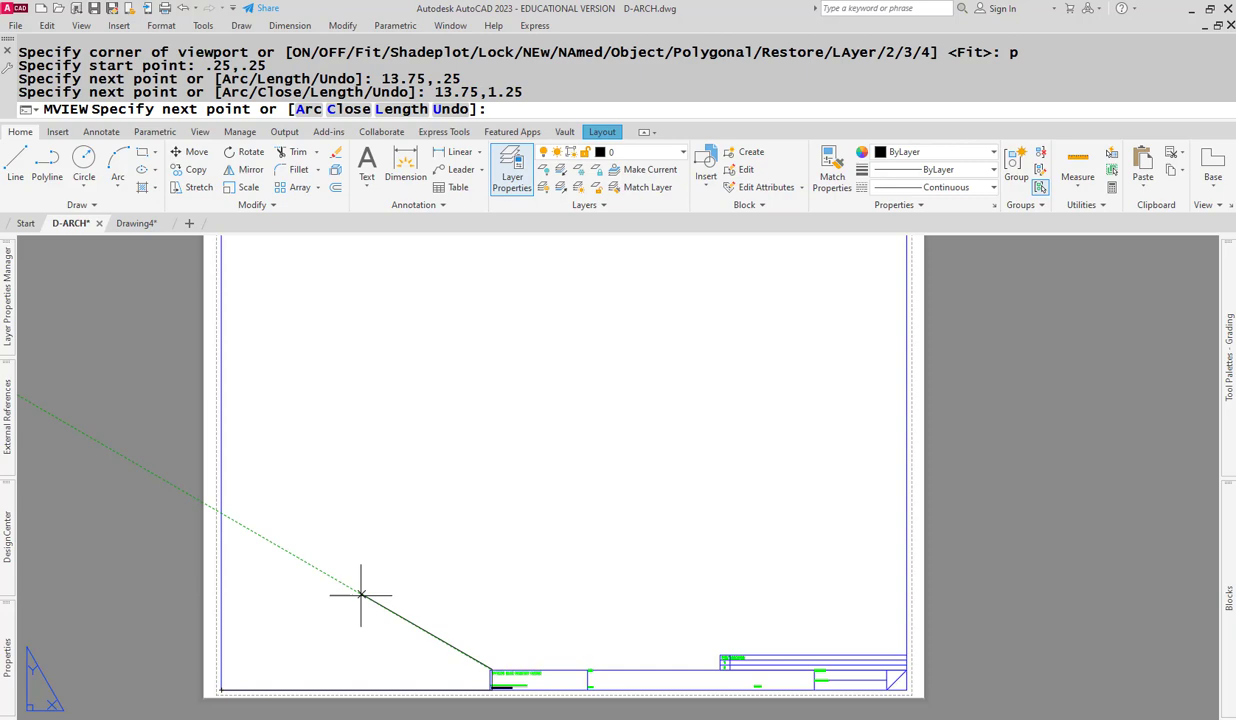
key("Escape")
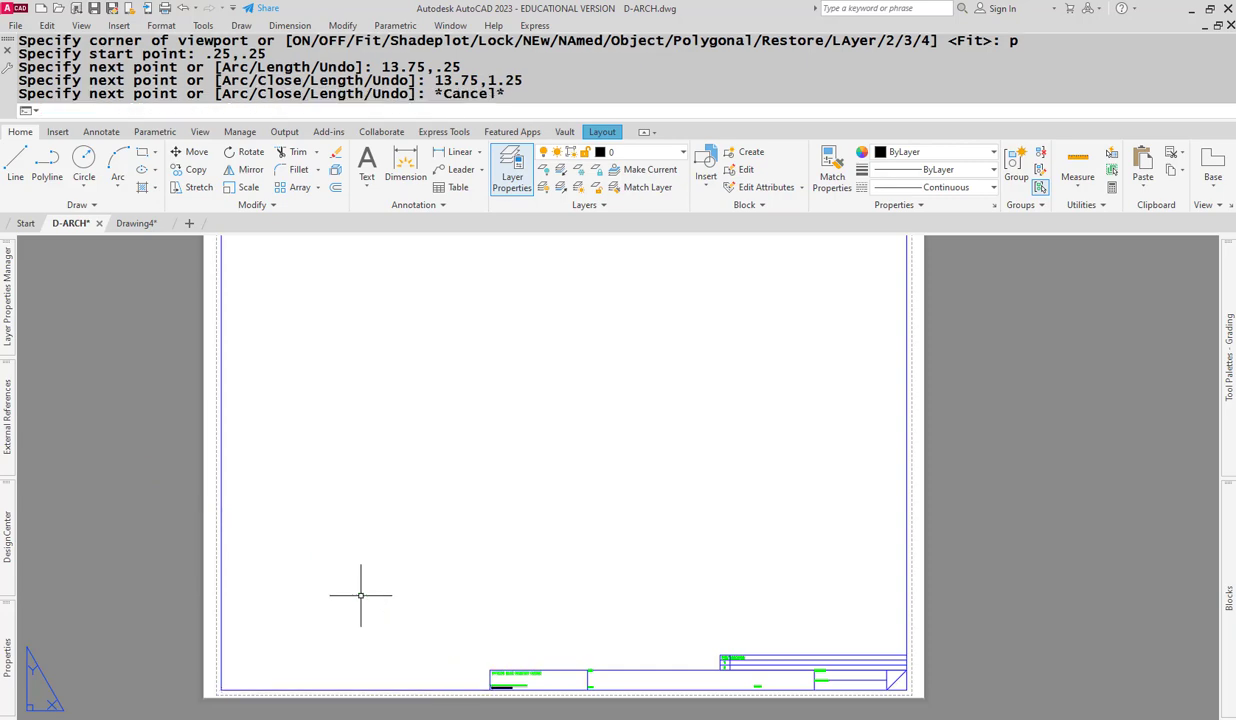
- Undo six times to remove the inserted title block from the layout
type("u")
key("Return")
type("u")
key("Return")
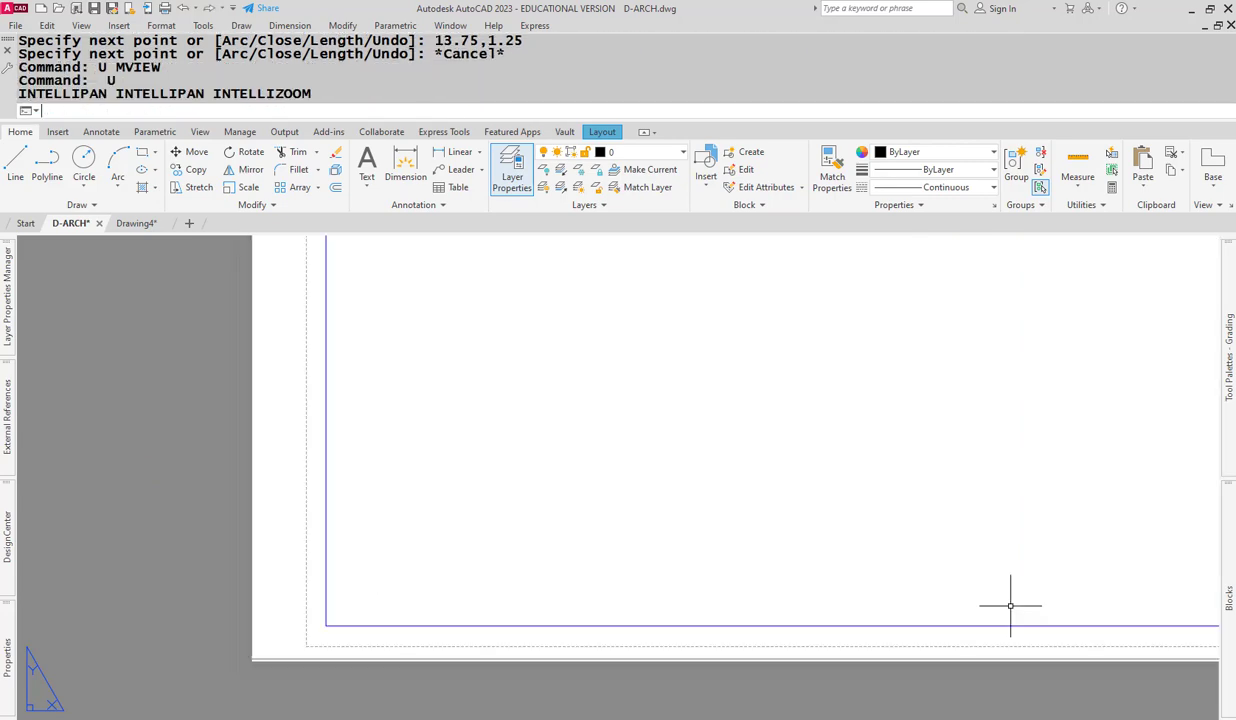
type("u")
key("Return")
type("u")
key("Return")
type("u")
key("Return")
type("u")
key("Return")
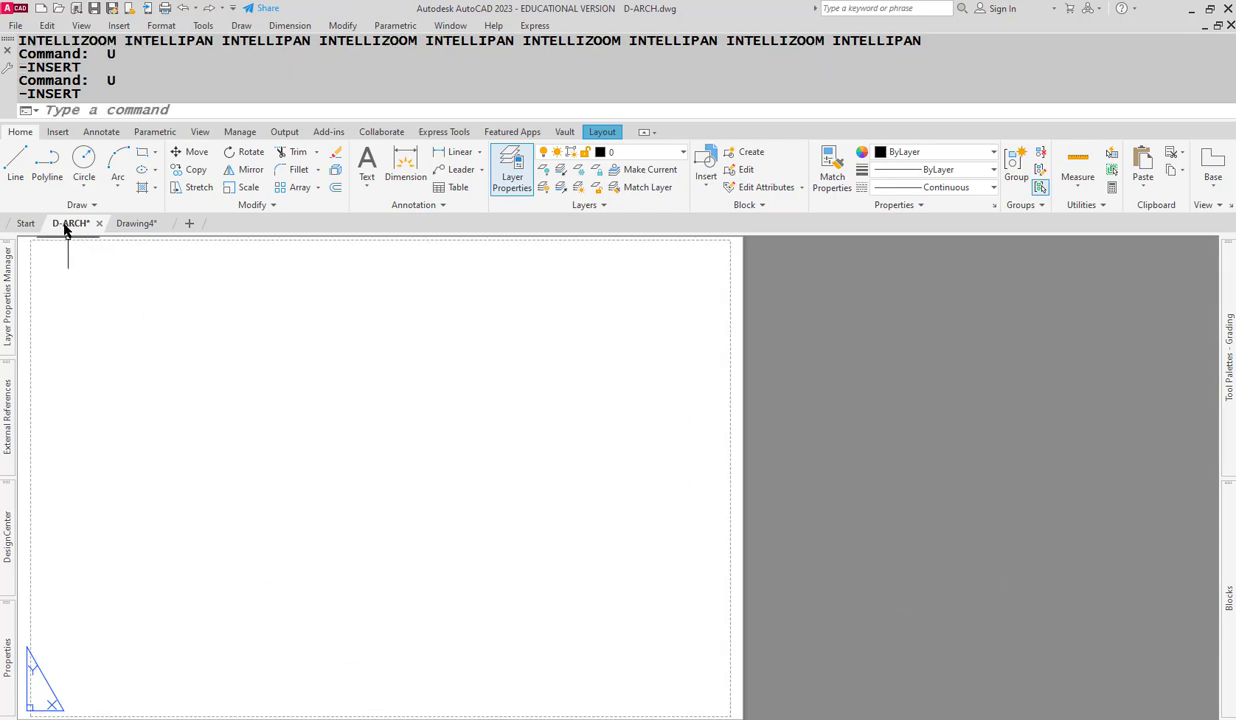
key("Escape")
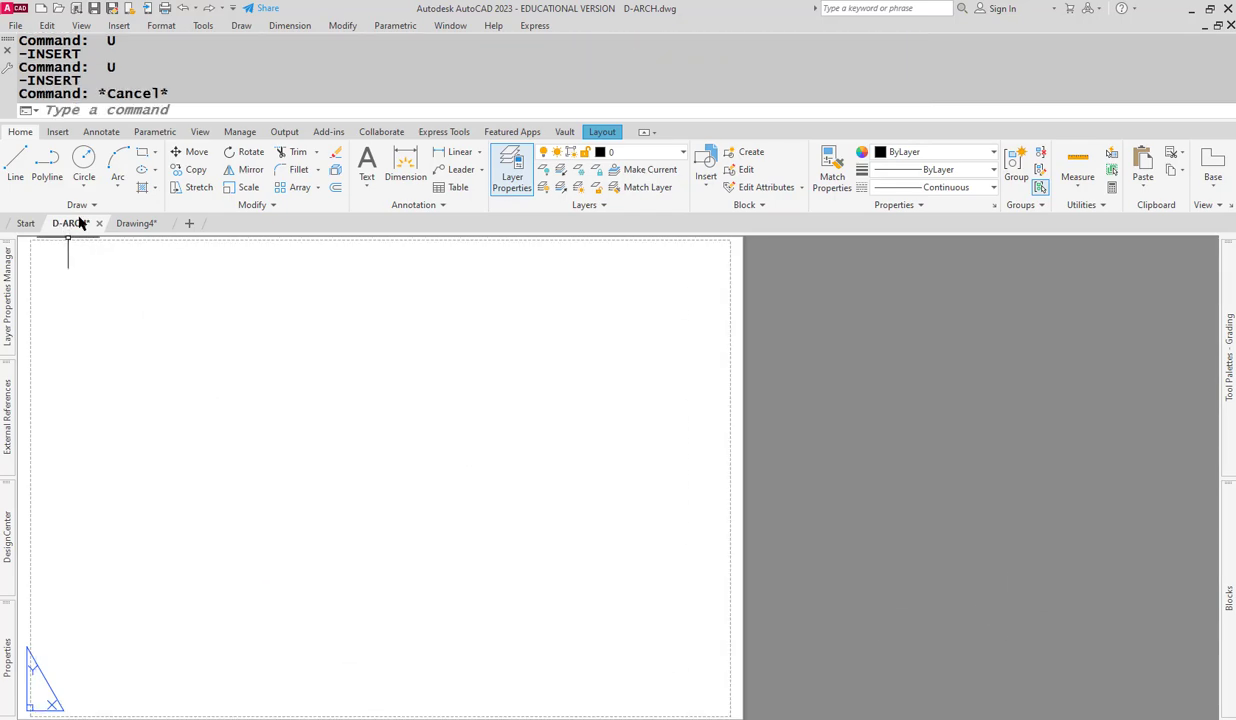
key("Escape")
key("Escape")
key("Escape")
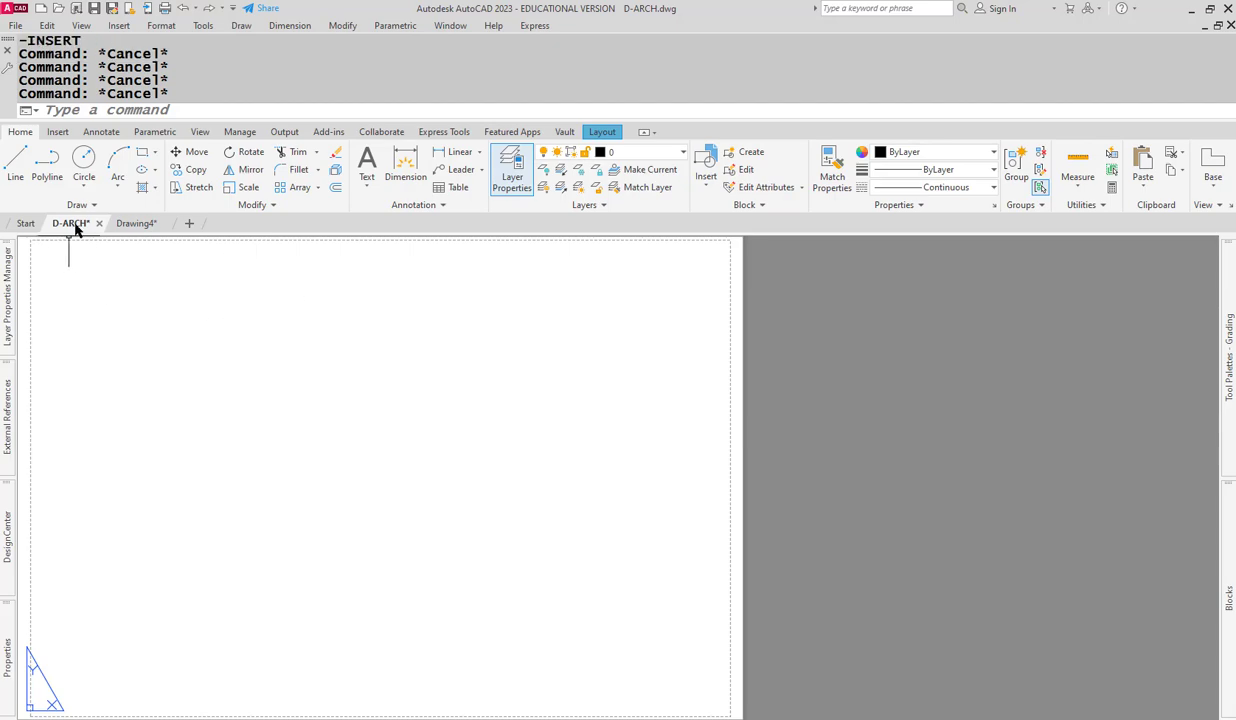
middle_click_drag(532, 348, 832, 388)
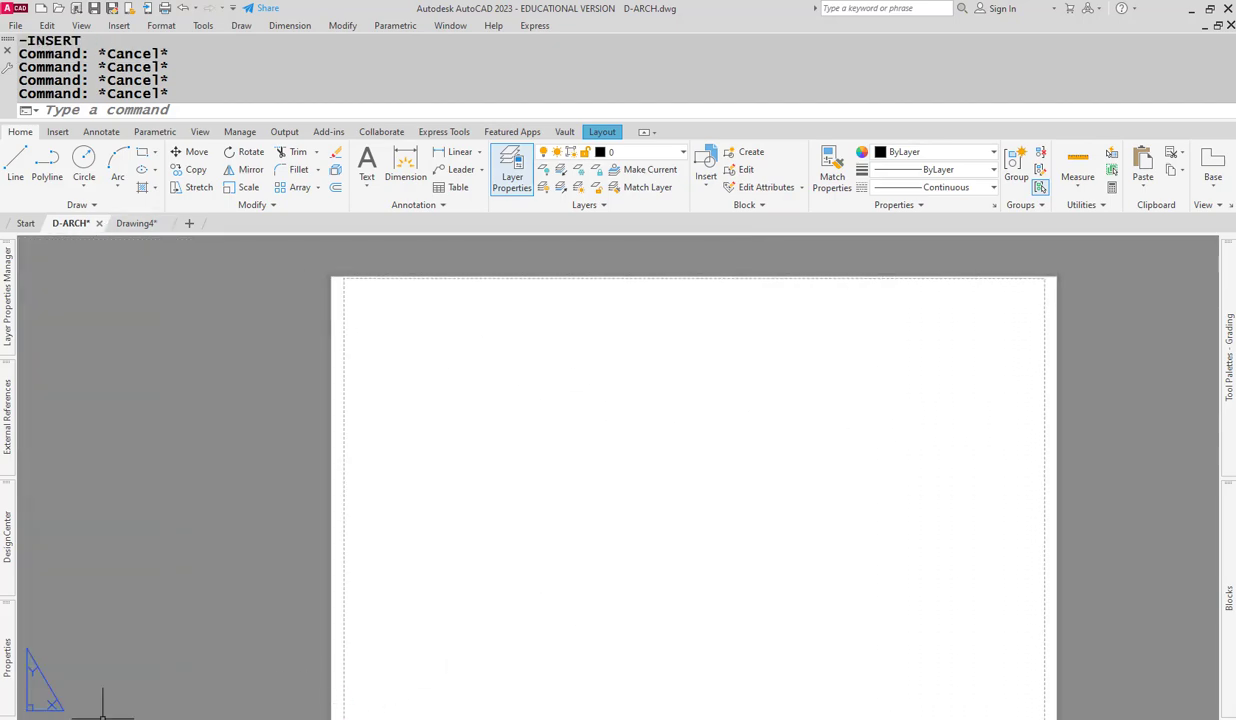
- Switch to model space and resave as D-ARCH.dwg, replacing the existing file
left_click(60, 716)
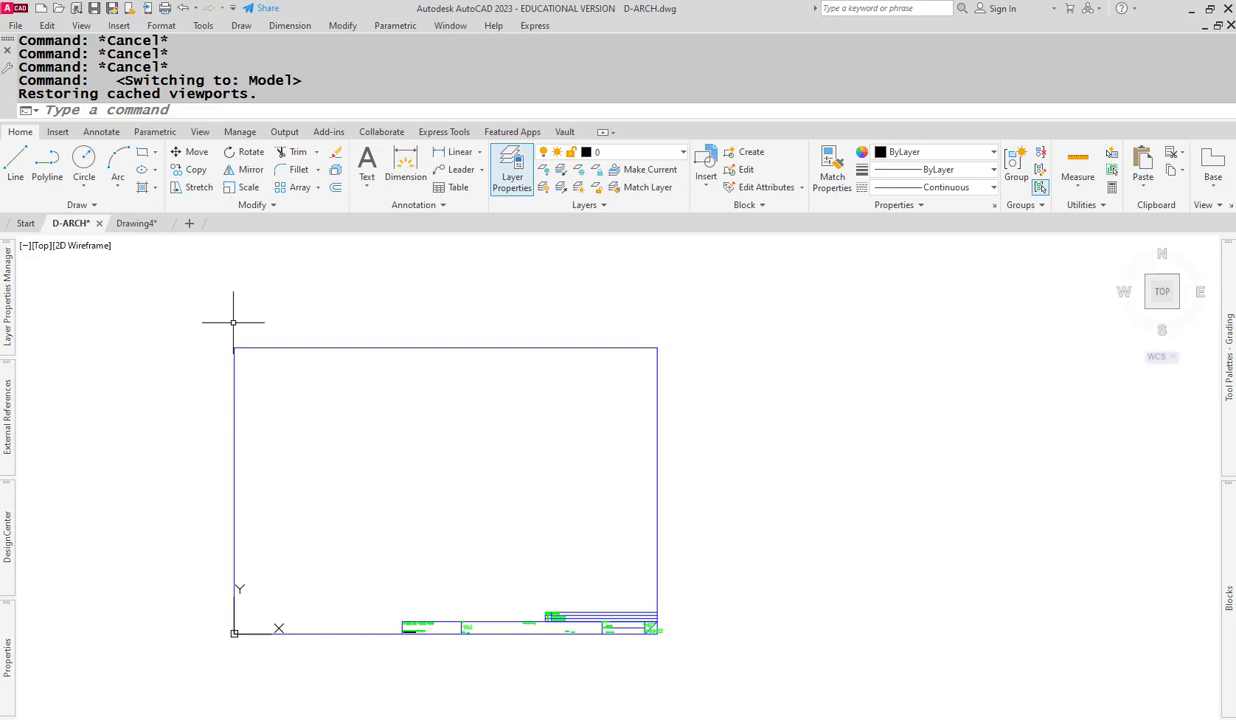
left_click(18, 26)
left_click(45, 248)
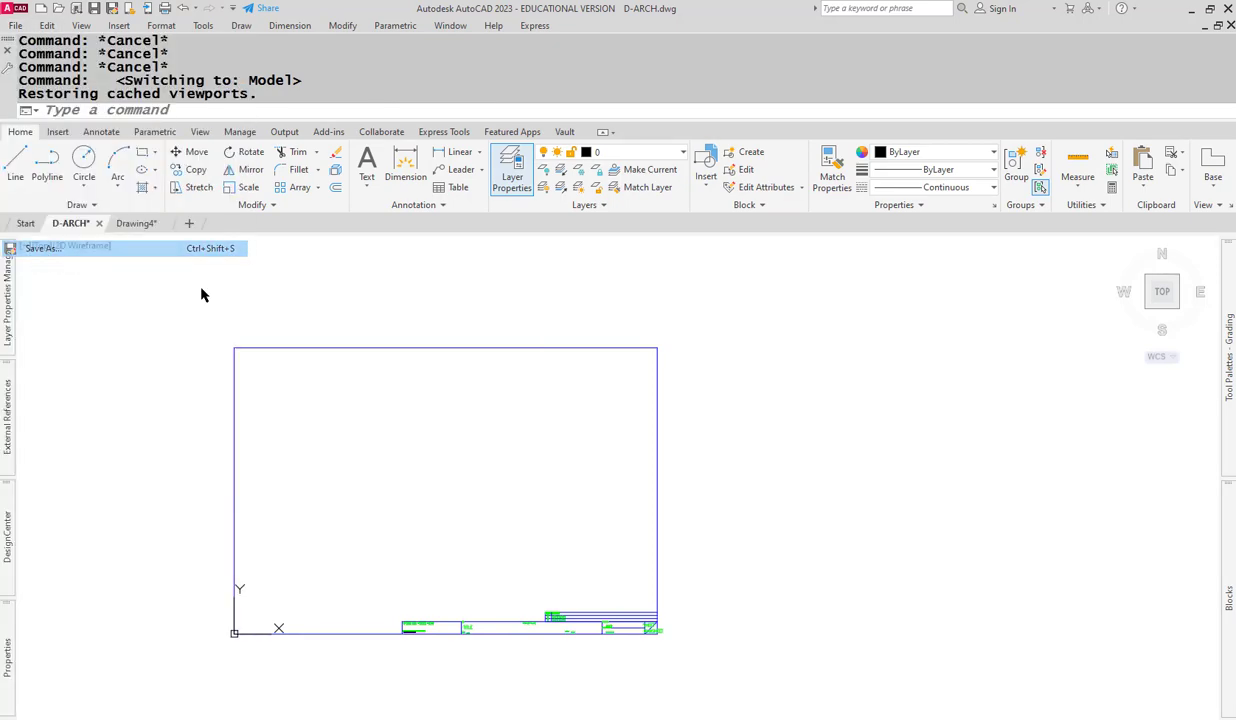
left_click(816, 517)
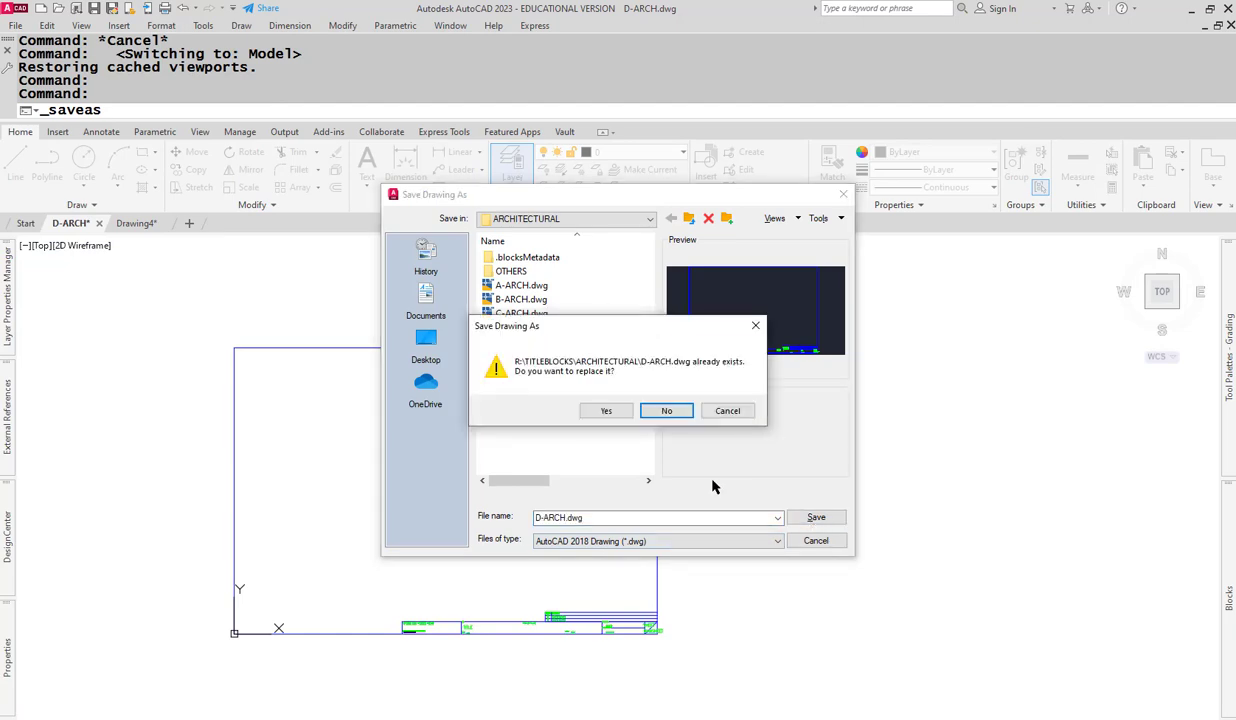
left_click(604, 410)
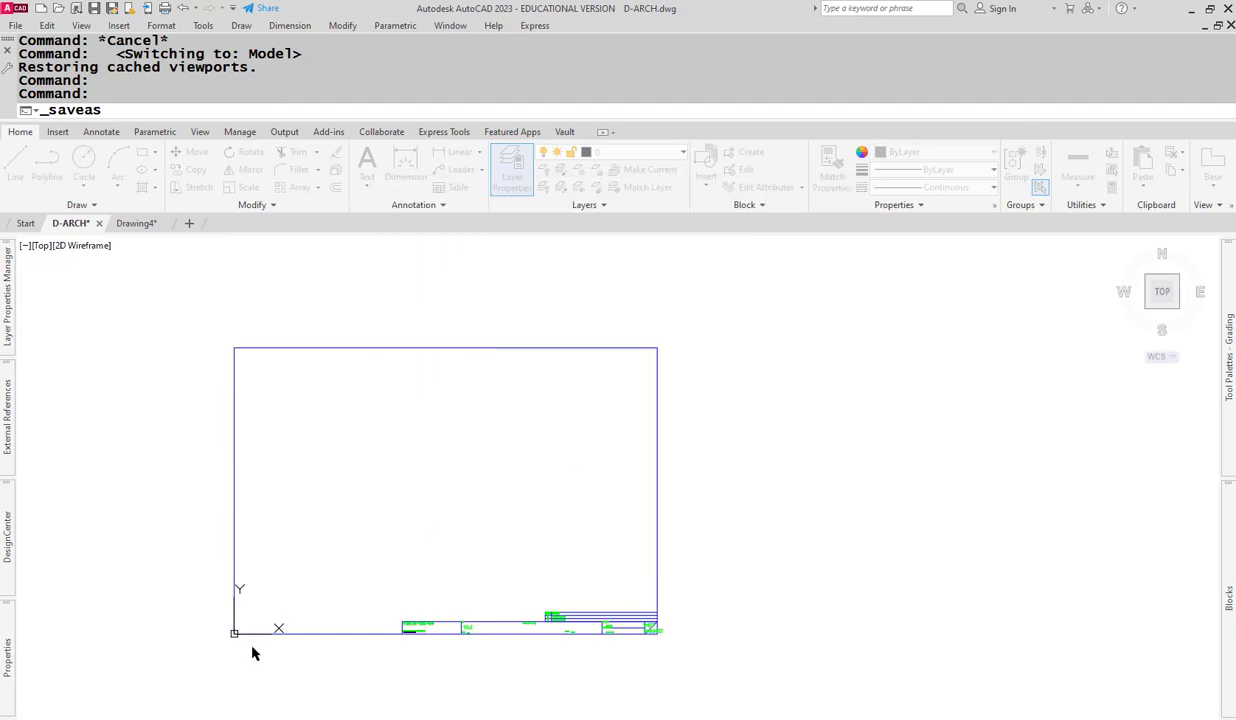
- Switch to Drawing4, cancelling an accidental BEDIT start
left_click(146, 222)
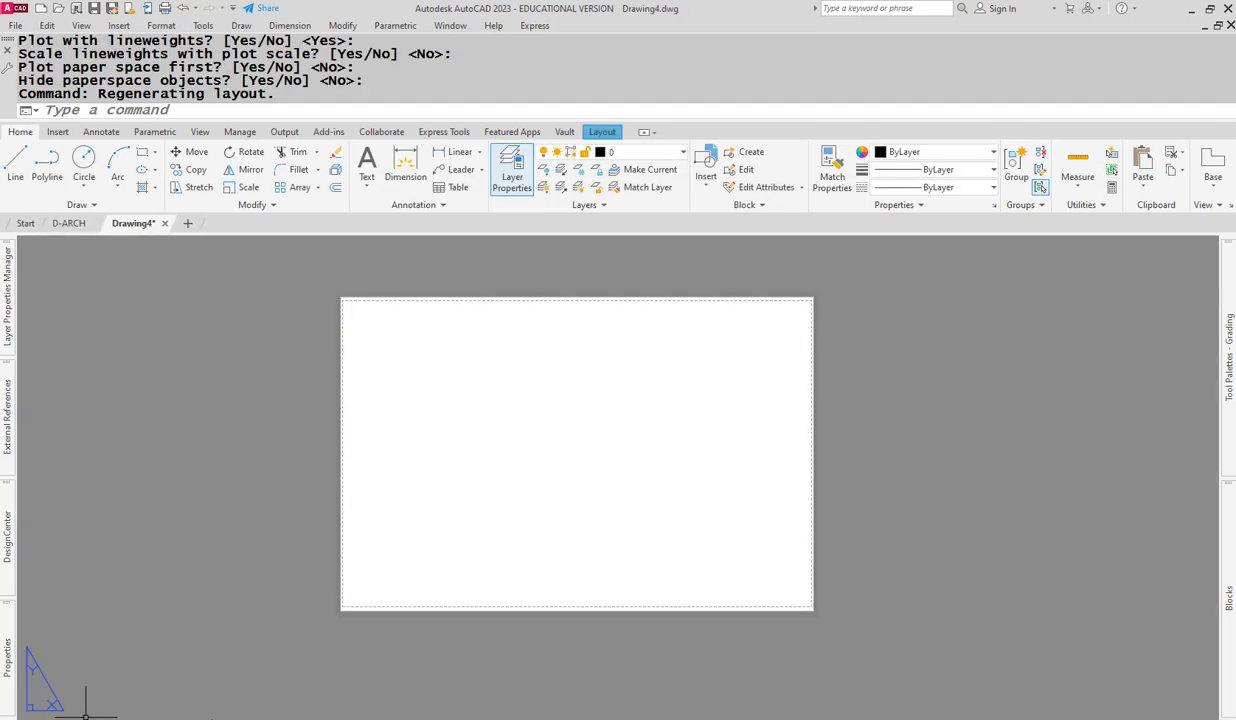
type("be")
key("Return")
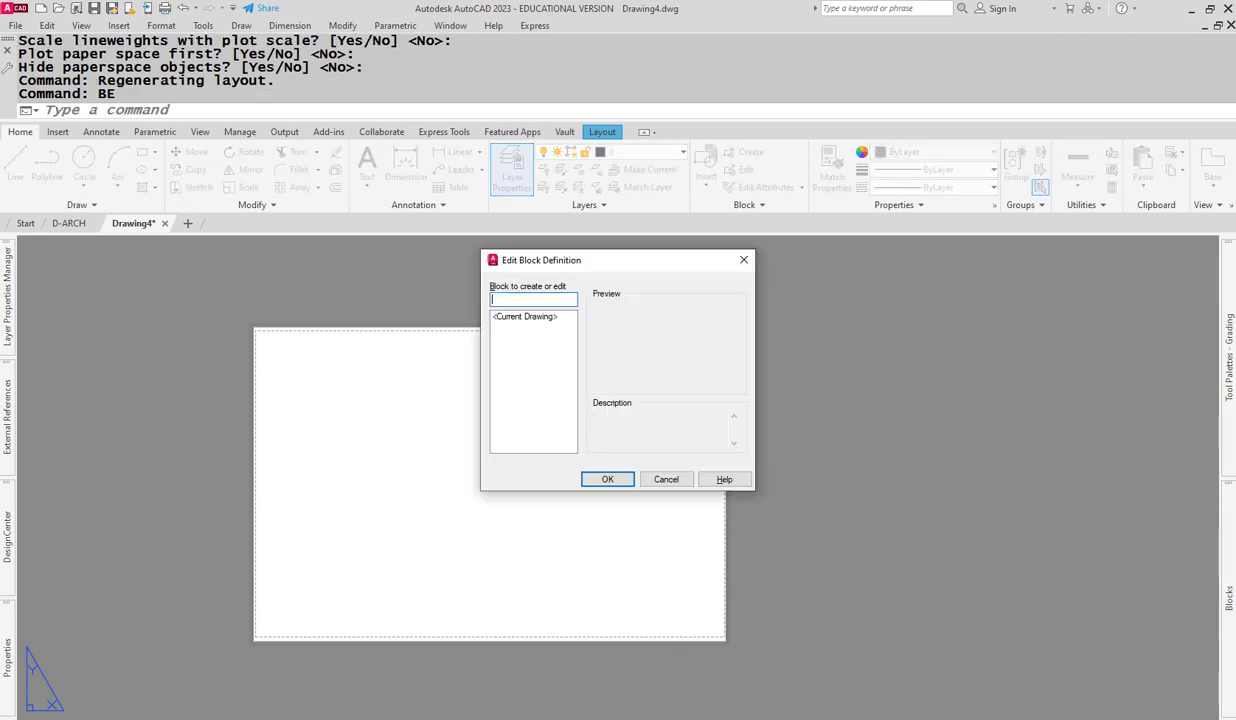
key("Escape")
- Run -INSERT and prefix D-ARCH.dwg with r:\titleblocks\architectural, correcting the typo
type("-in")
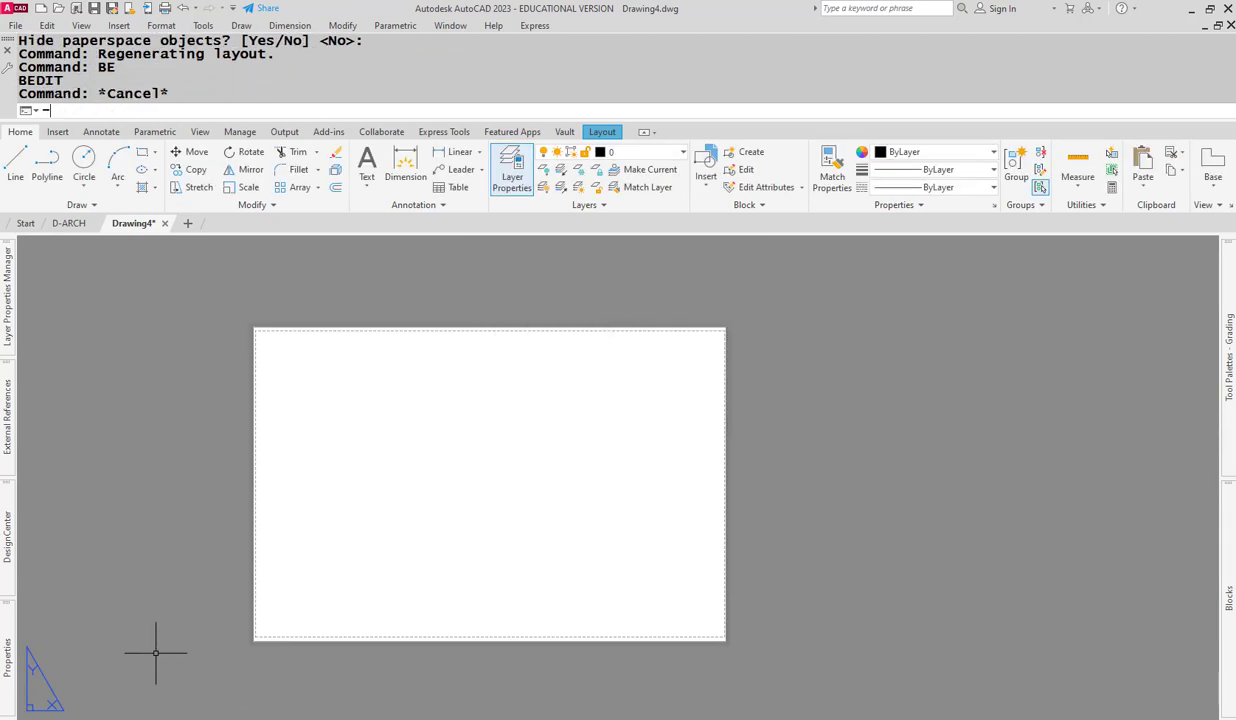
key("Return")
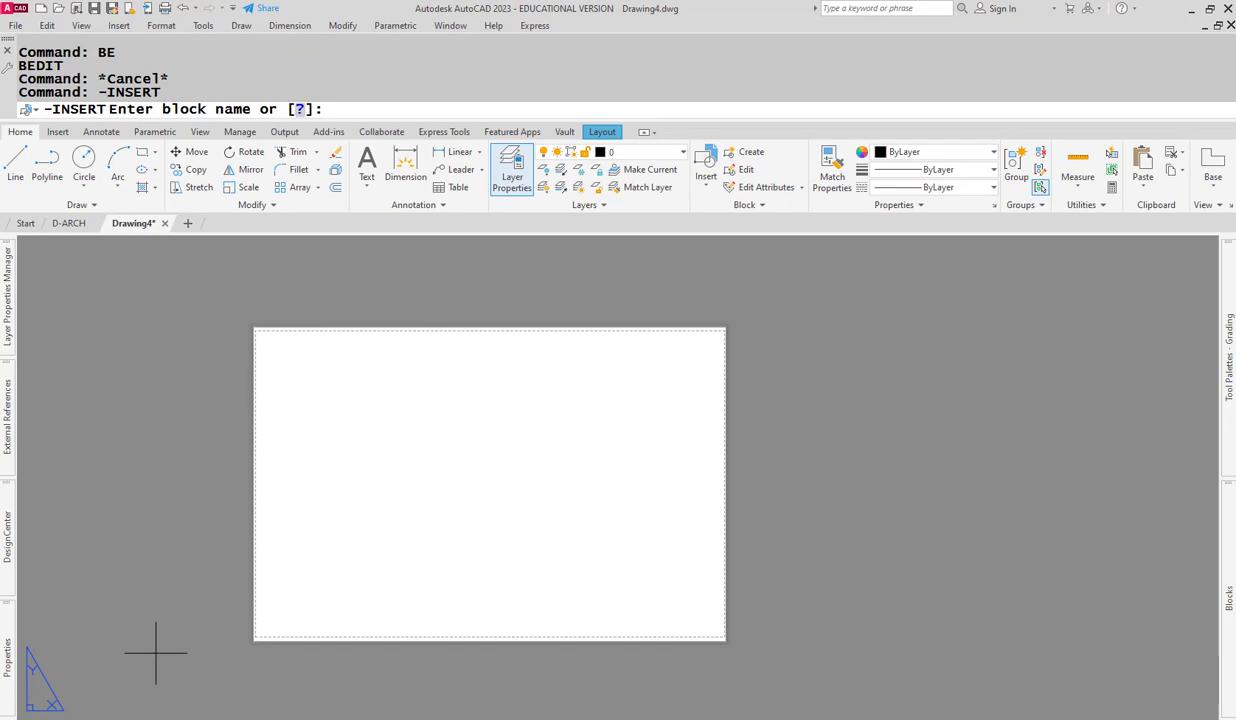
type("D-ARCH.dwg")
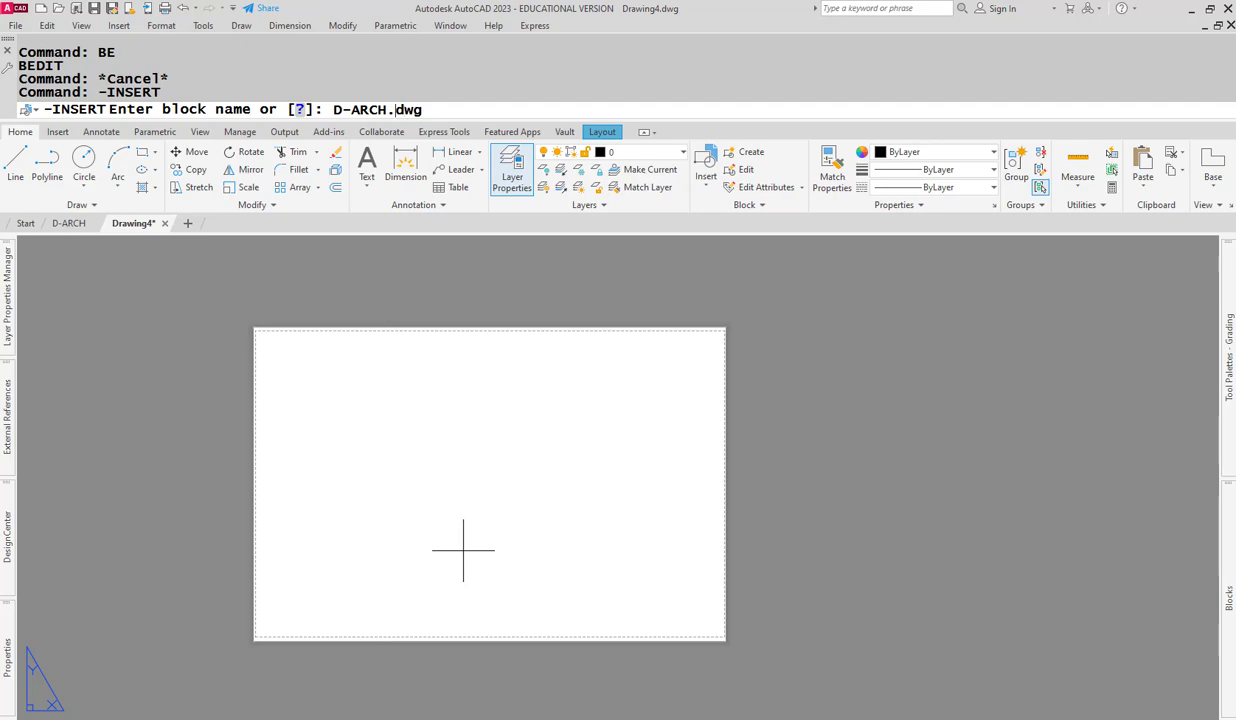
type("r:")
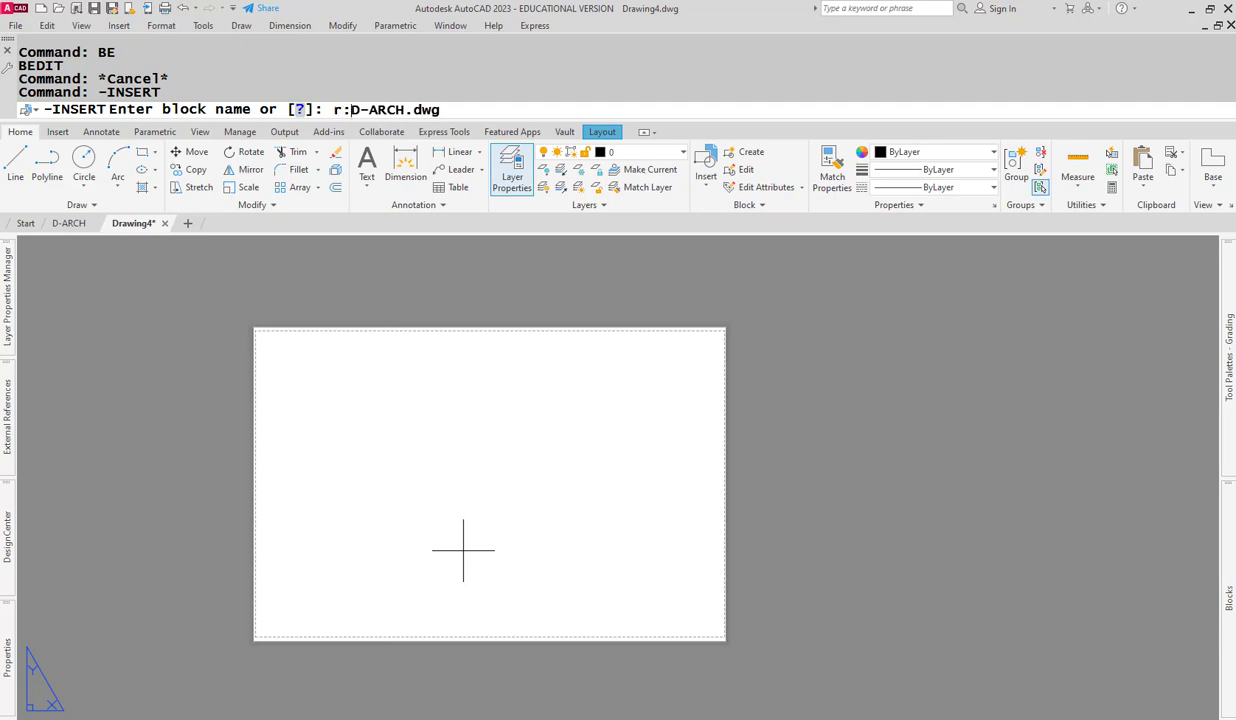
type("\\")
type("titlebloc")
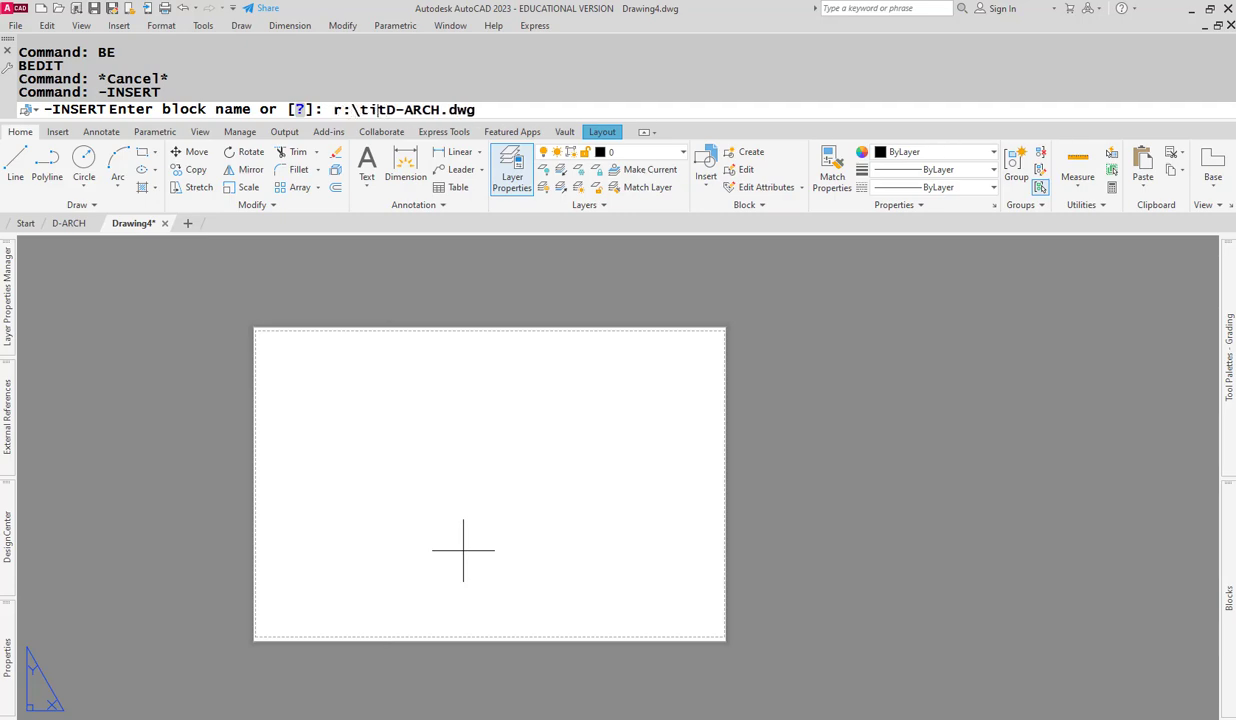
type("ks\\")
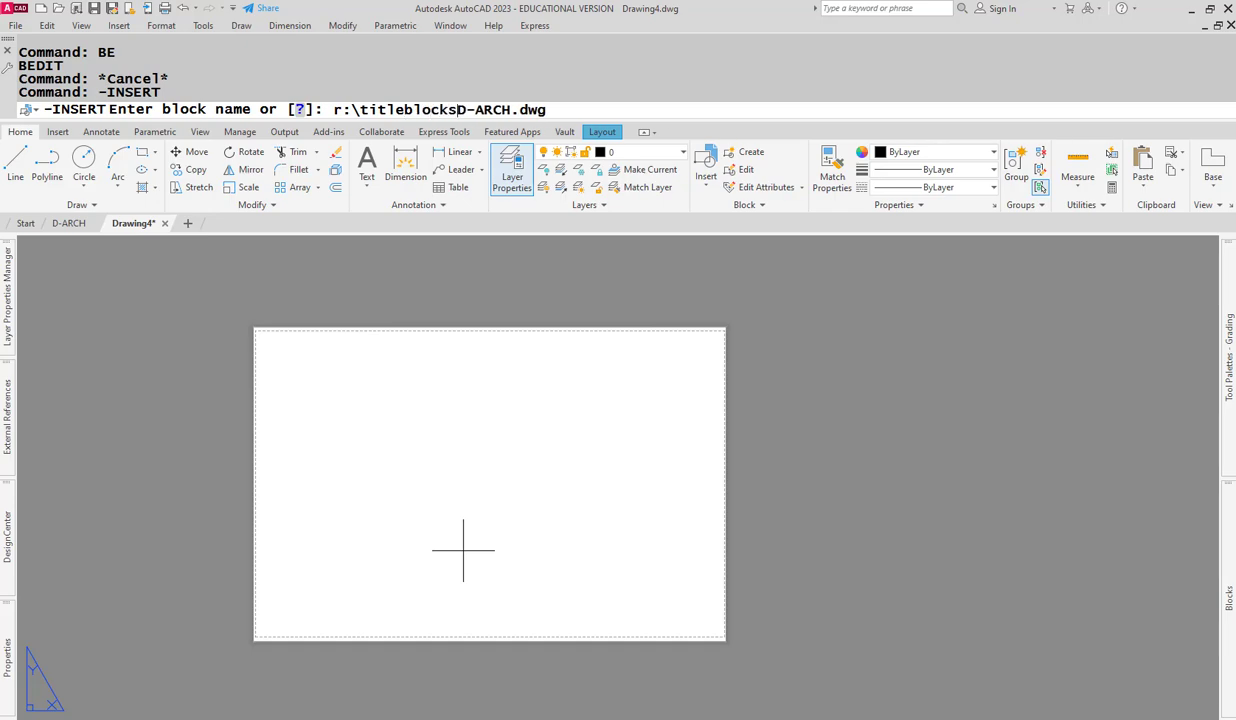
type("architectgur")
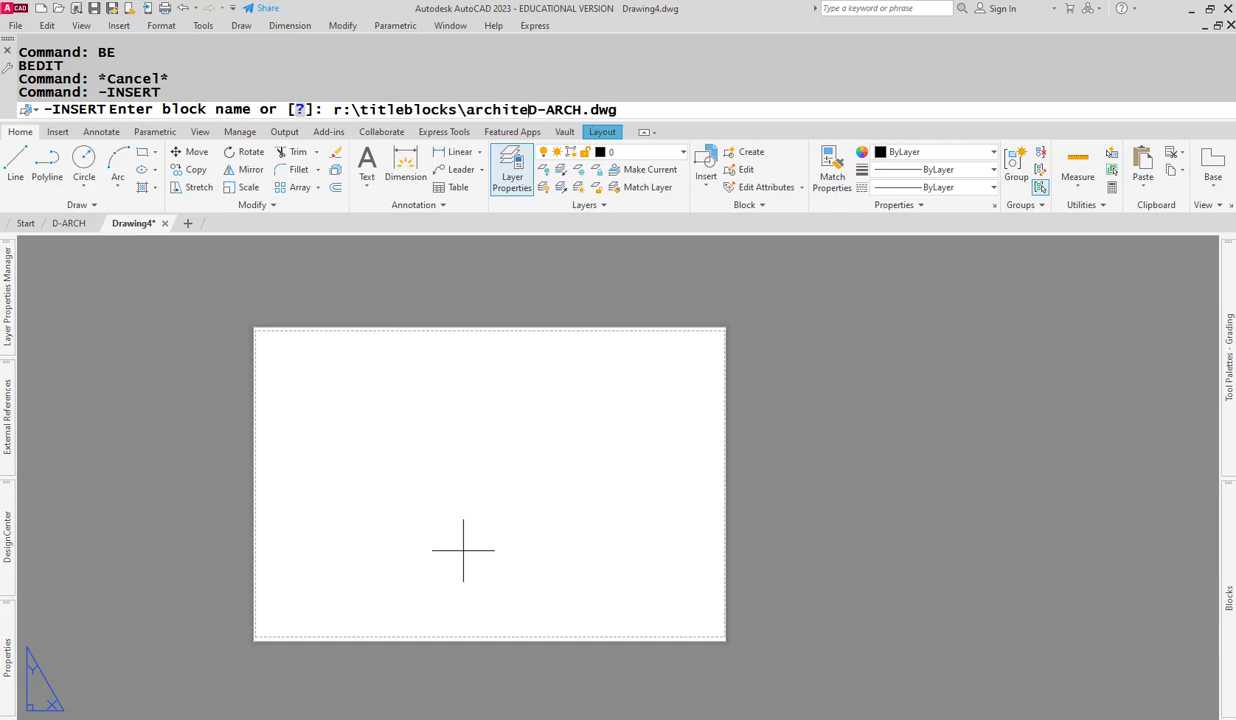
key("BackSpace")
key("BackSpace")
key("BackSpace")
type("ure")
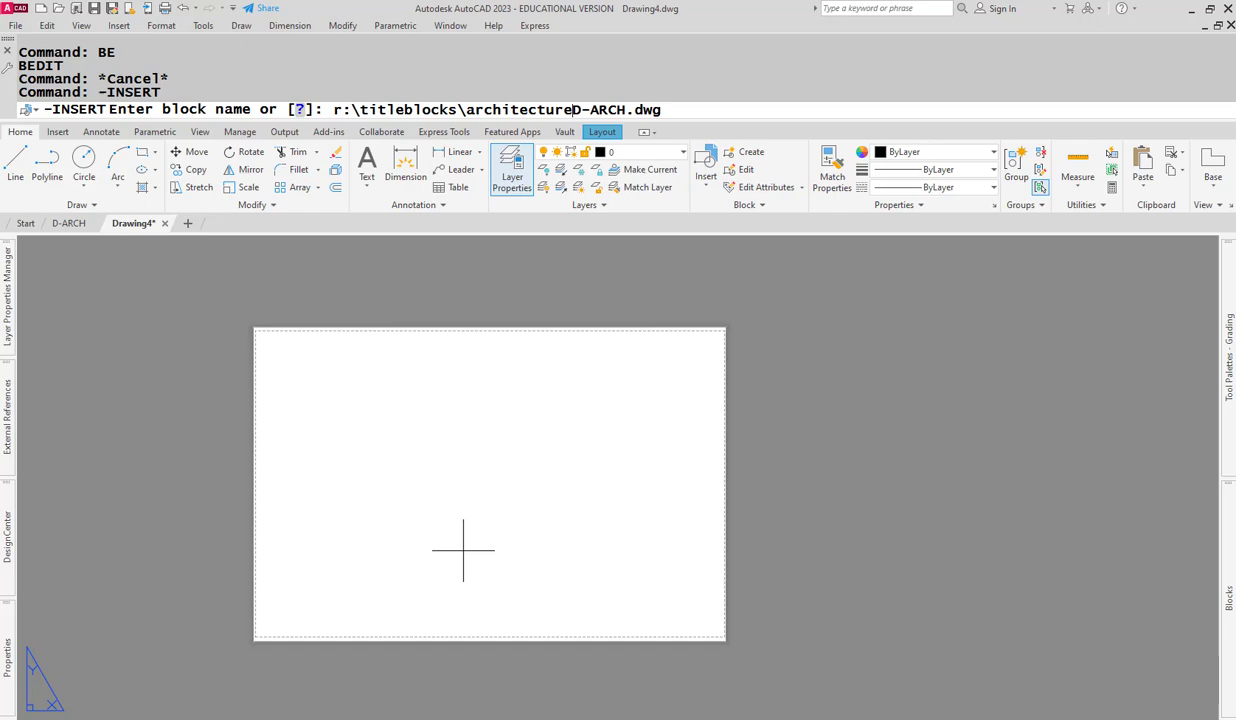
key("BackSpace")
type("al")
key("BackSpace")
key("BackSpace")
type("e")
key("BackSpace")
type("al")
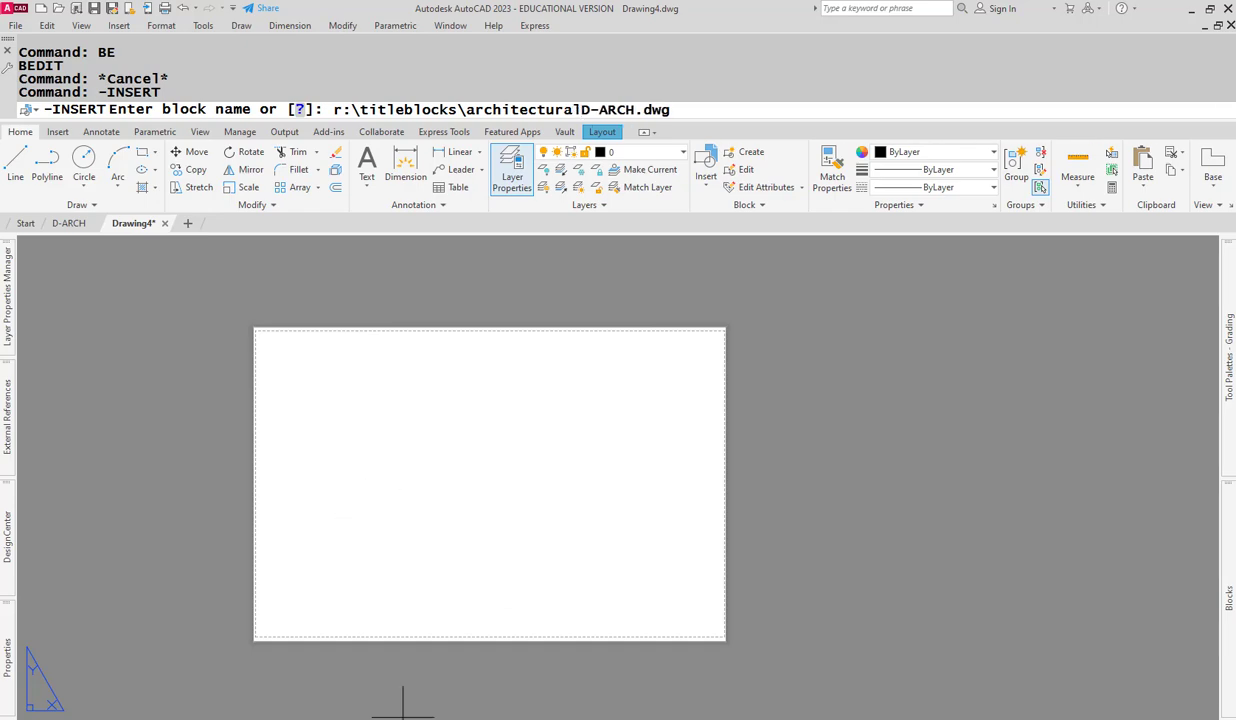
mouse_move(403, 712)
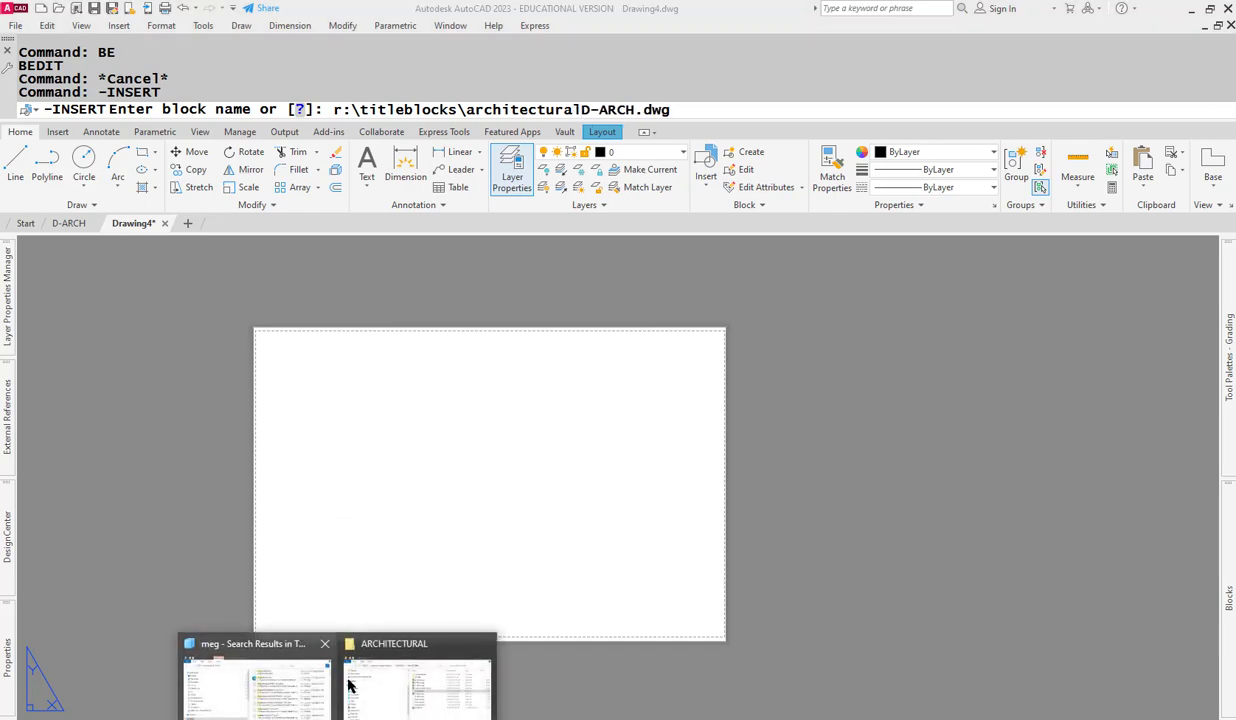
left_click(404, 652)
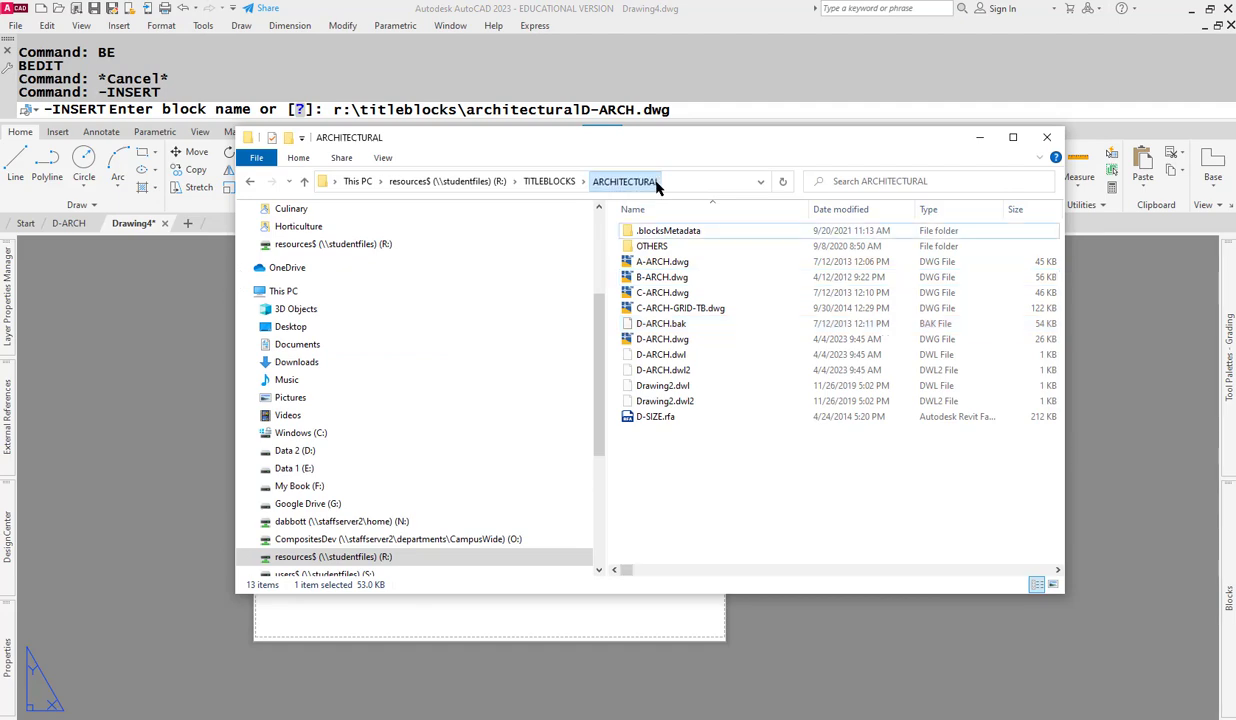
left_click(694, 181)
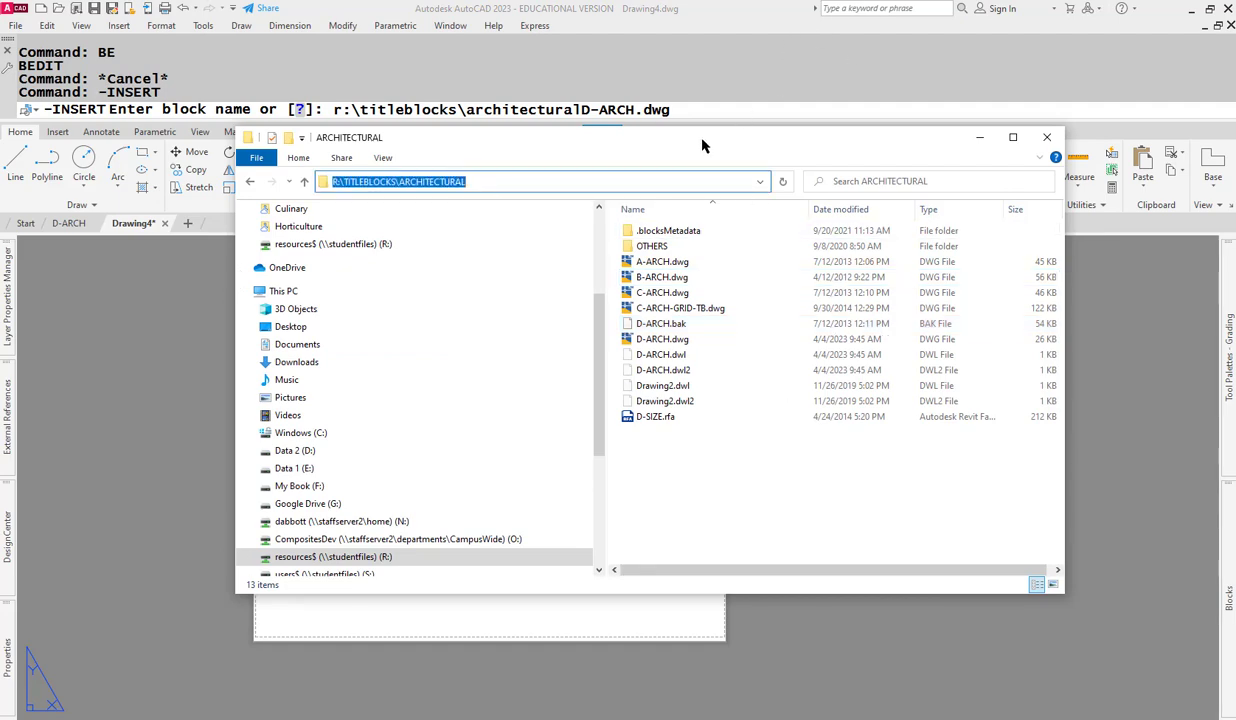
left_click(685, 100)
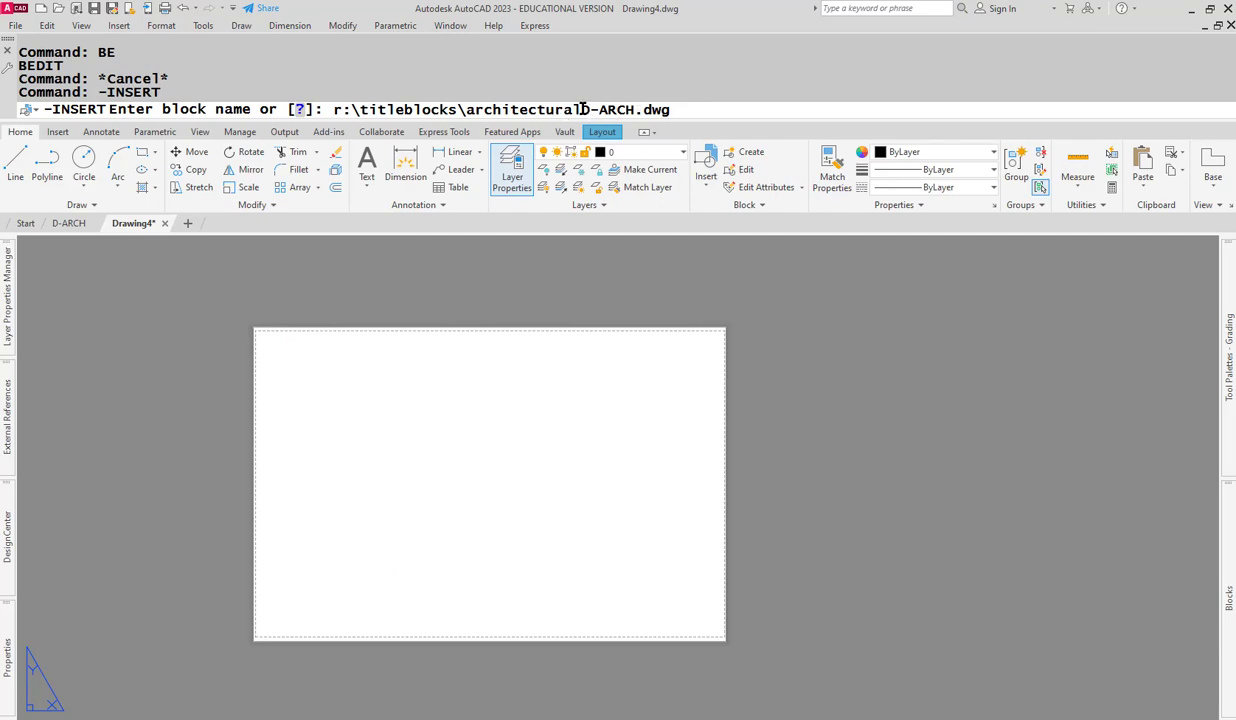
- Replace the block path with R:\TITLEBLOCKS\ARCHITECTURAL\ and submit D-ARCH.dwg
left_click_drag(580, 109, 333, 115)
type("R:\\TITLEBLOCKS\\ARCHITECTURAL")
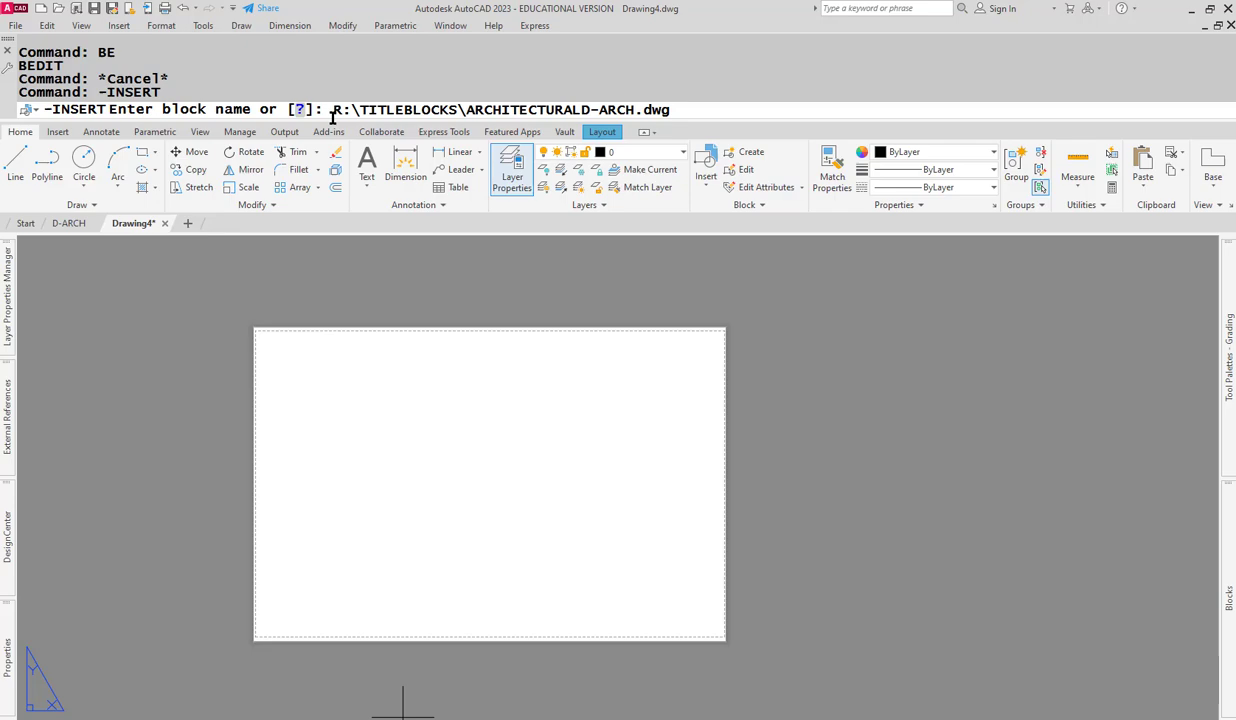
type("\\")
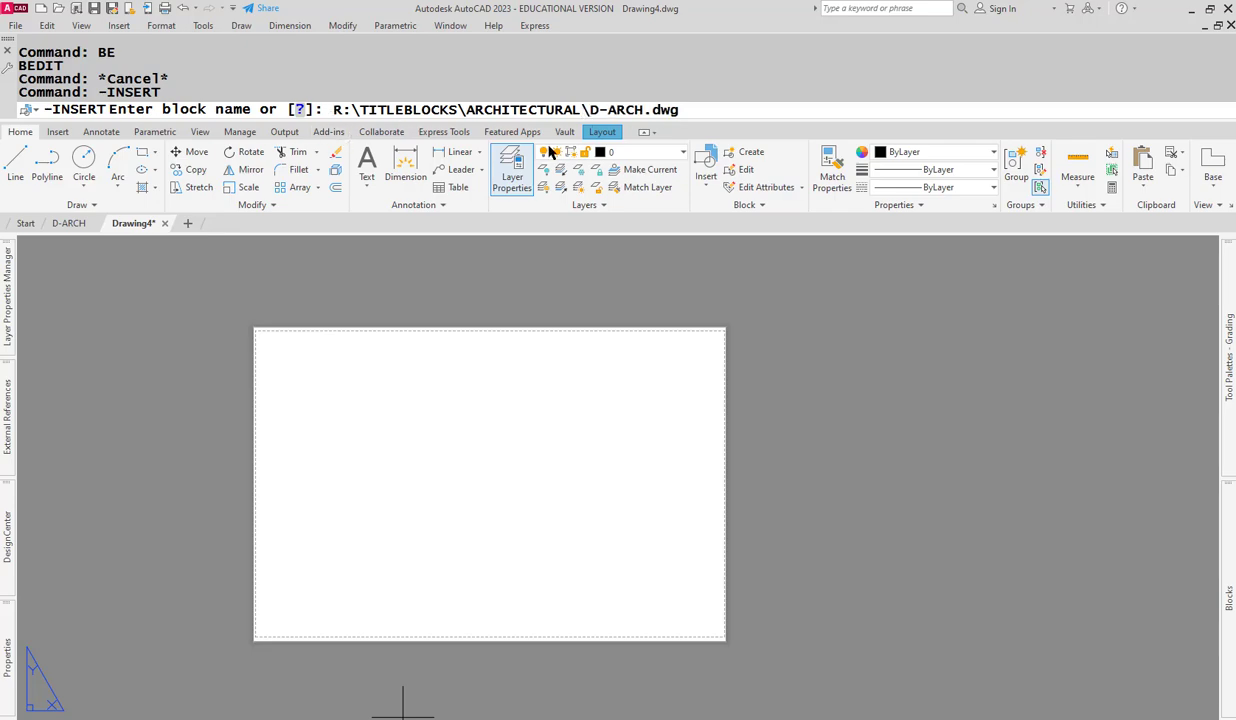
left_click(697, 109)
key("Return")
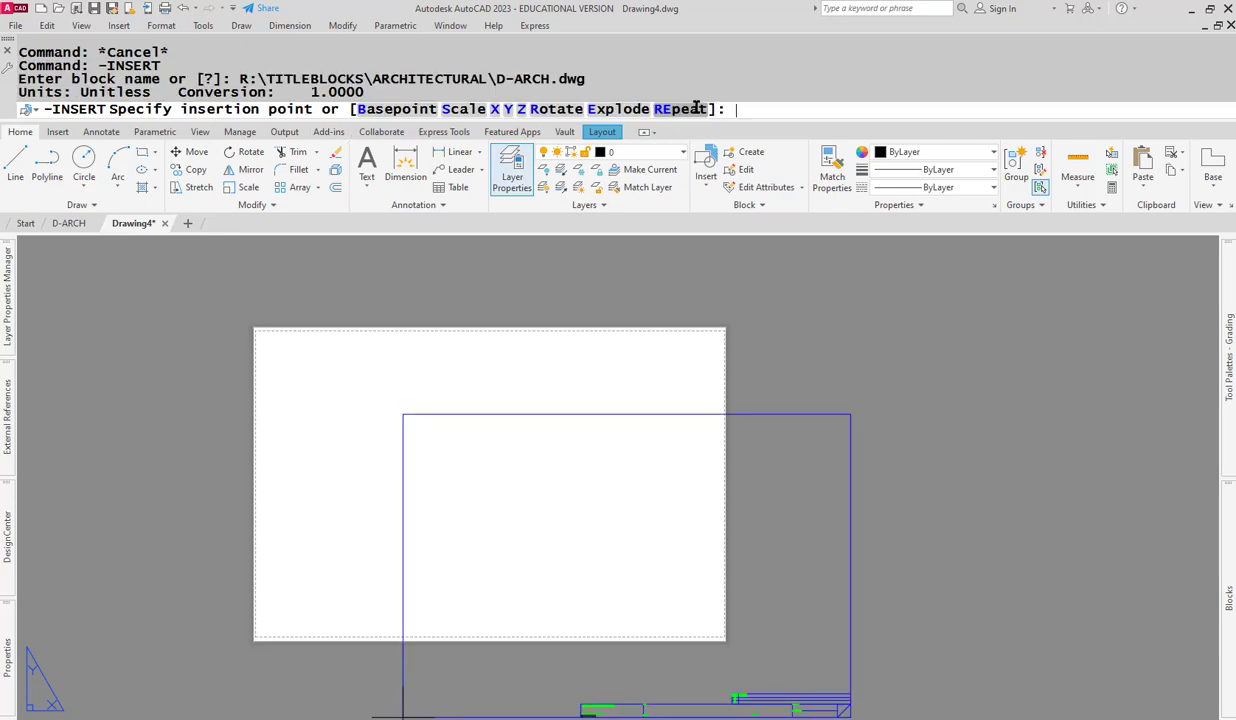
- Place the title block at 0,0 with default scale and rotation, attributes left blank
type("0,0")
key("Return")
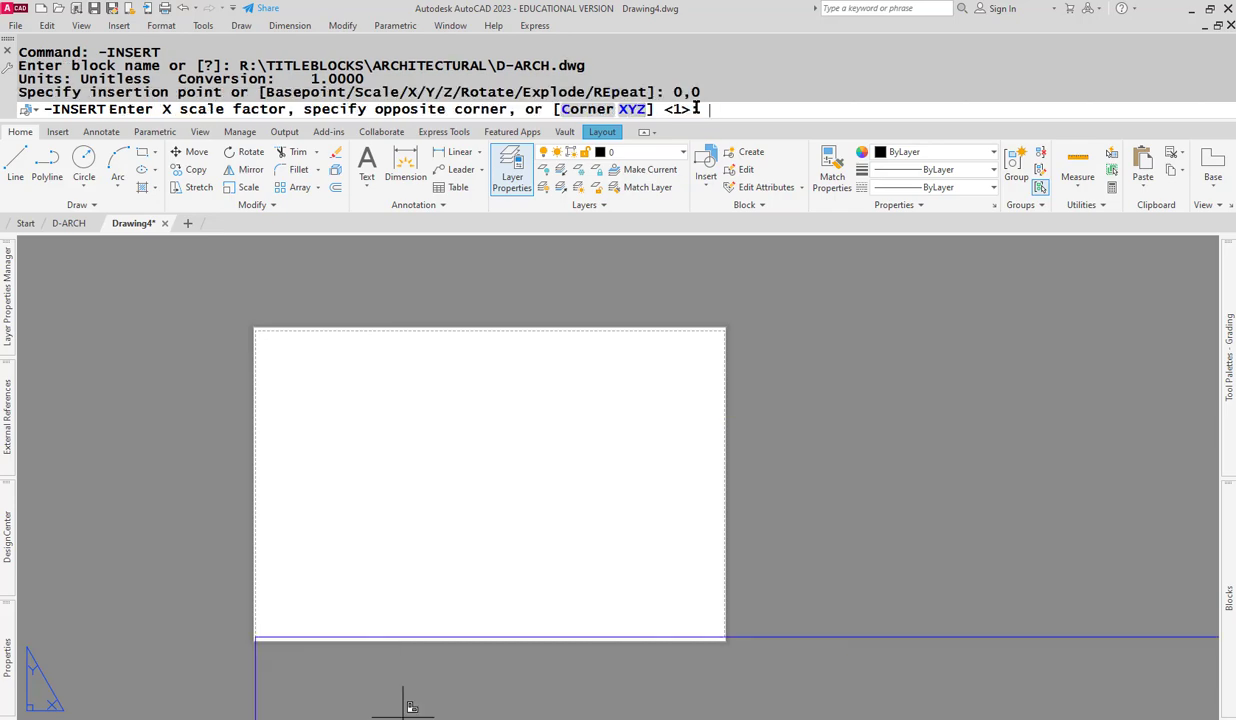
key("Return")
key("Return")
key("Return")
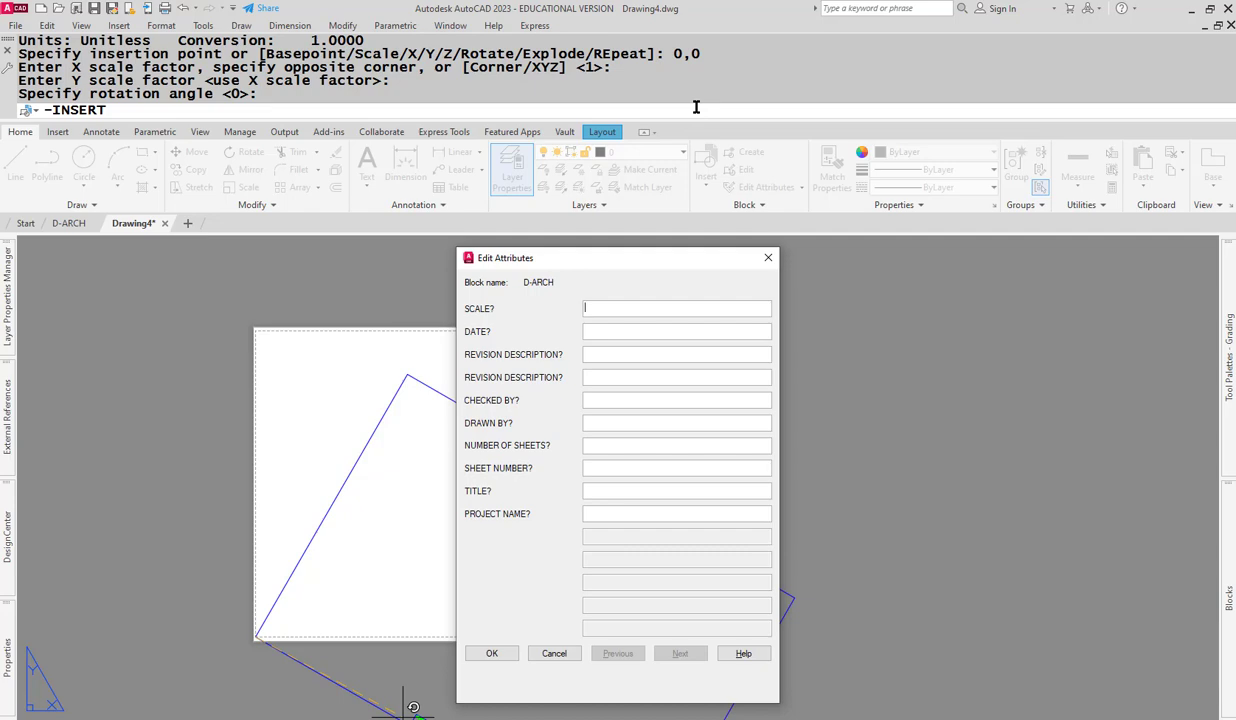
left_click(554, 655)
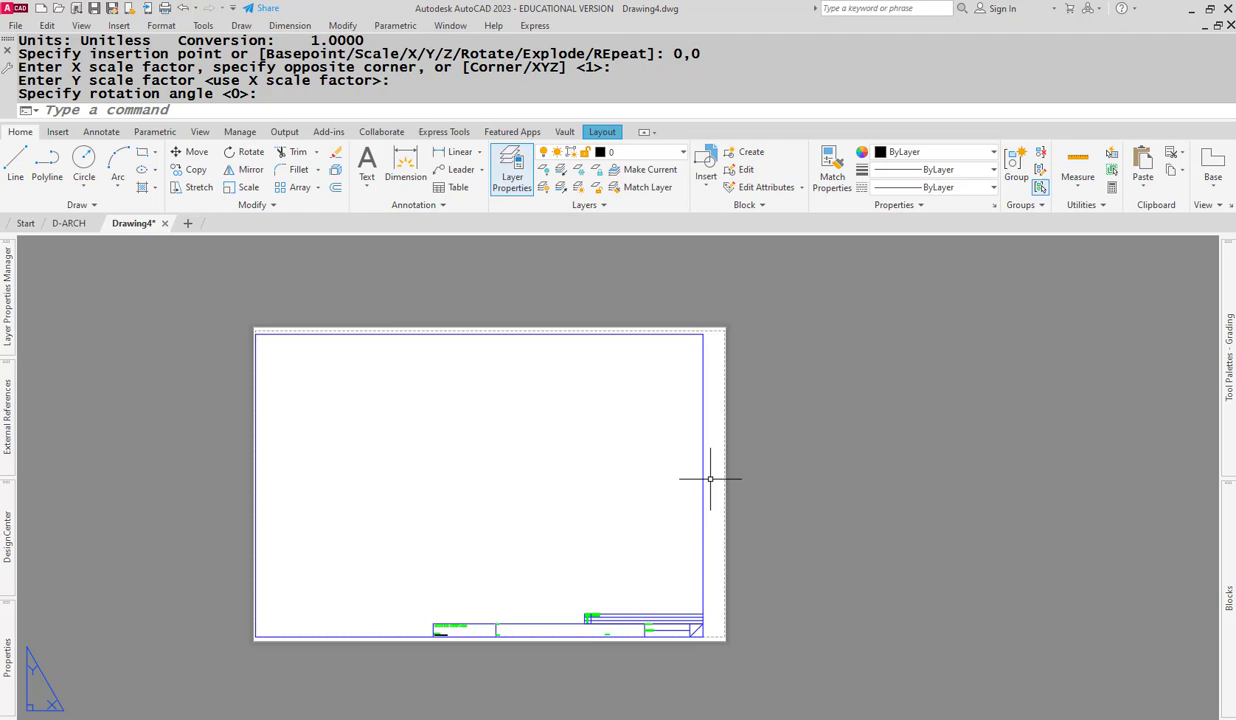
- Start a polygonal MVIEW viewport at 0,0 with corners 13.5,0 and 13.5,1
type("MV")
key("Return")
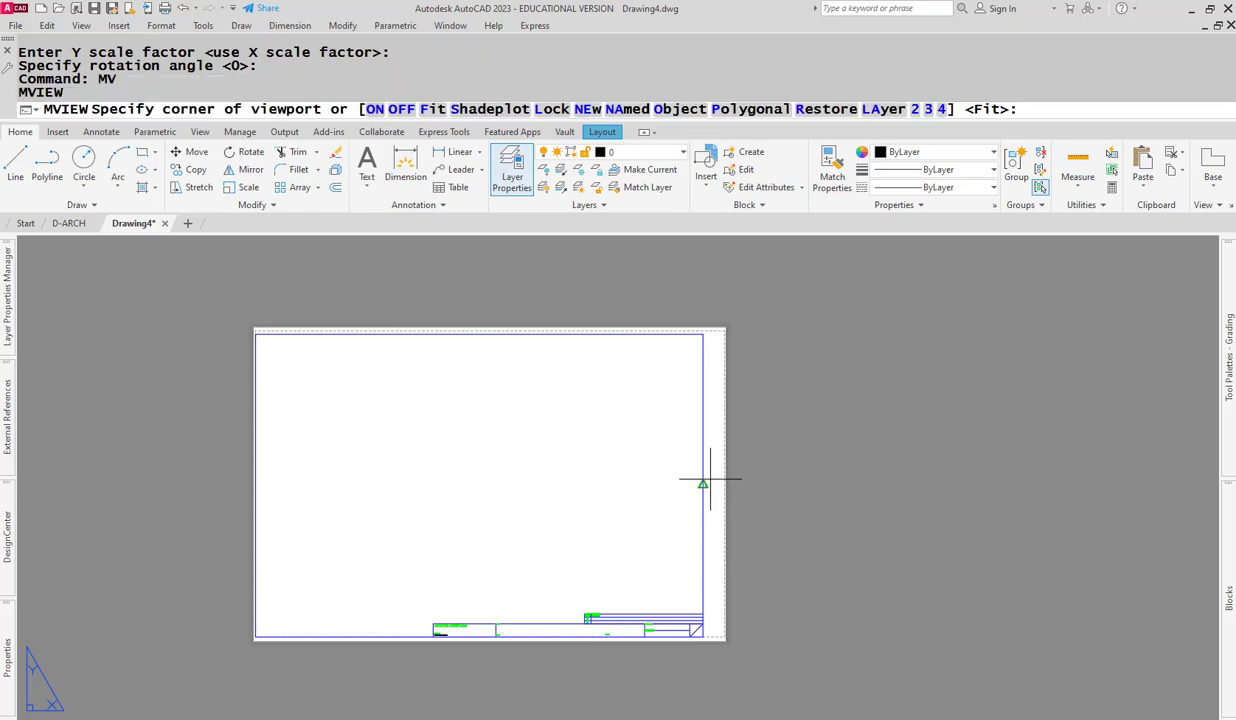
type("p")
key("Return")
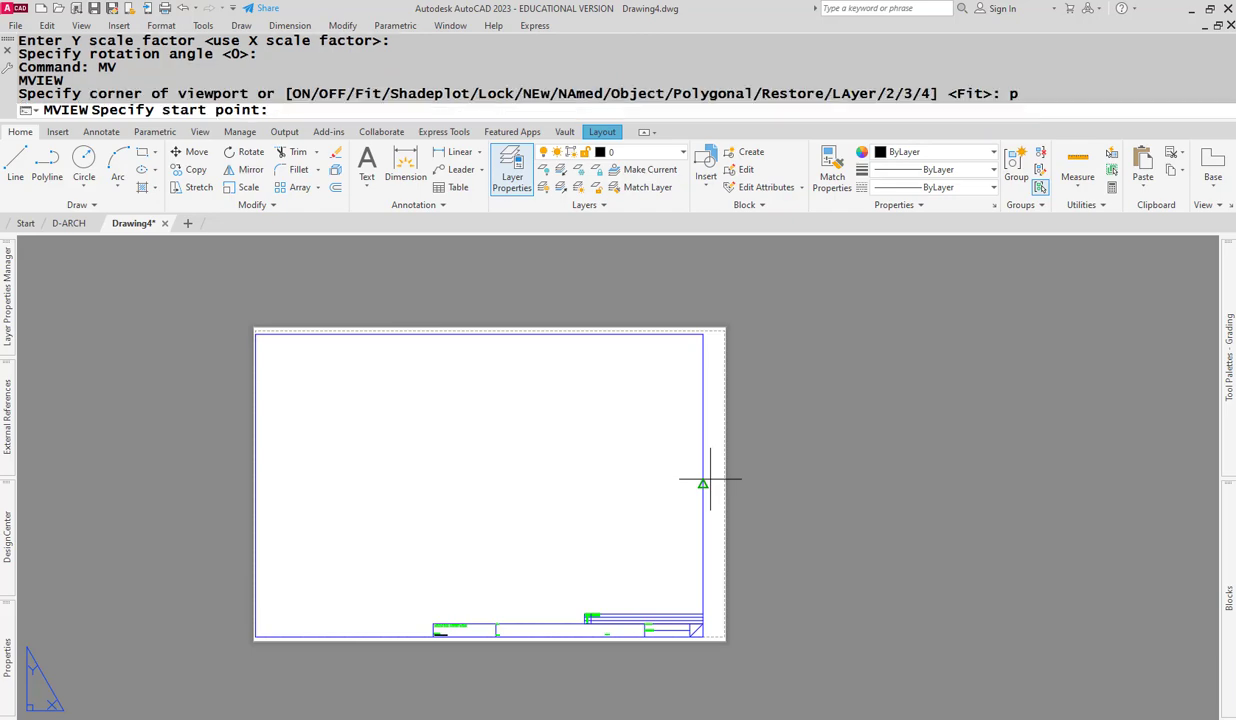
type("0,0")
key("Return")
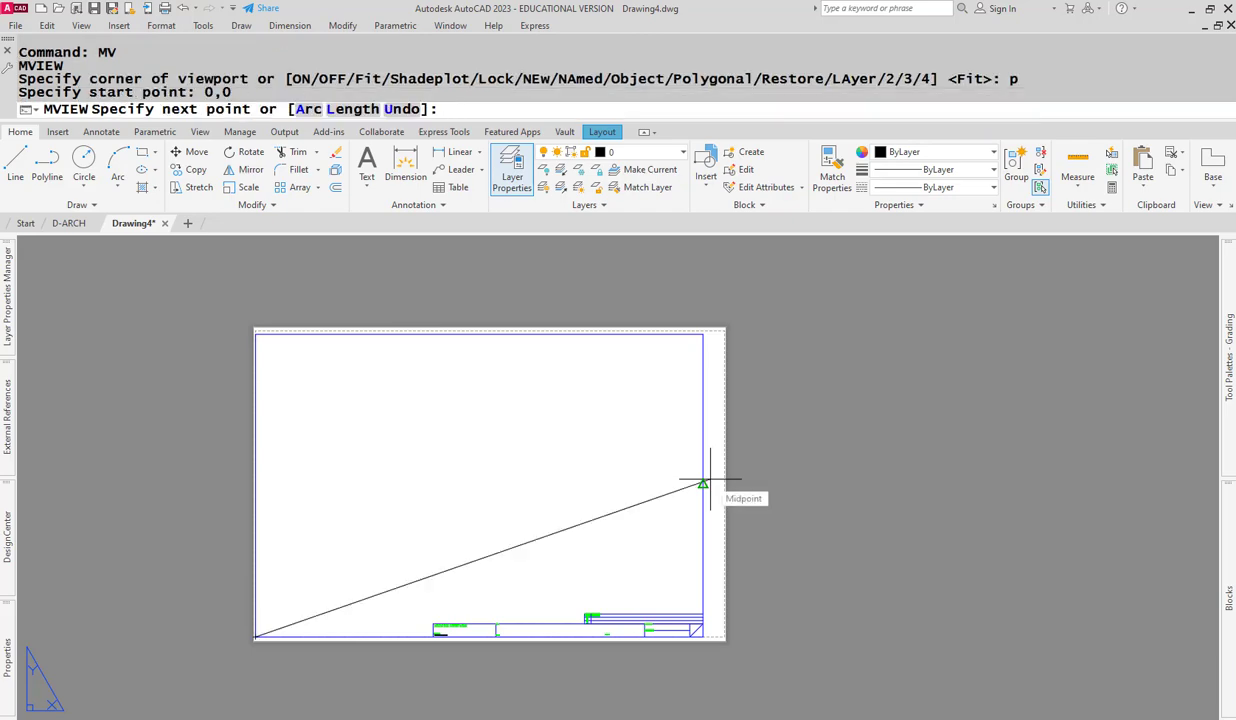
type("13.5,")
key("Return")
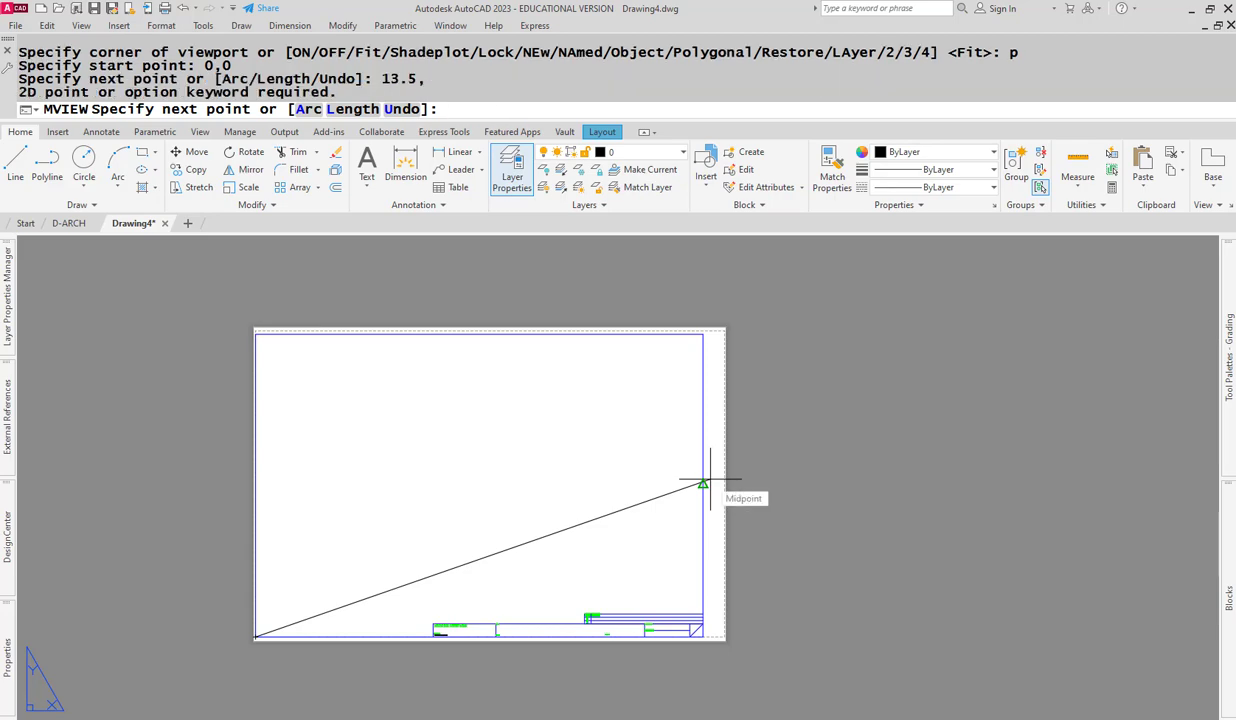
type("13.5,0")
key("Return")
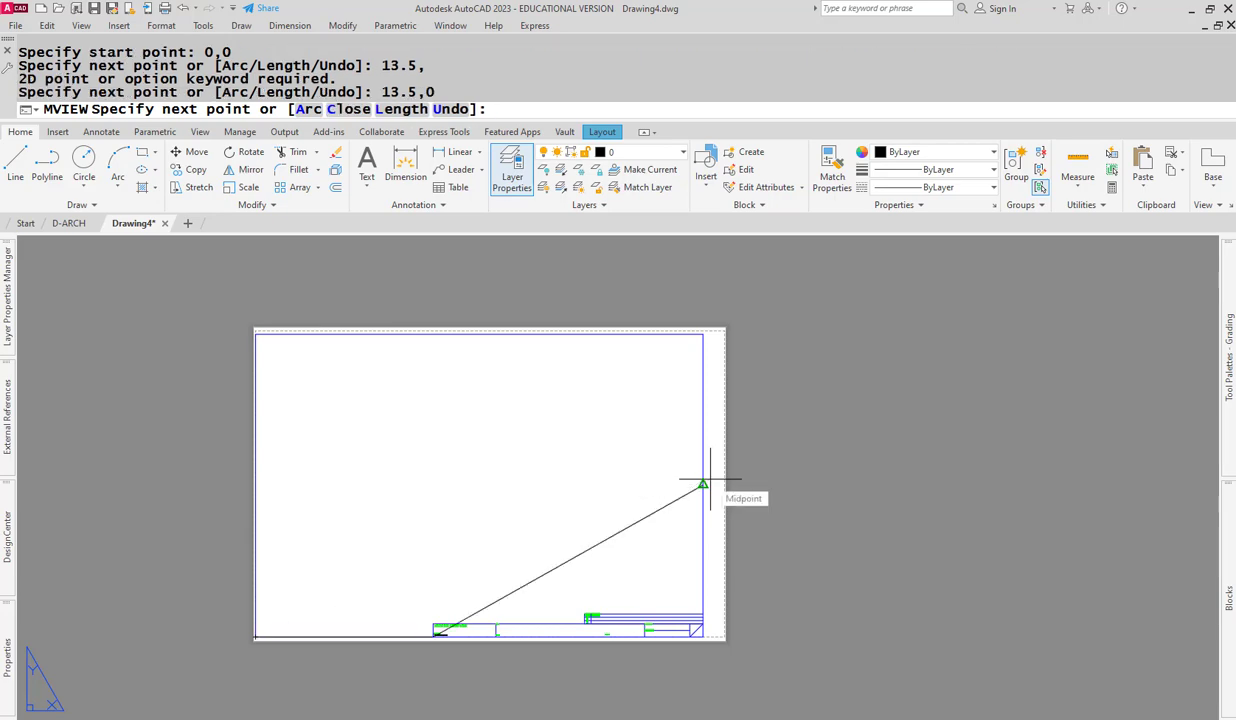
type("13.5")
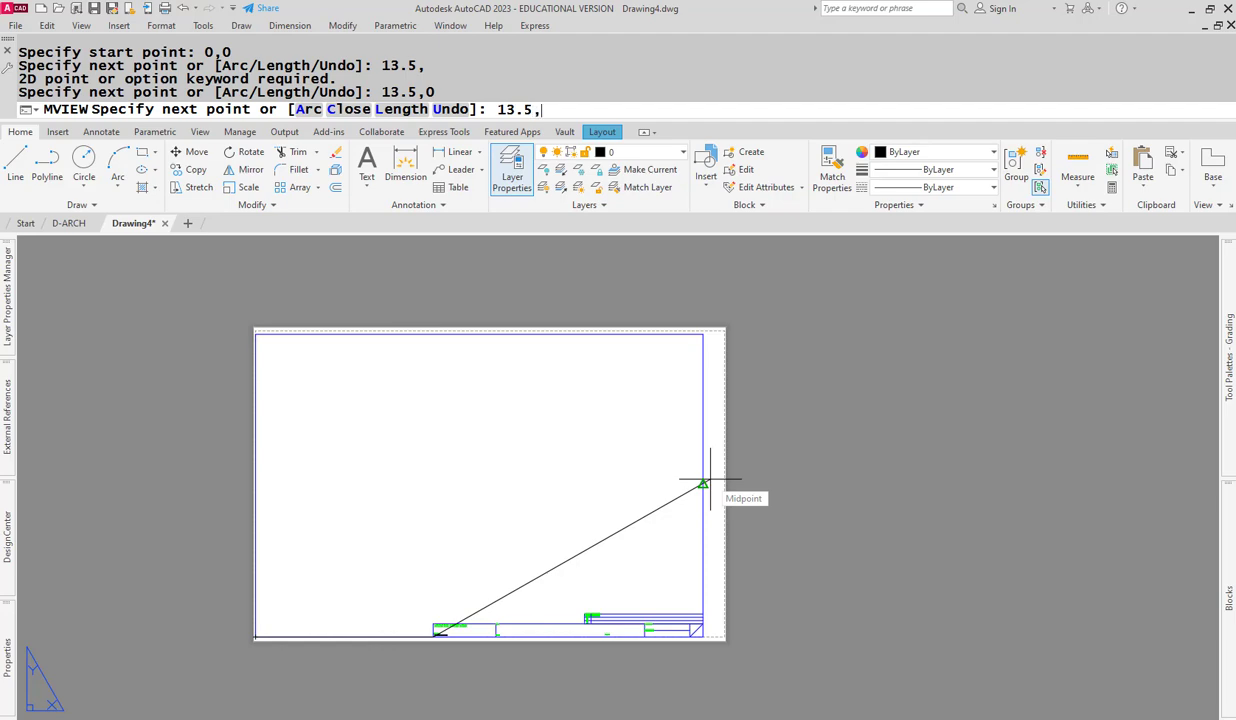
type(",1")
key("Return")
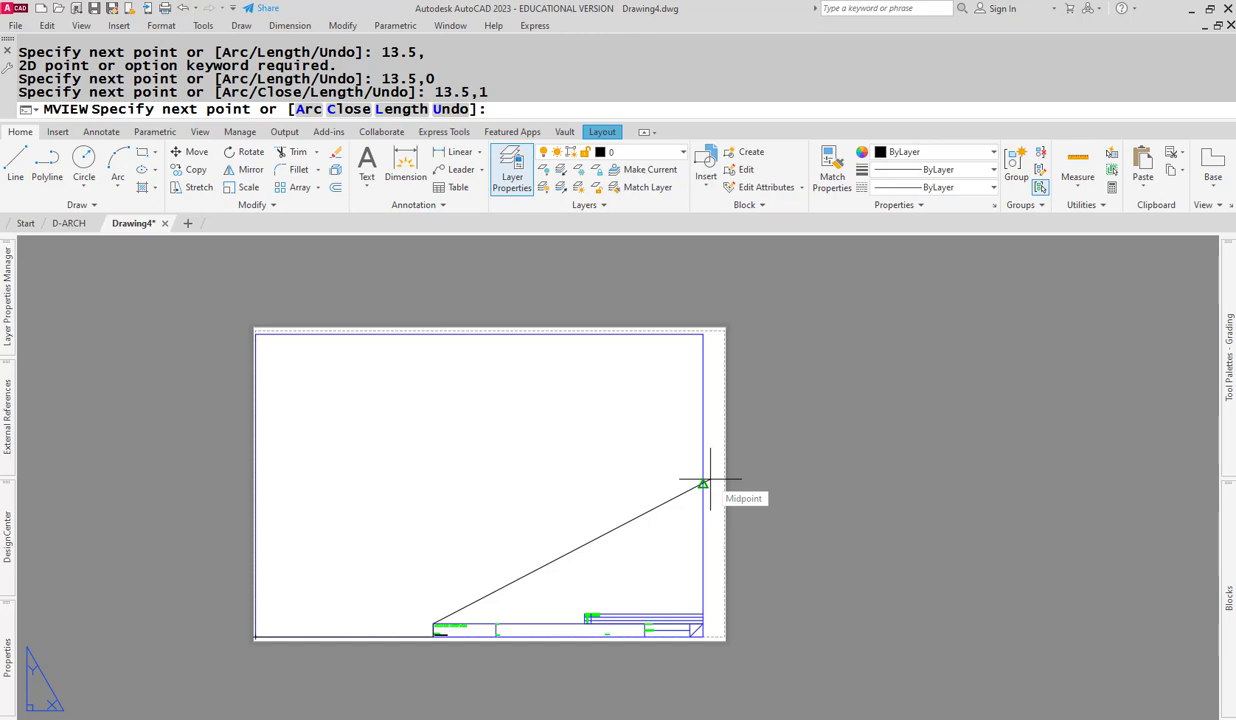
- Continue the outline through 25,1, 25,1.77, 34,1.75, 34,23 and 0,23, then close it
type("25,1")
key("Return")
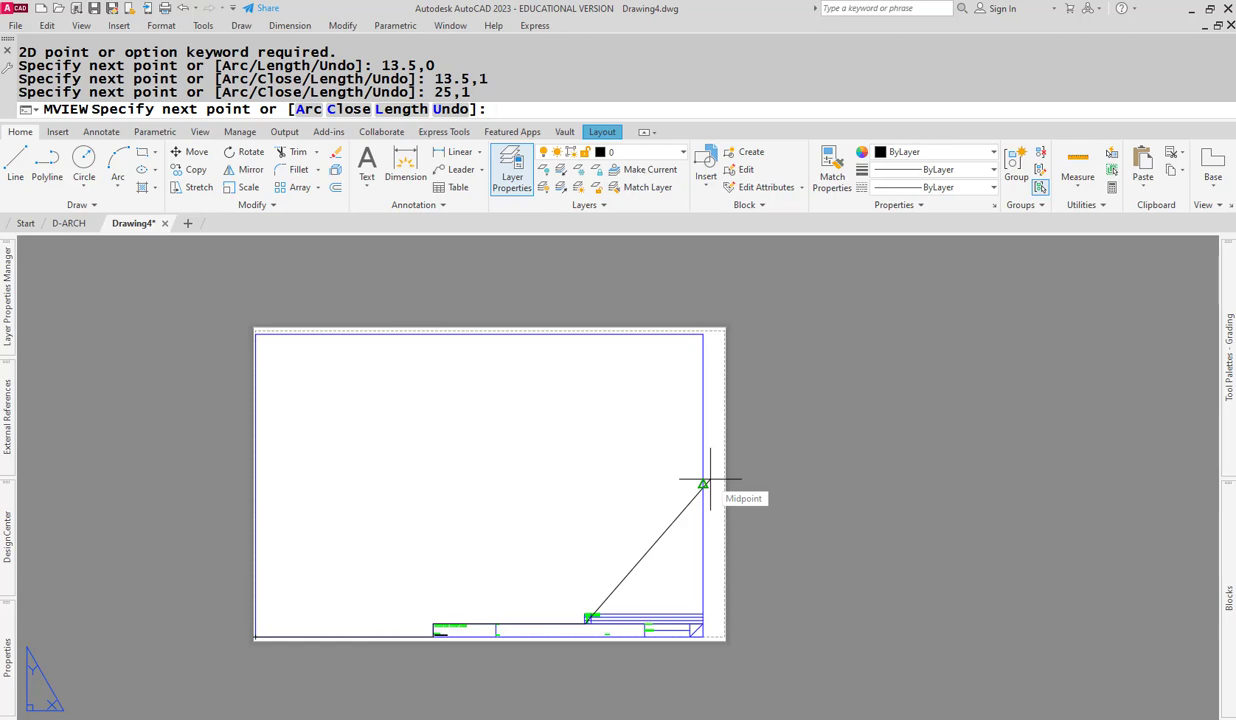
type("25,1.77")
key("Return")
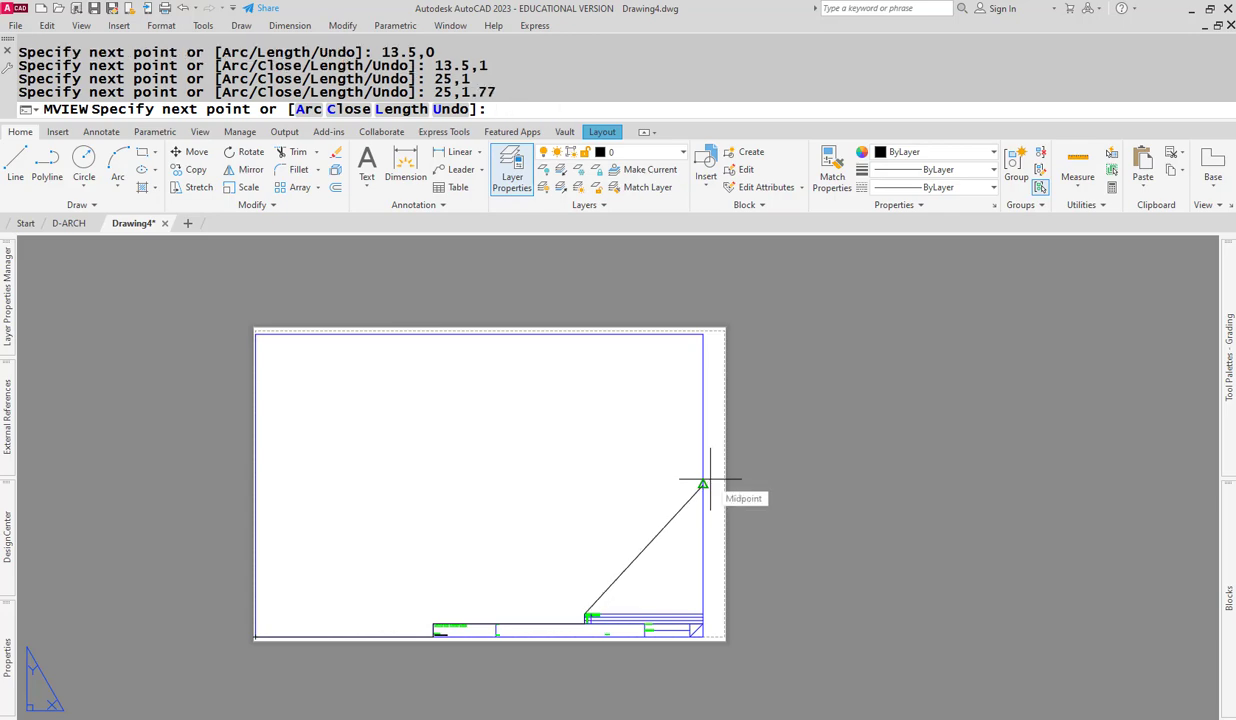
type("34,1.75")
key("Return")
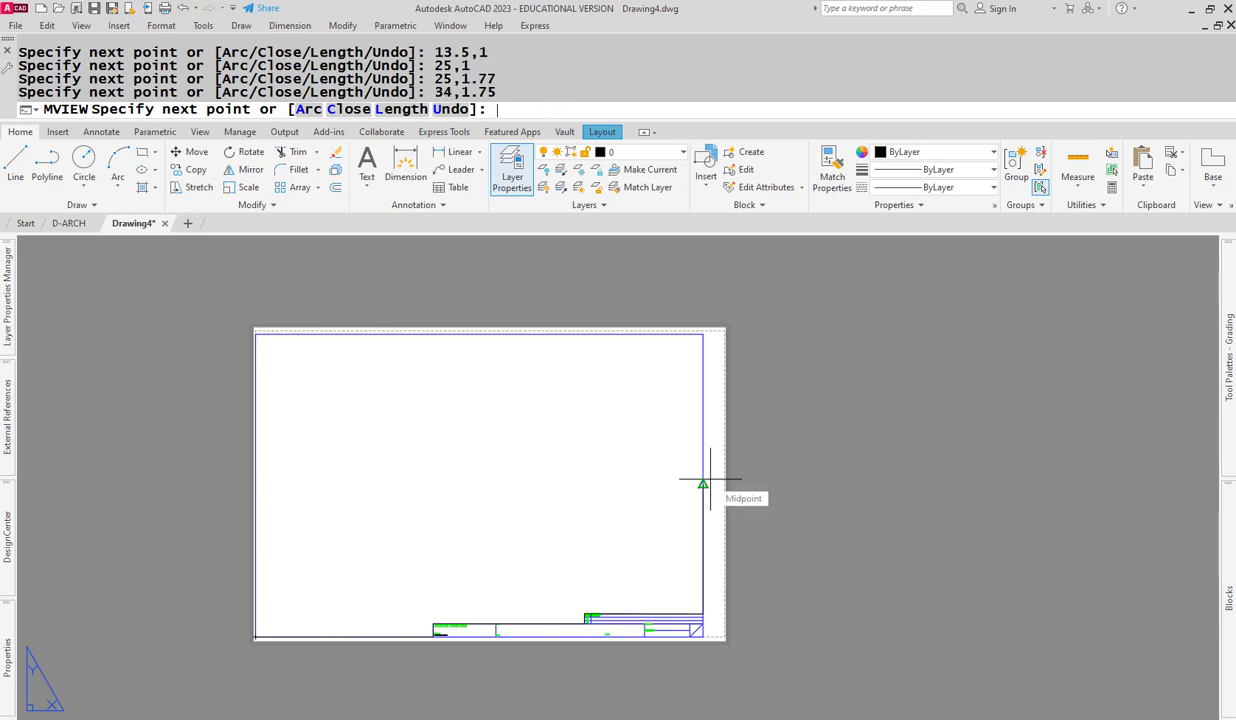
type("34,")
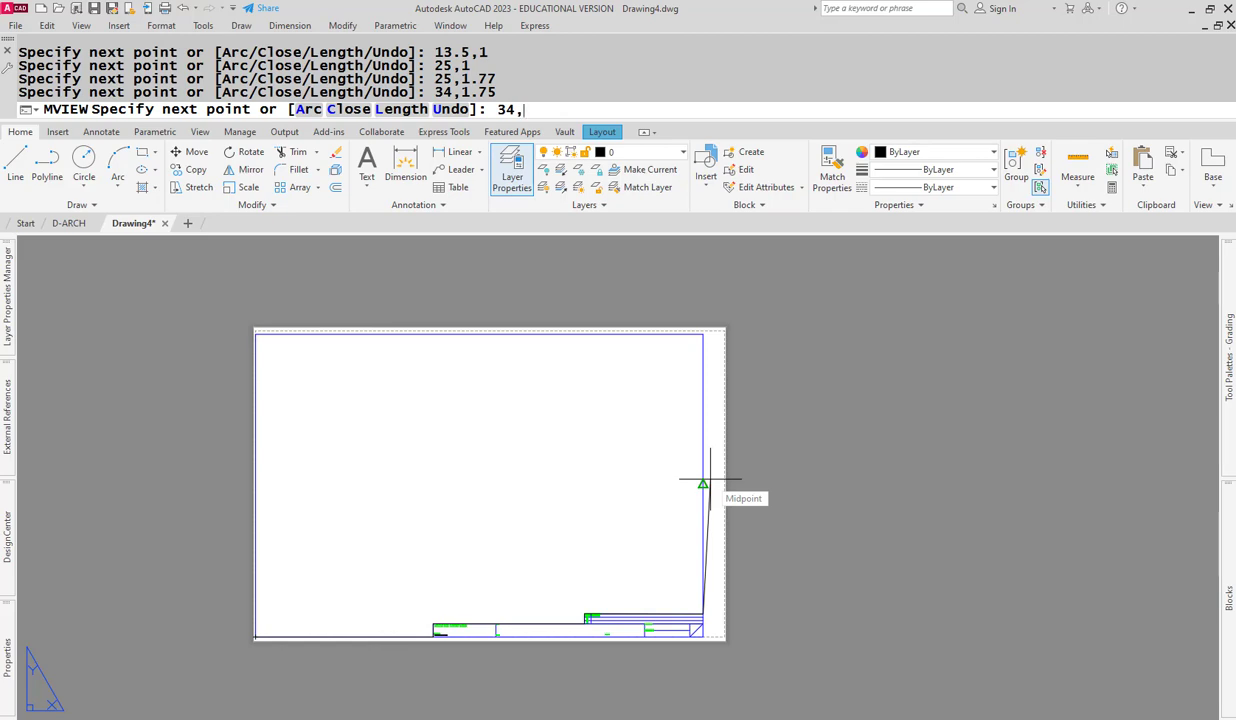
type("23")
key("Return")
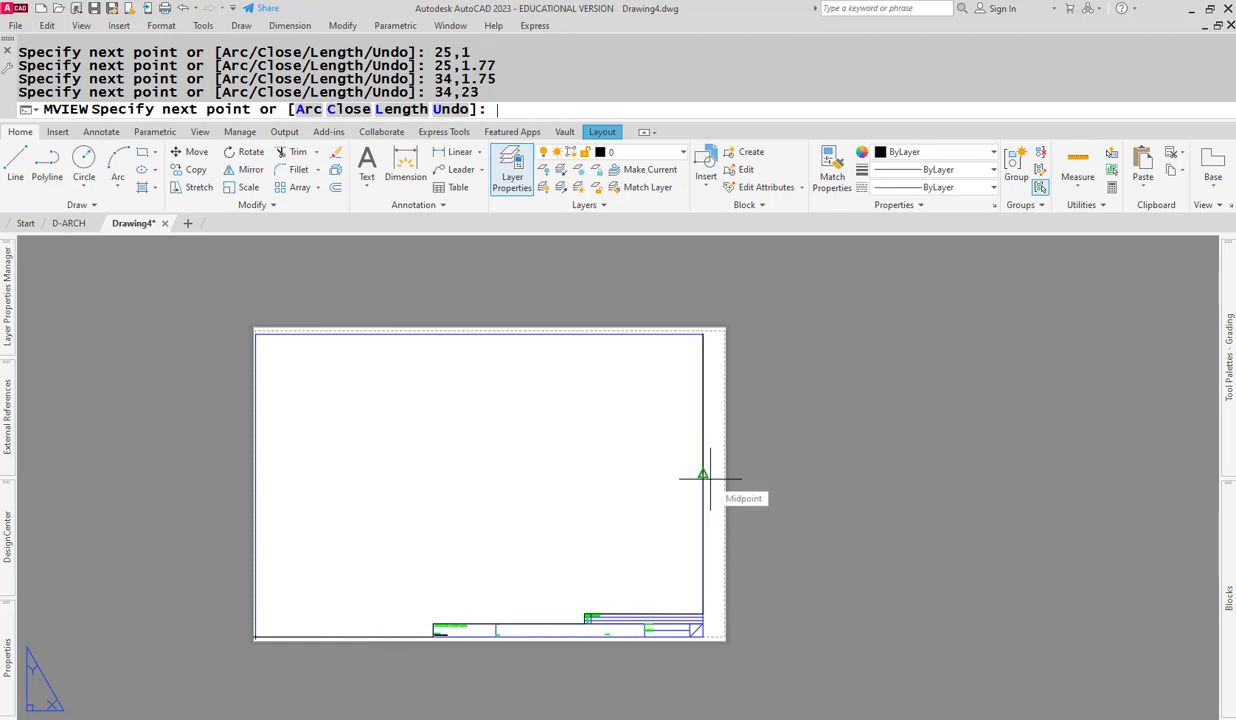
type("0")
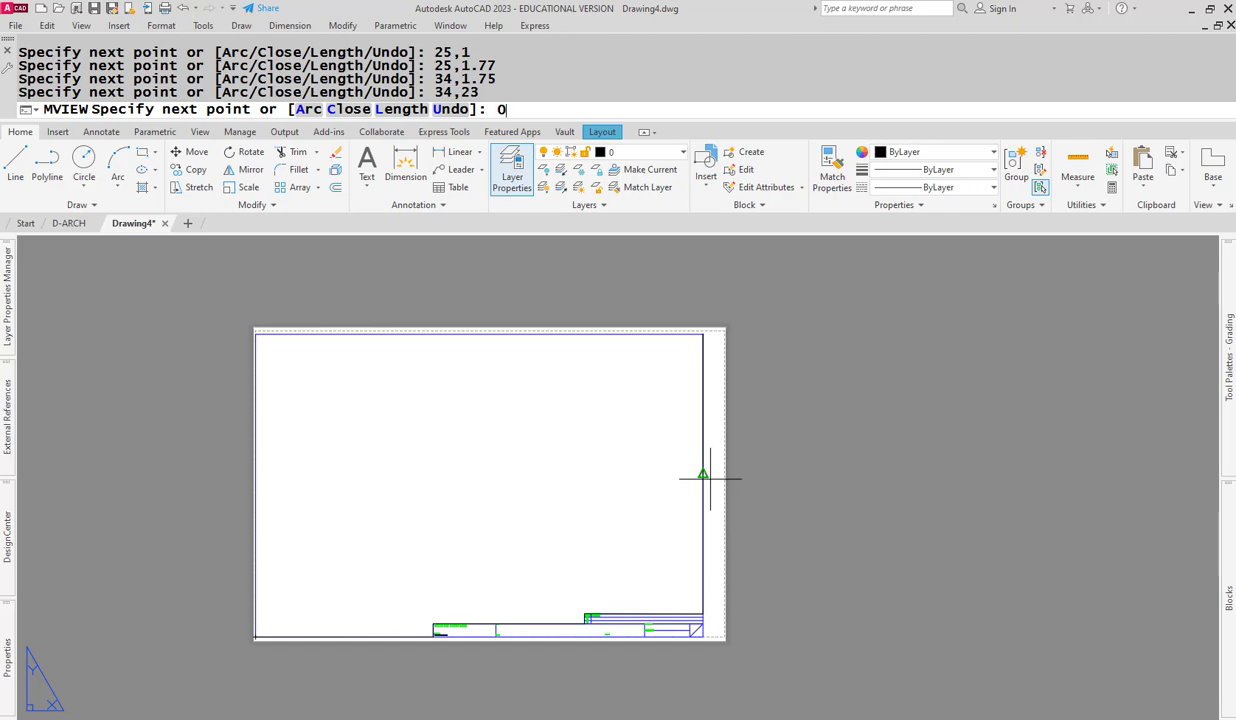
type(",23")
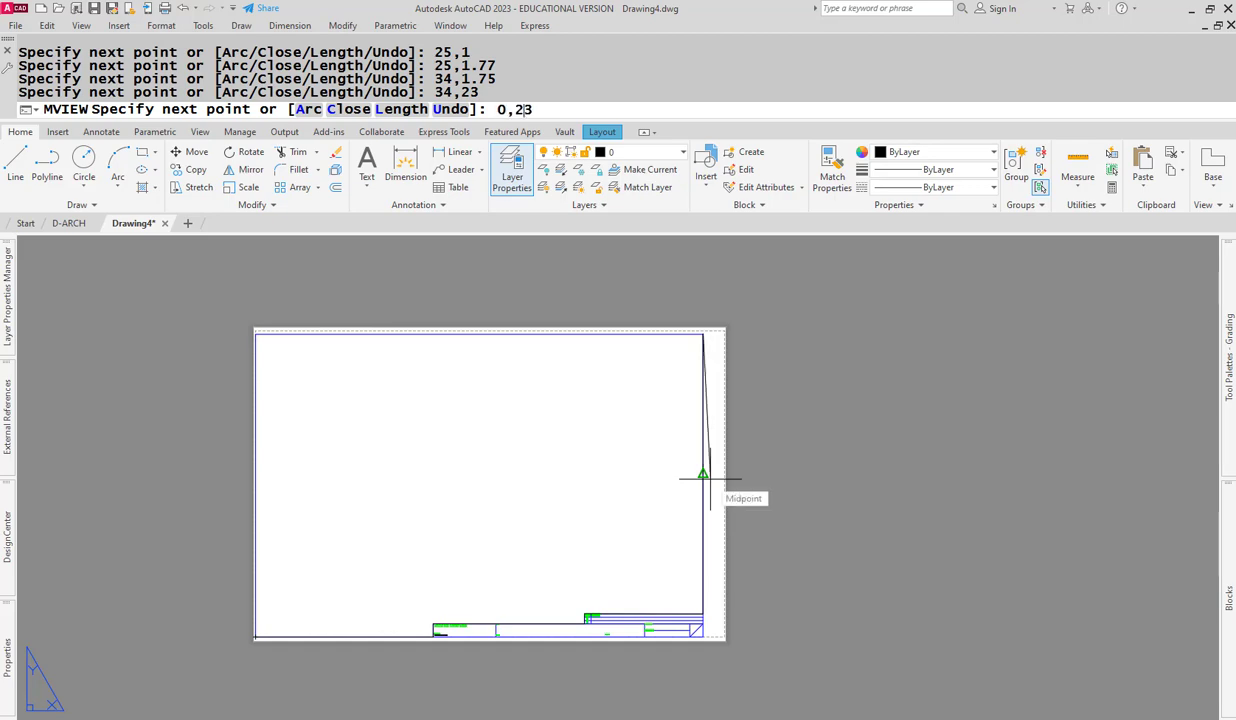
key("Return")
type("c")
key("Return")
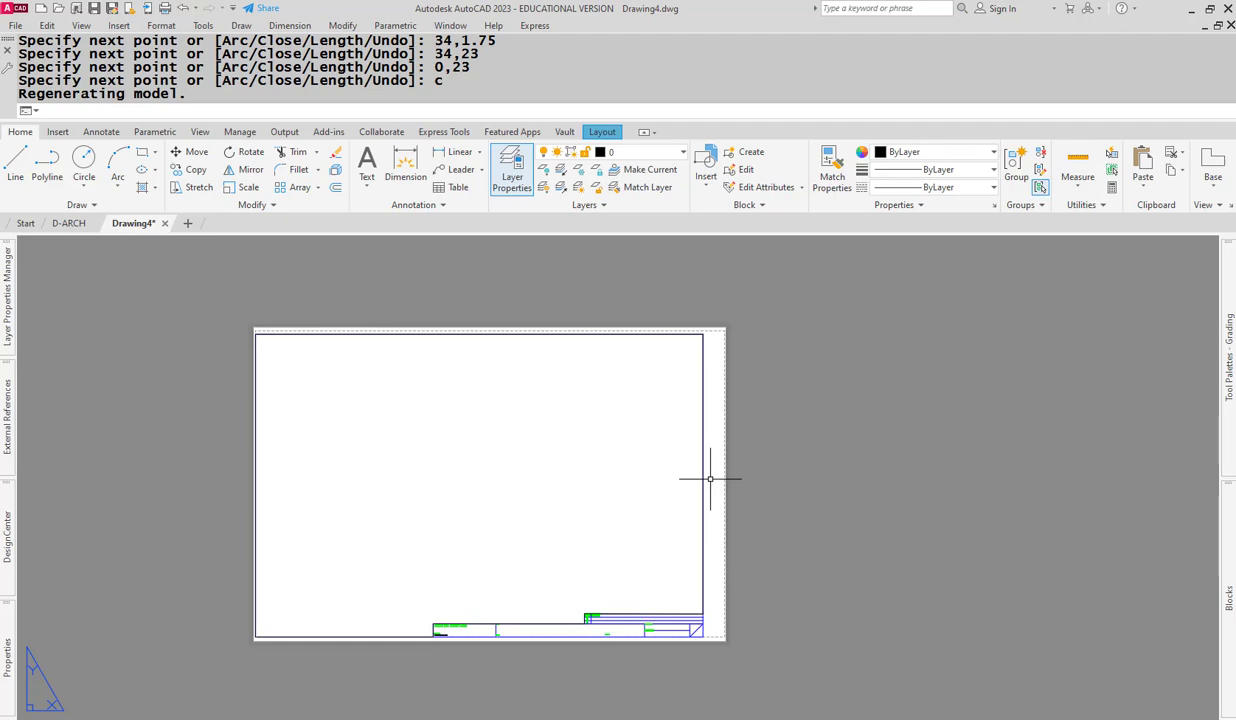
- Attempt layout selections, undoing an accidental viewport activation and clearing stray windows
left_click(597, 466)
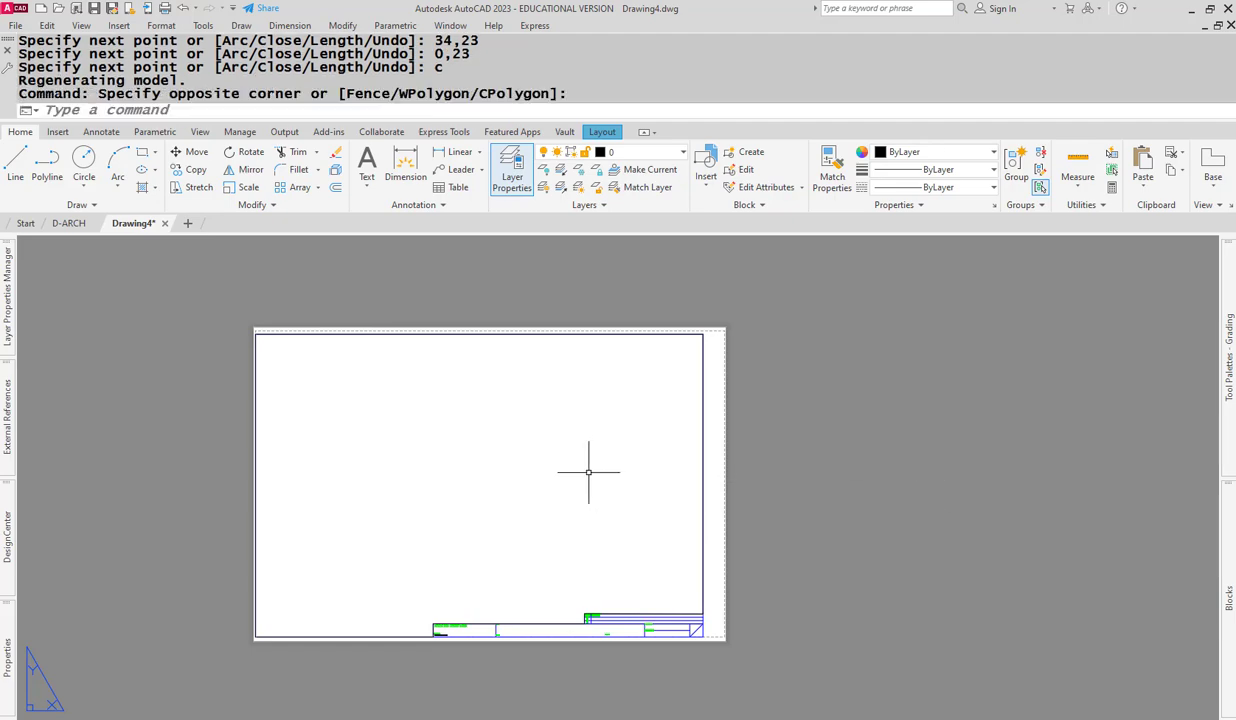
key("Escape")
double_click(459, 459)
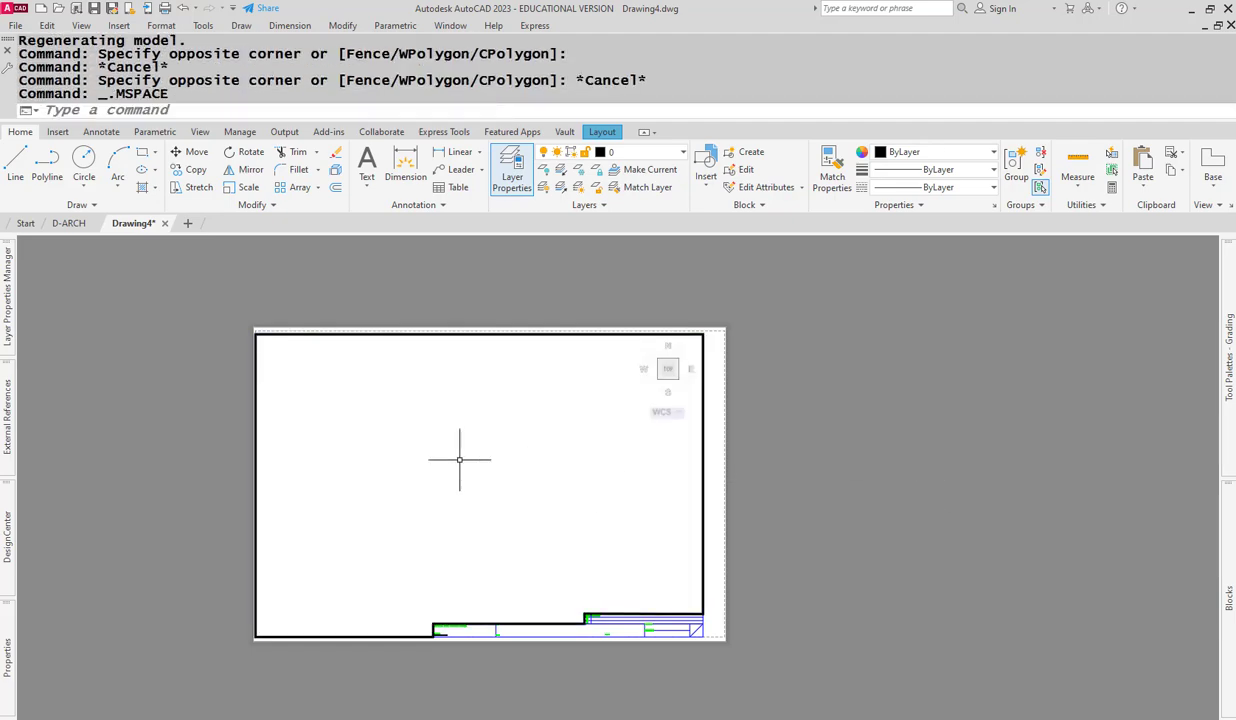
type("u")
key("Return")
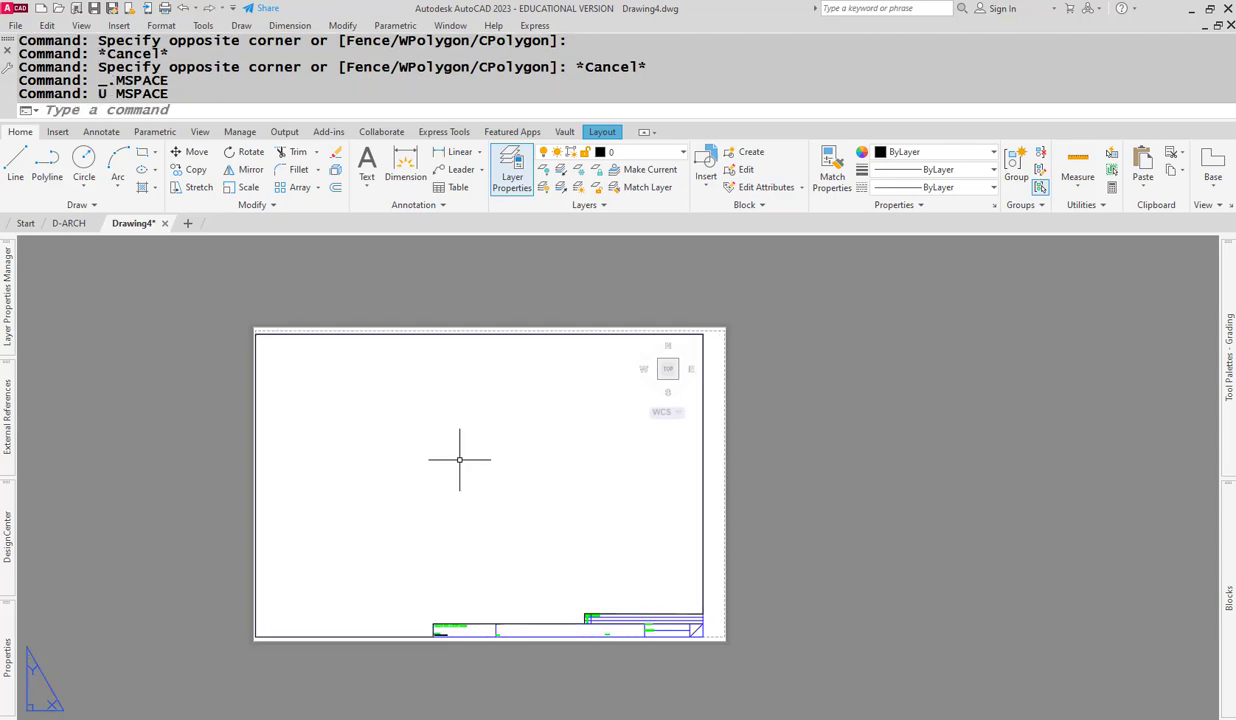
left_click(933, 479)
left_click(919, 489)
left_click(883, 475)
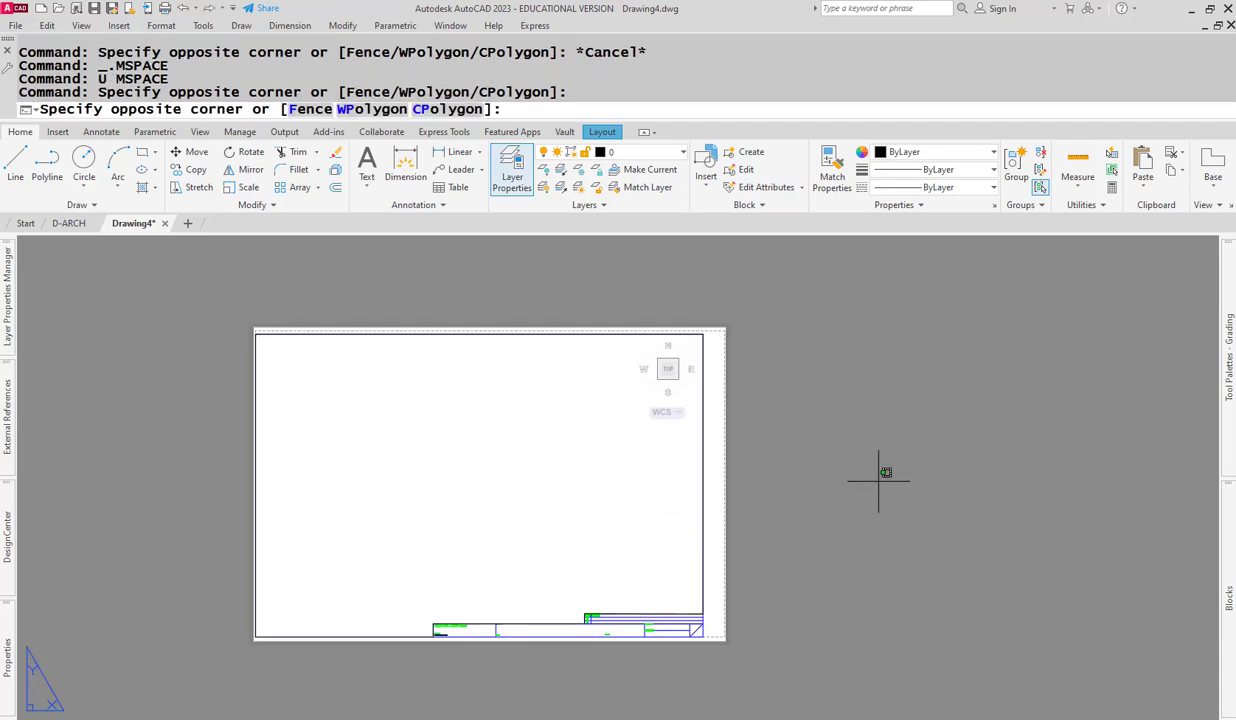
key("Escape")
key("Escape")
double_click(827, 462)
key("Escape")
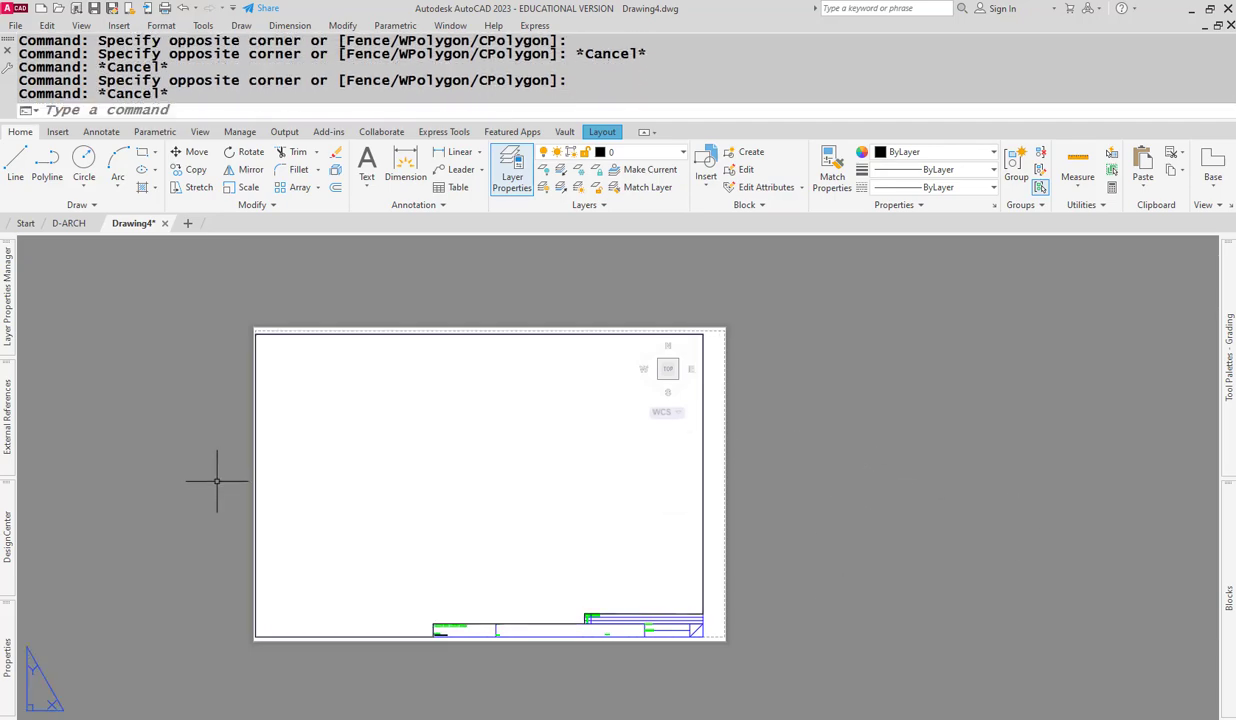
left_click(224, 473)
- Move all layout objects from base point 0,0 to .25,.25
type("m")
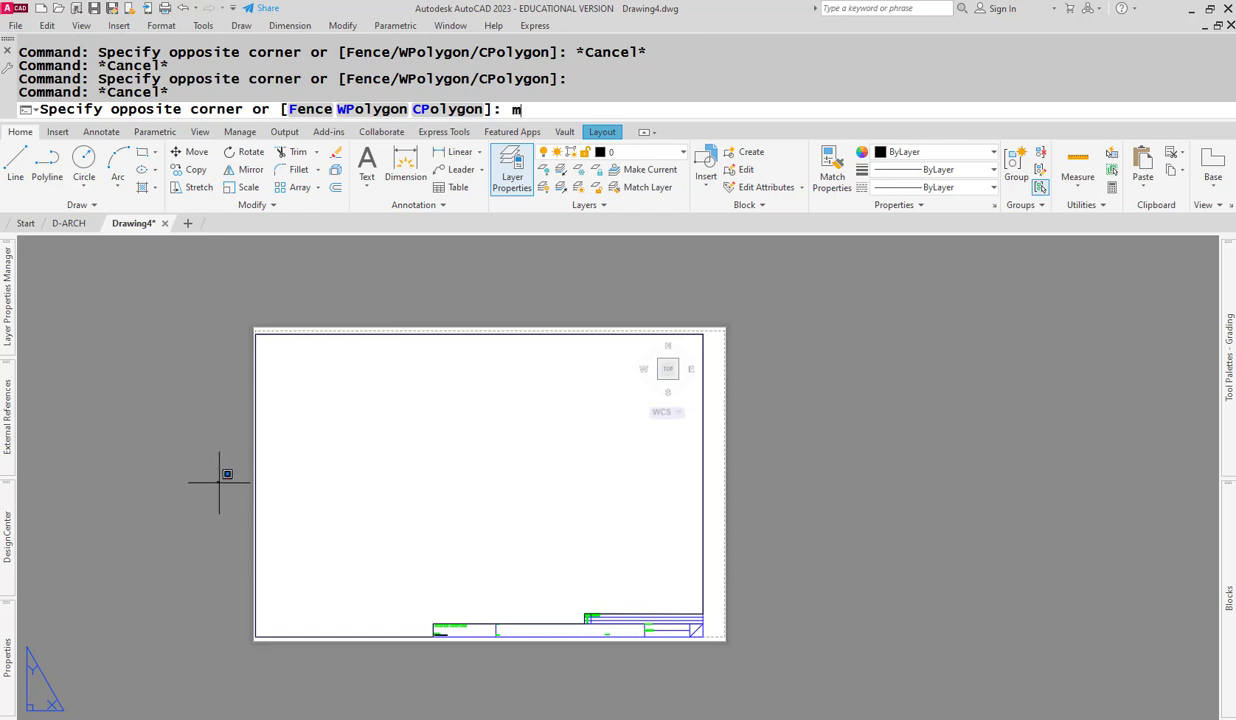
key("Return")
type("all")
key("Return")
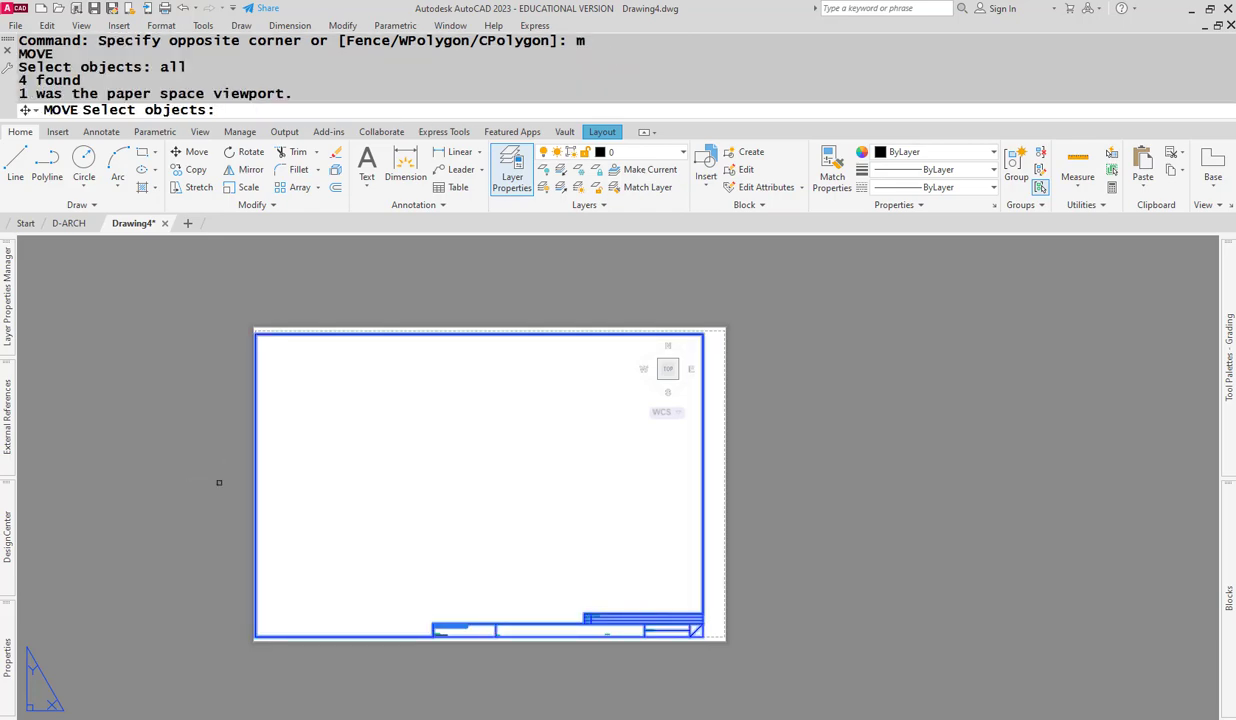
key("Return")
type("0")
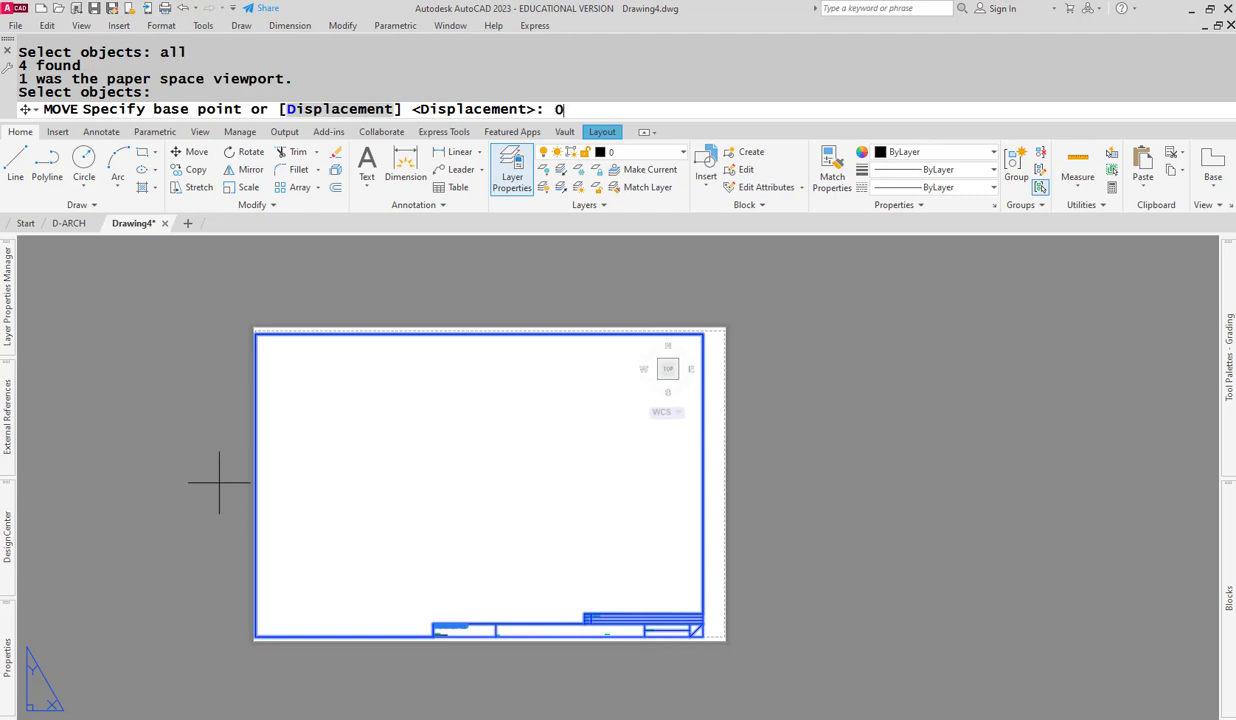
type(",0")
key("Return")
type(".25")
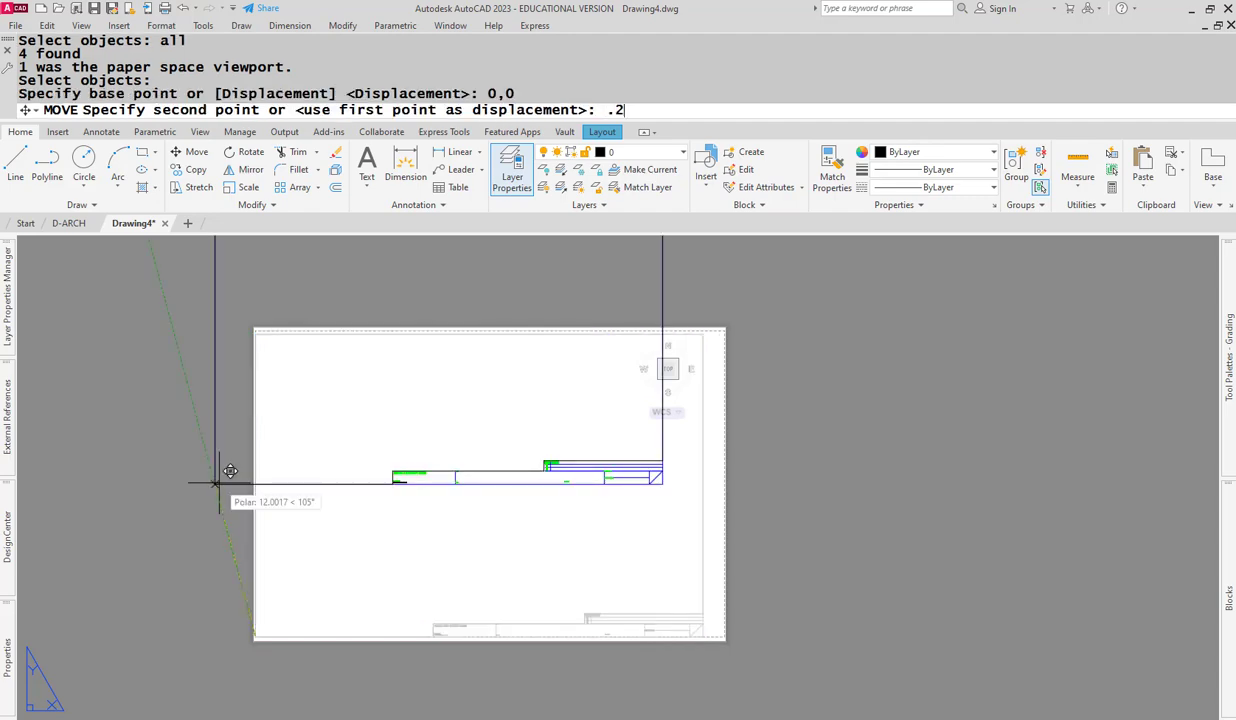
type(",.25")
key("Return")
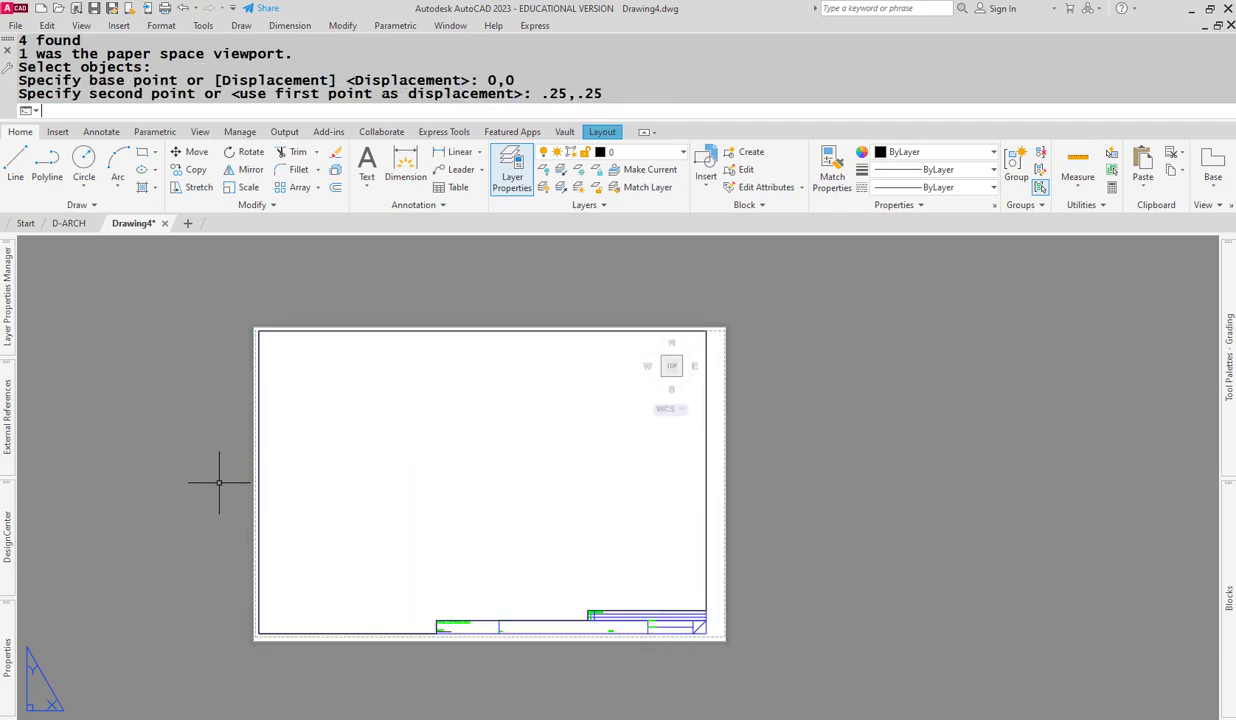
scroll(640, 464, "up", 4)
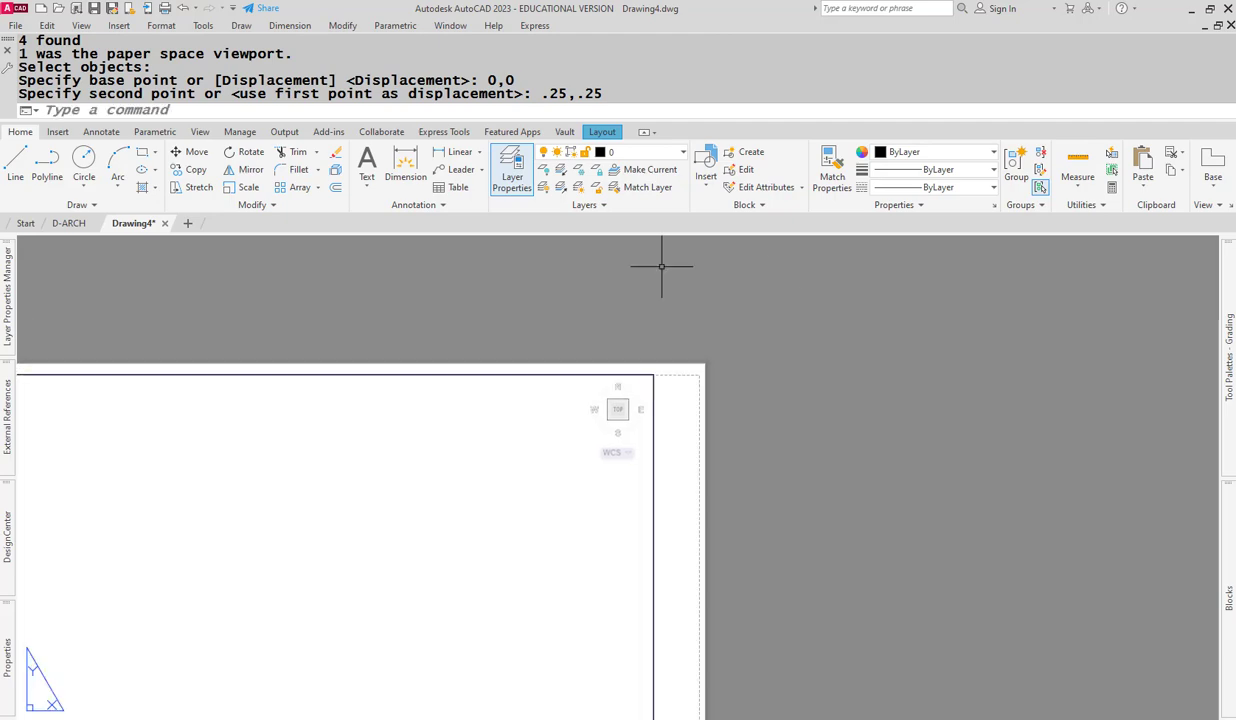
scroll(737, 378, "up", 4)
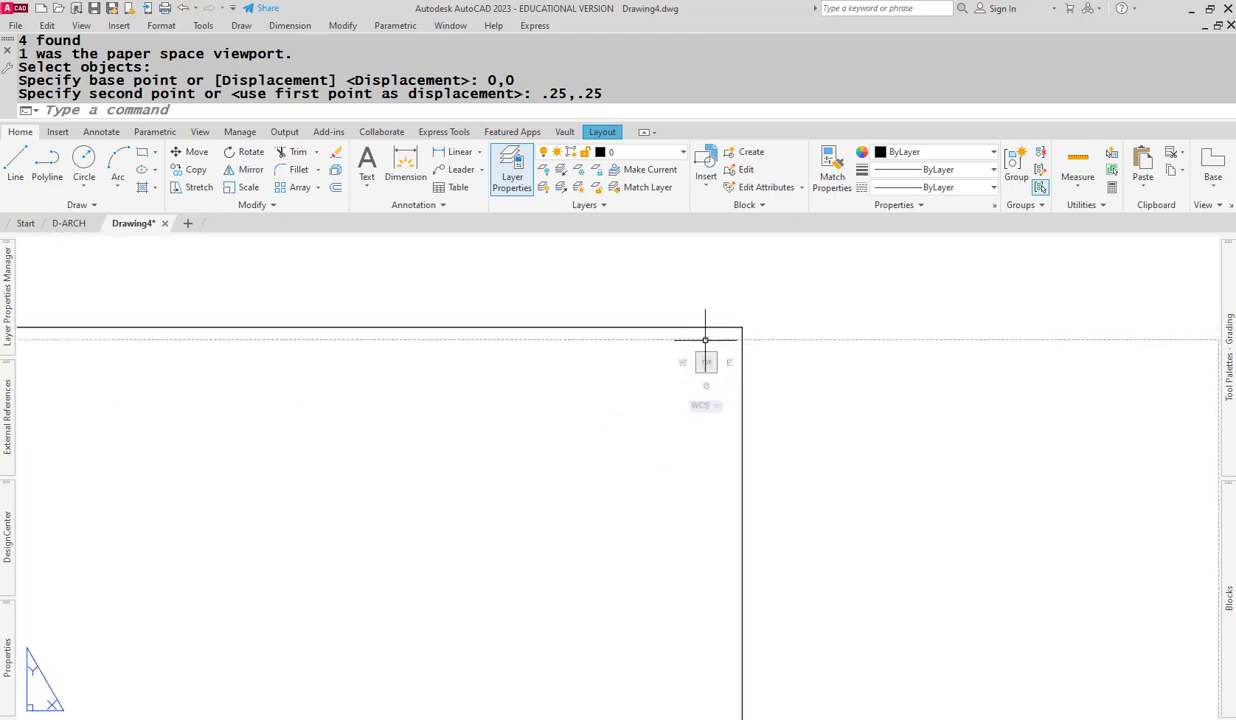
middle_click_drag(840, 283, 579, 372)
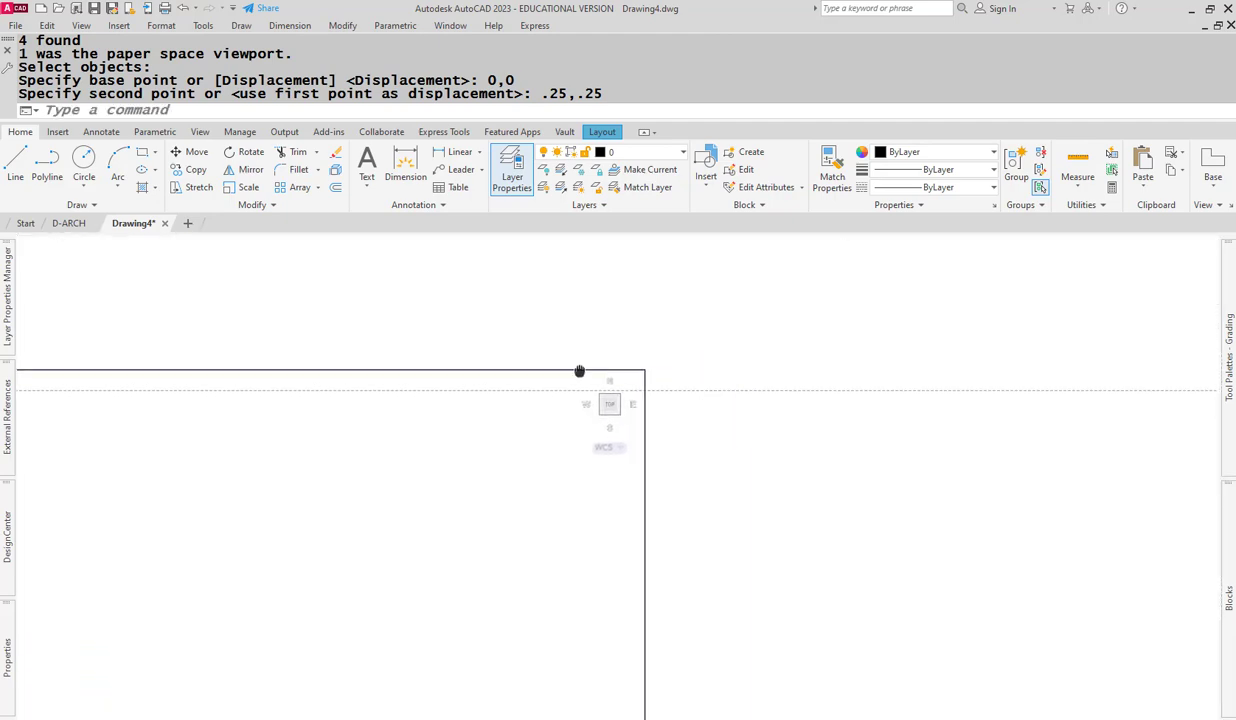
scroll(483, 359, "down", 3)
middle_click_drag(511, 436, 681, 419)
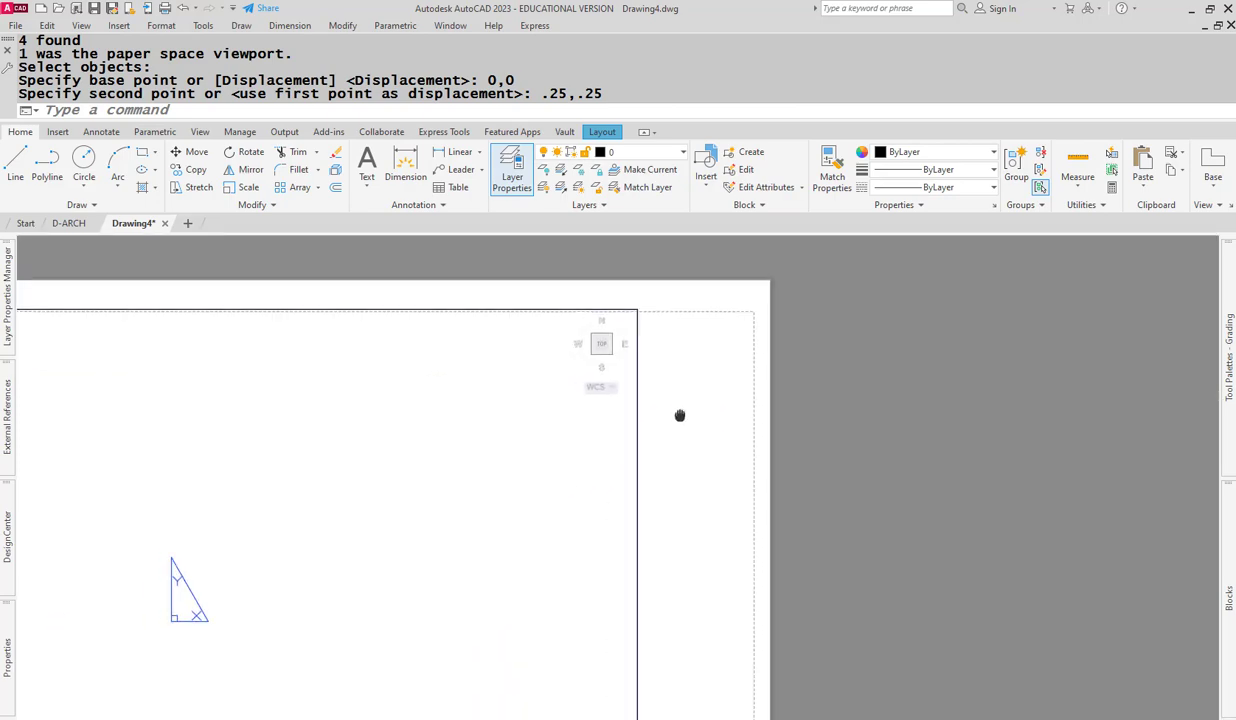
scroll(750, 505, "up", 2)
middle_click_drag(750, 505, 585, 579)
scroll(706, 460, "up", 1)
middle_click_drag(473, 552, 475, 529)
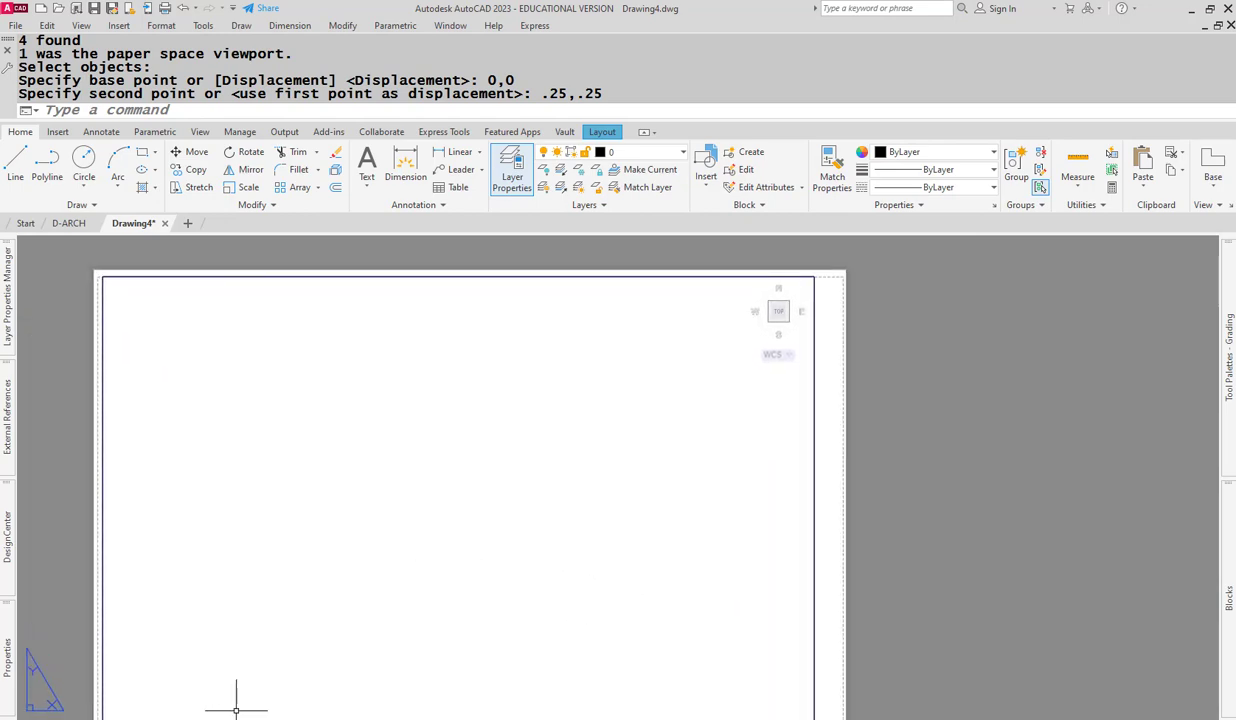
middle_click_drag(156, 718, 224, 556)
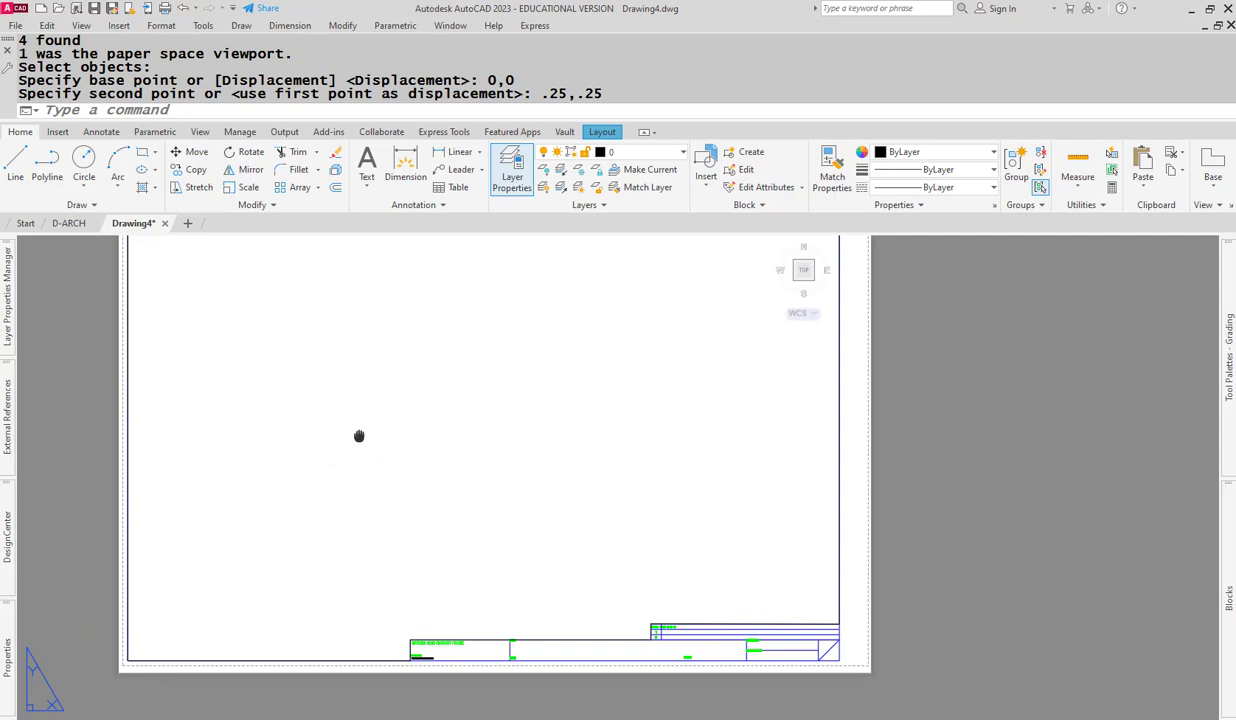
middle_click_drag(359, 433, 325, 594)
scroll(100, 328, "up", 2)
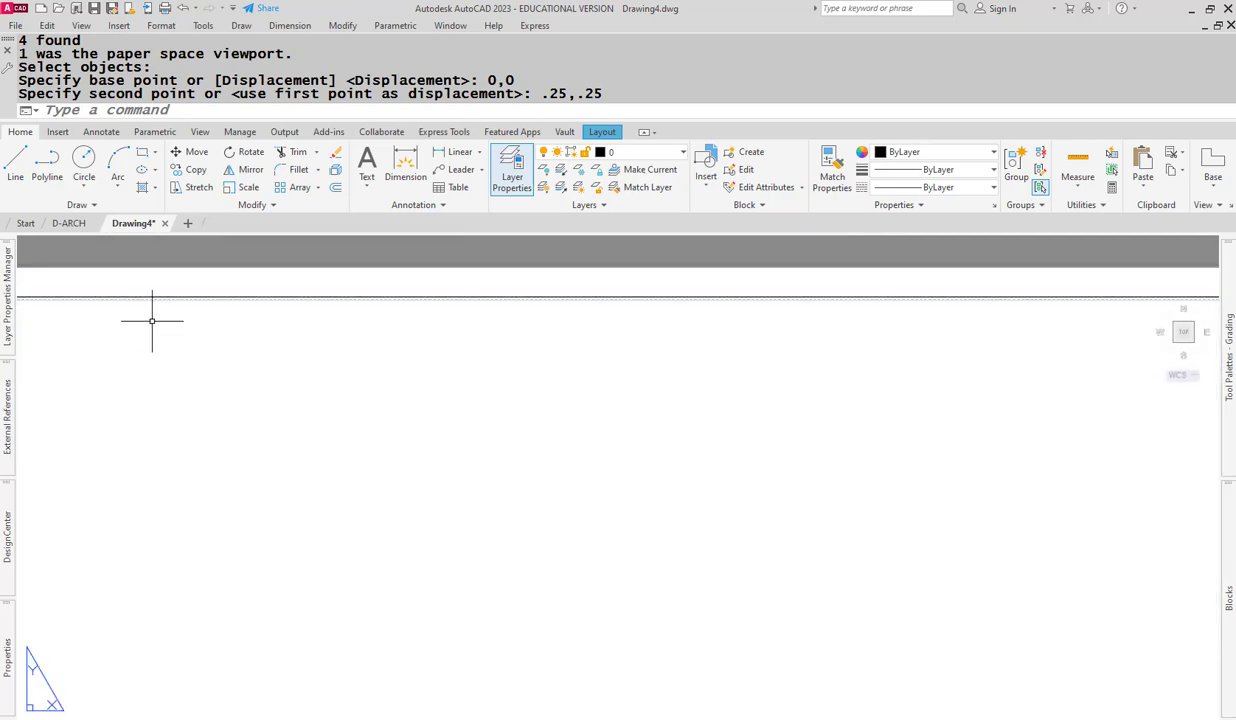
middle_click_drag(152, 326, 626, 469)
scroll(513, 376, "up", 1)
scroll(513, 376, "down", 2)
scroll(494, 403, "down", 1)
middle_click_drag(719, 563, 389, 389)
middle_click_drag(488, 503, 466, 532)
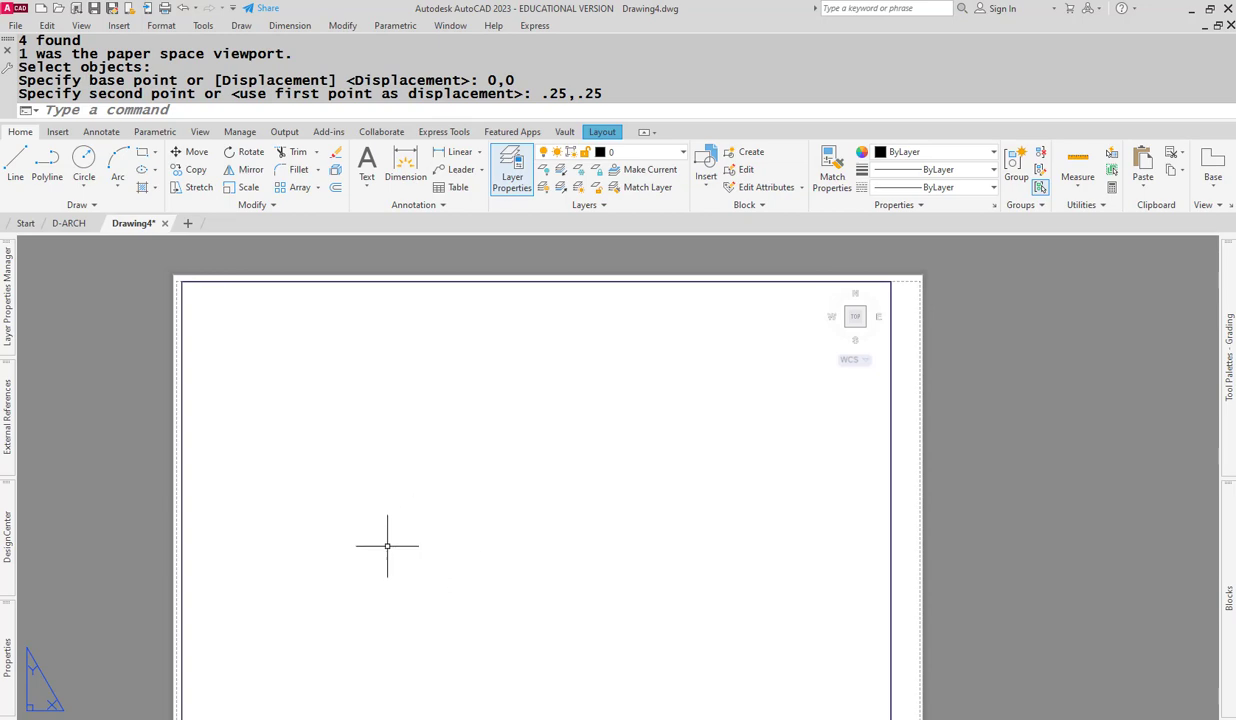
scroll(425, 463, "down", 3)
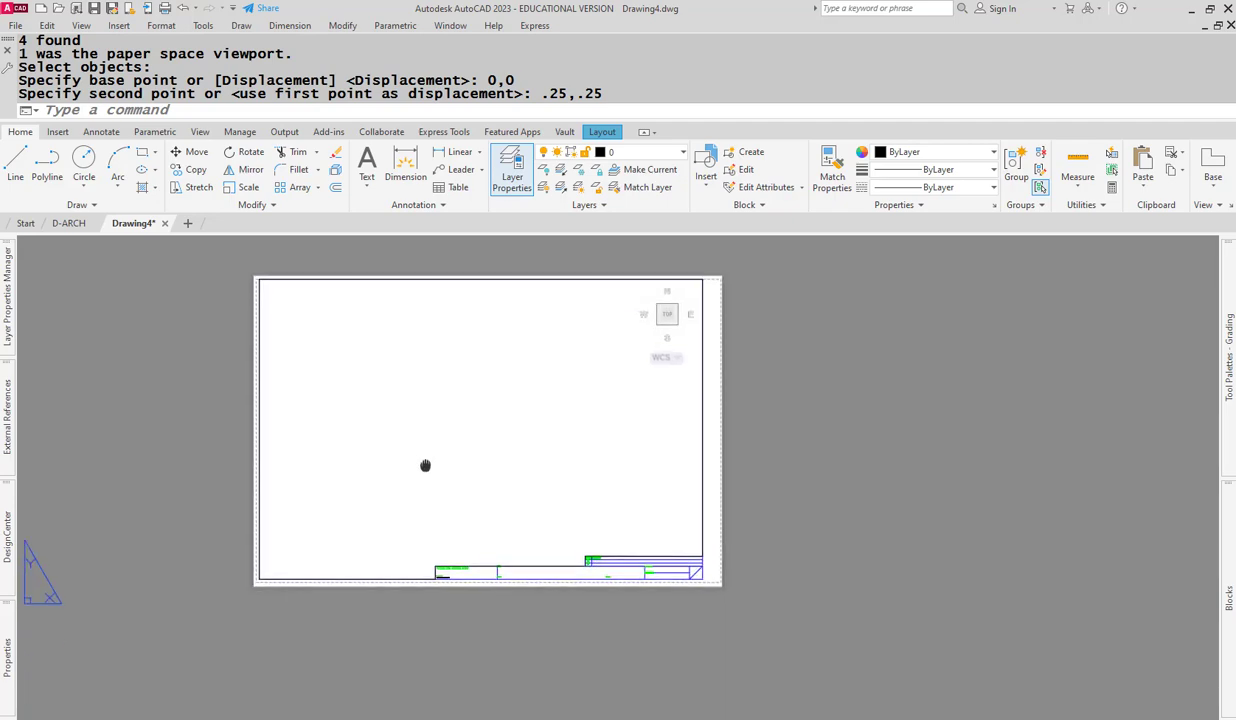
scroll(304, 513, "up", 5)
scroll(386, 470, "down", 5)
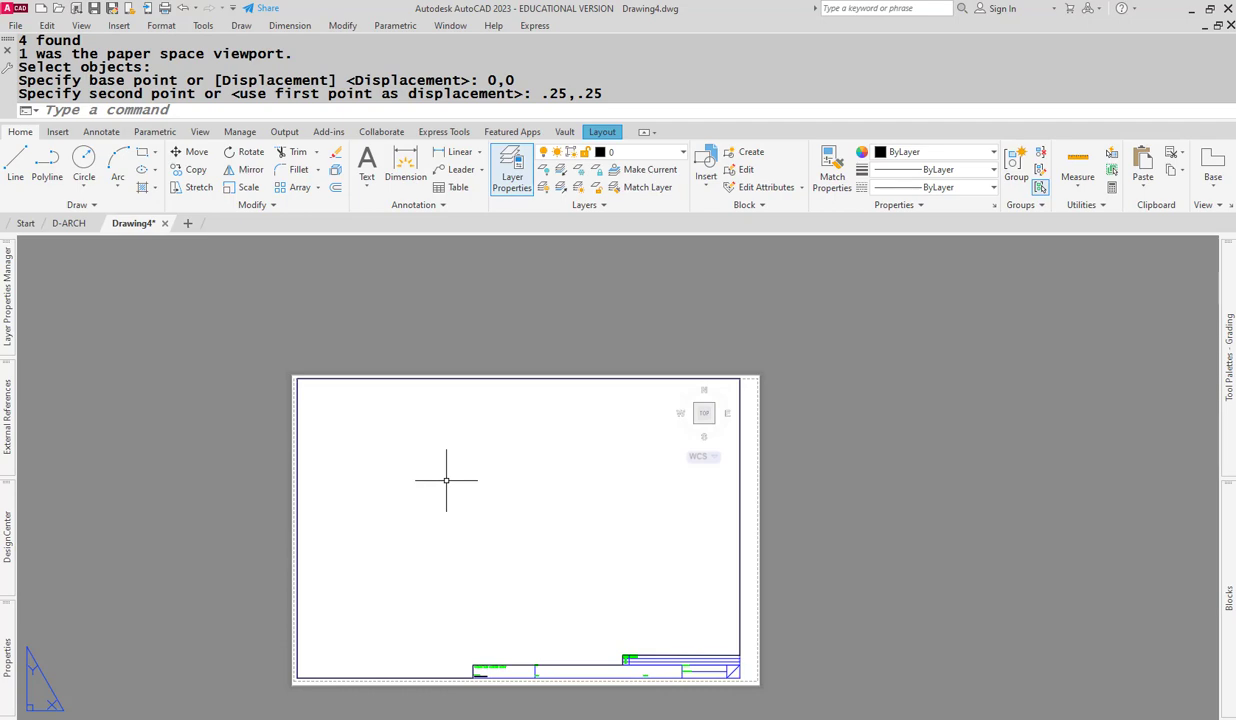
scroll(303, 345, "up", 3)
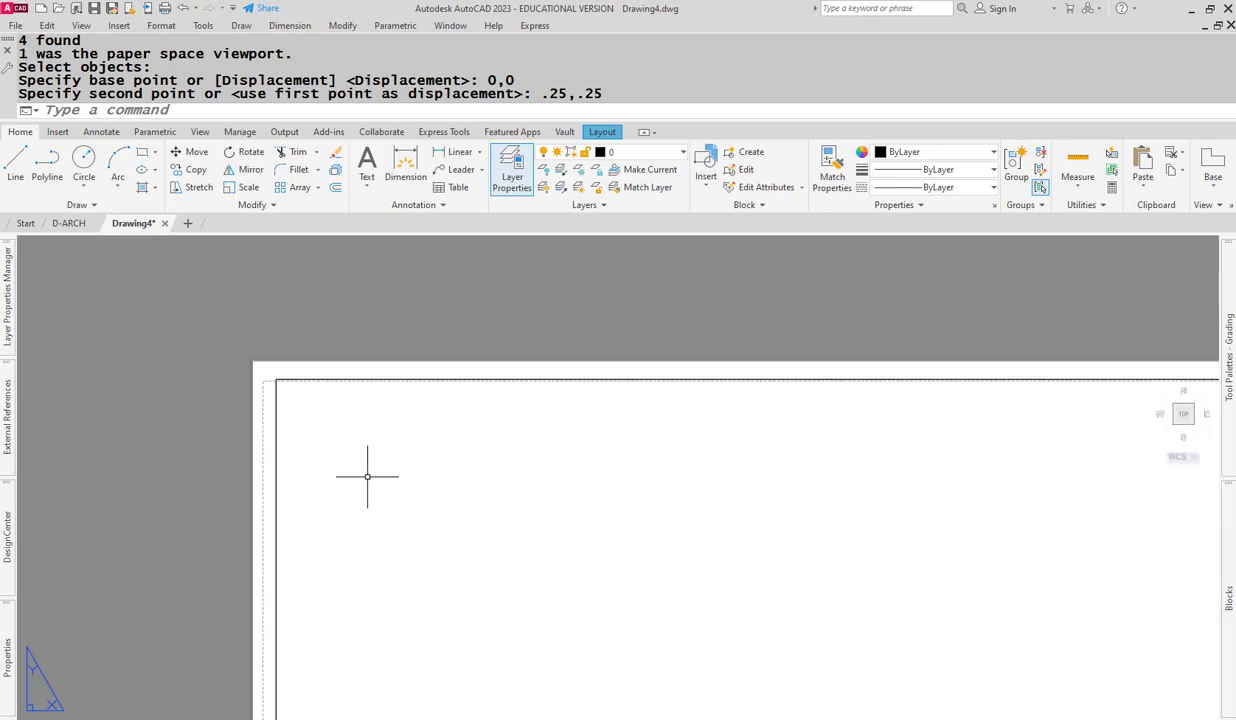
scroll(428, 461, "up", 3)
middle_click_drag(685, 428, 458, 374)
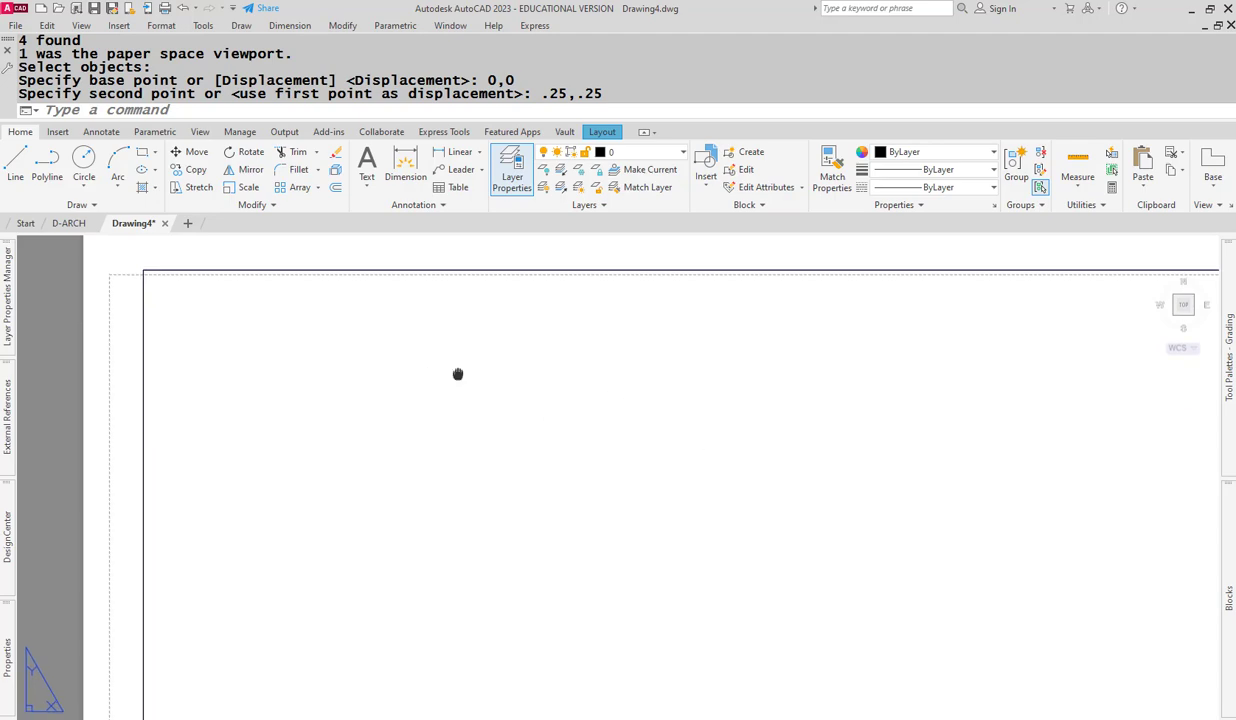
scroll(596, 500, "down", 3)
scroll(812, 507, "up", 3)
- Measure with DIST from the border's top-left corner down to the printable line: 0.0650
type("DI")
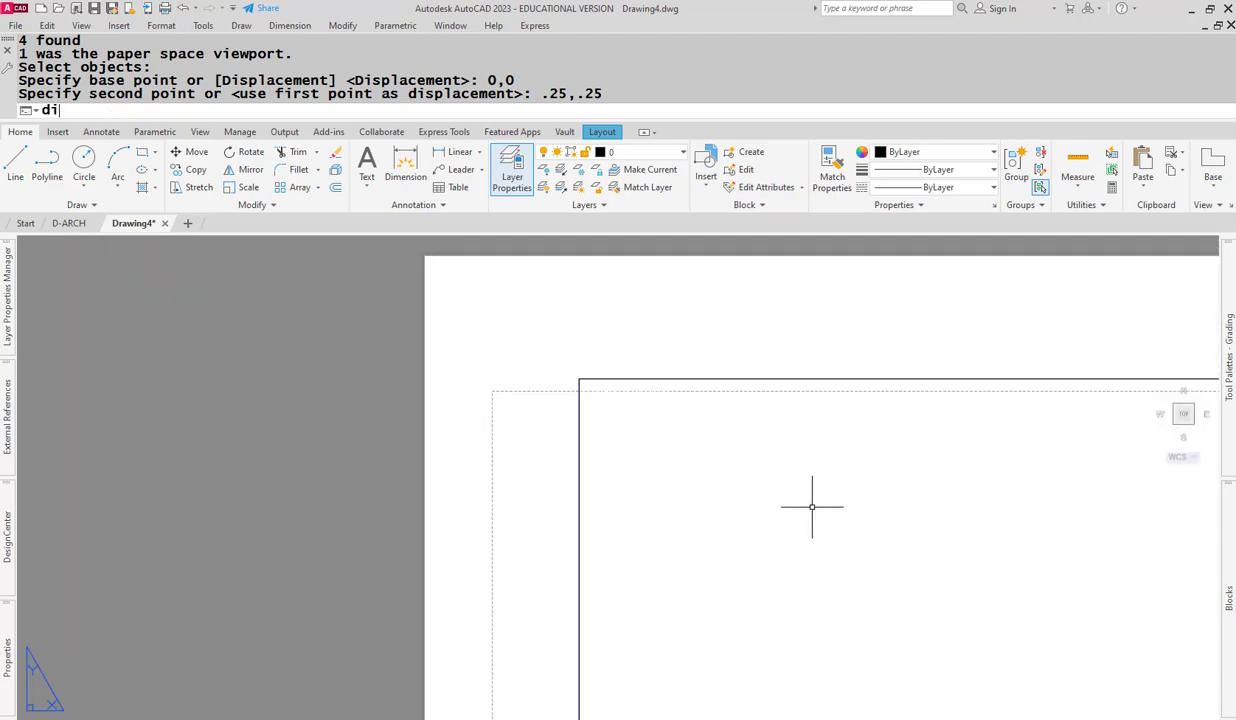
key("Return")
left_click(580, 378)
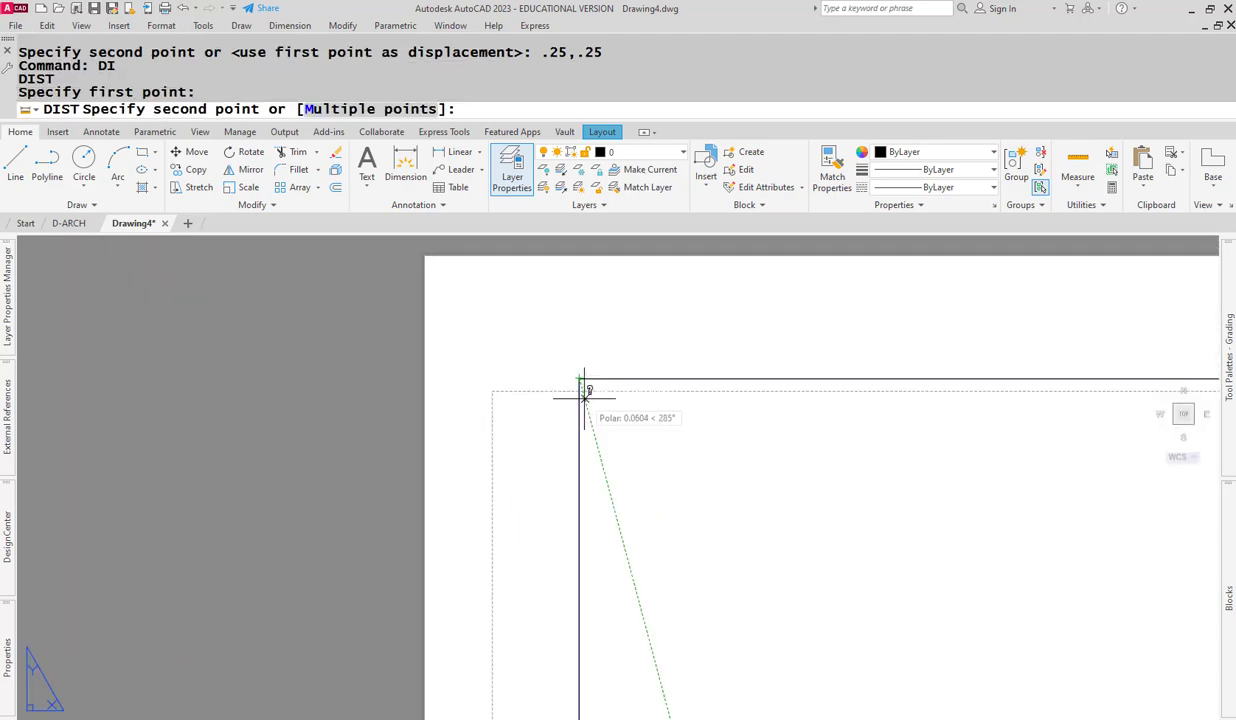
left_click(579, 392)
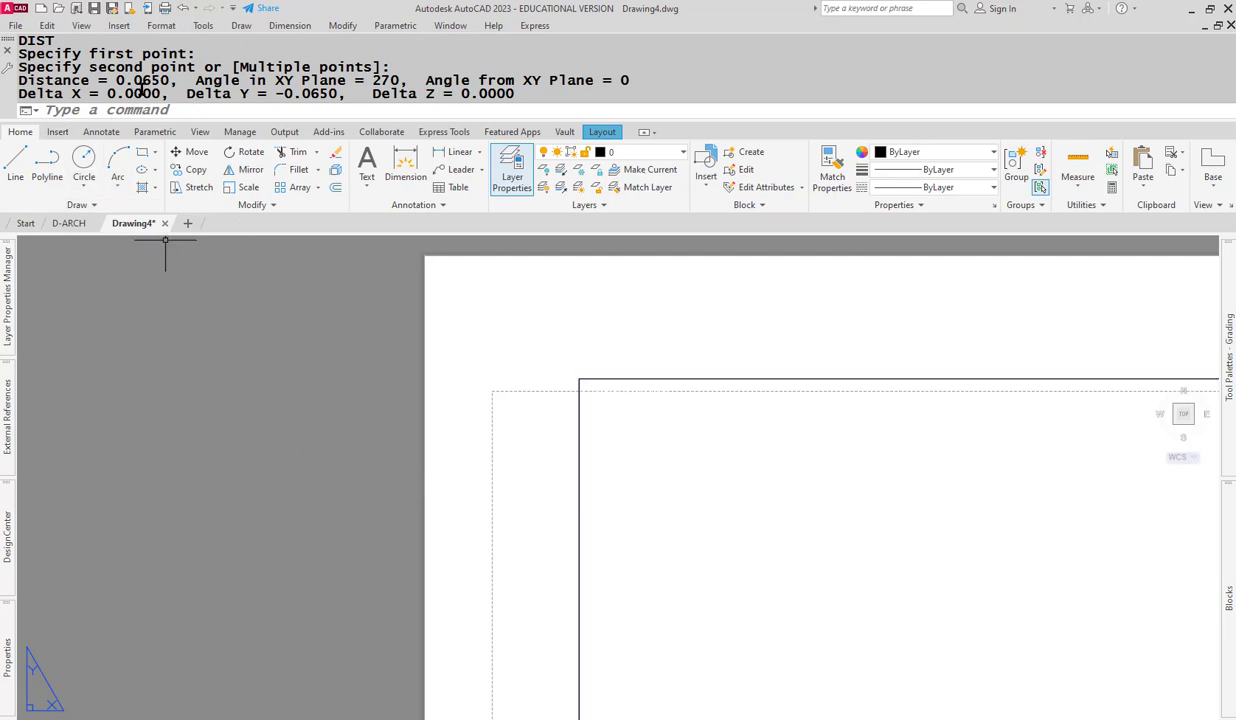
key("Escape")
scroll(658, 482, "up", 3)
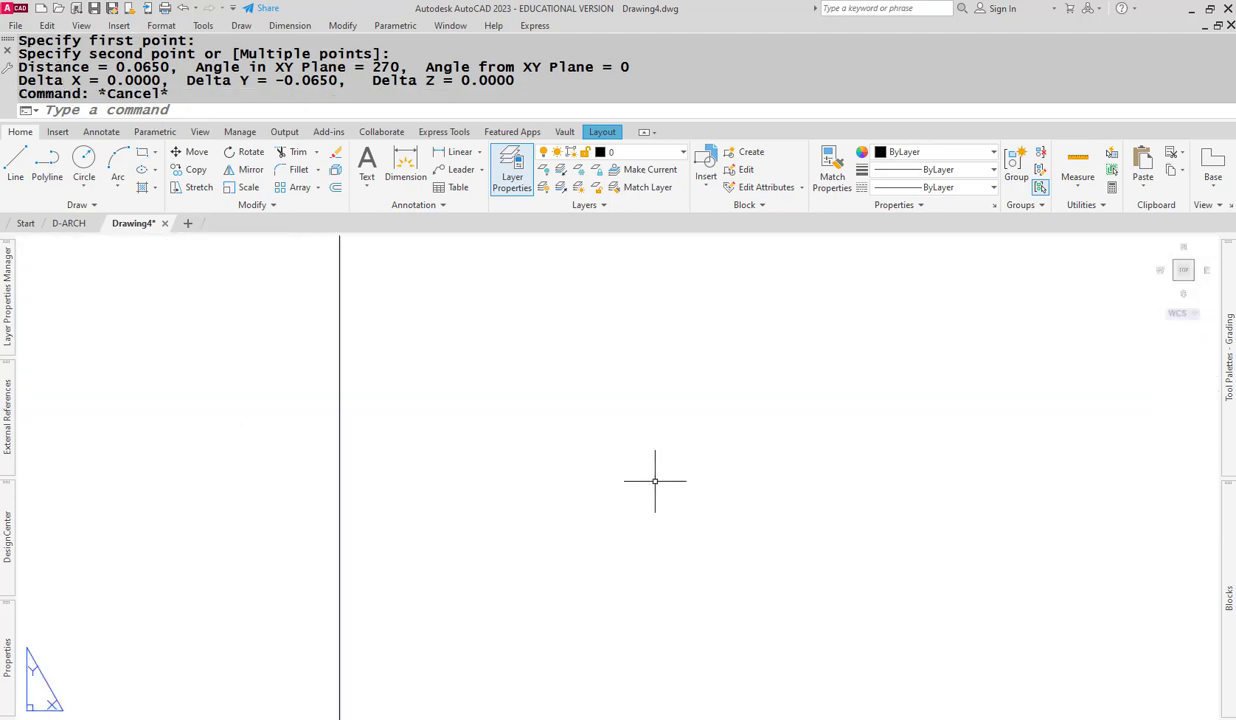
scroll(655, 480, "down", 5)
middle_click_drag(646, 474, 513, 474)
scroll(92, 242, "down", 1)
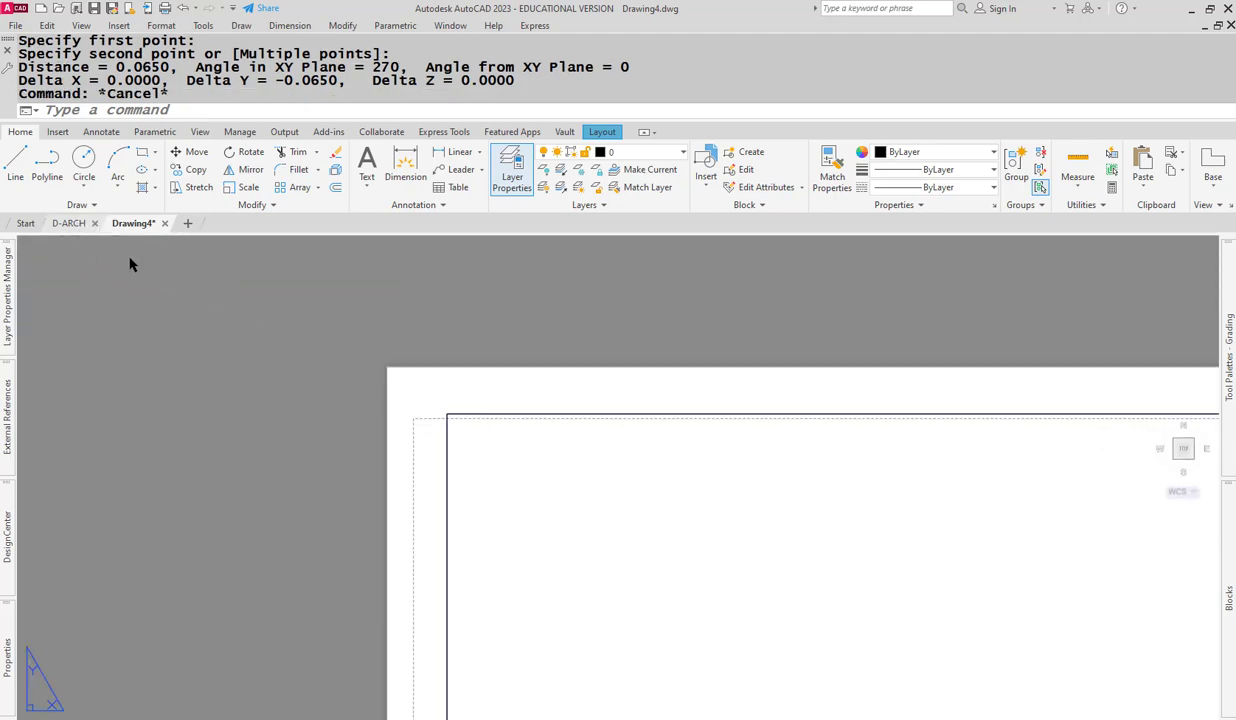
- In D-ARCH.dwg, stretch the border's top edge down 0.1, then return to Drawing4
left_click(68, 223)
type("s")
key("Return")
left_click(684, 352)
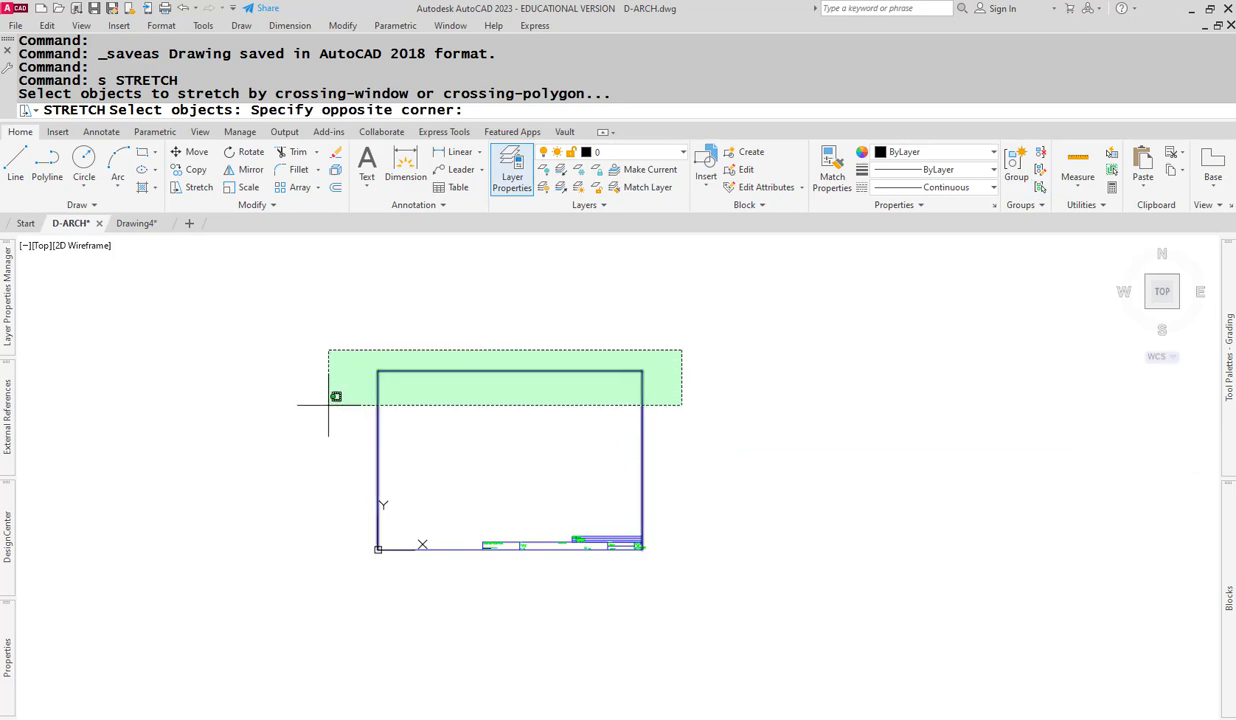
left_click(327, 407)
key("Return")
left_click(473, 281)
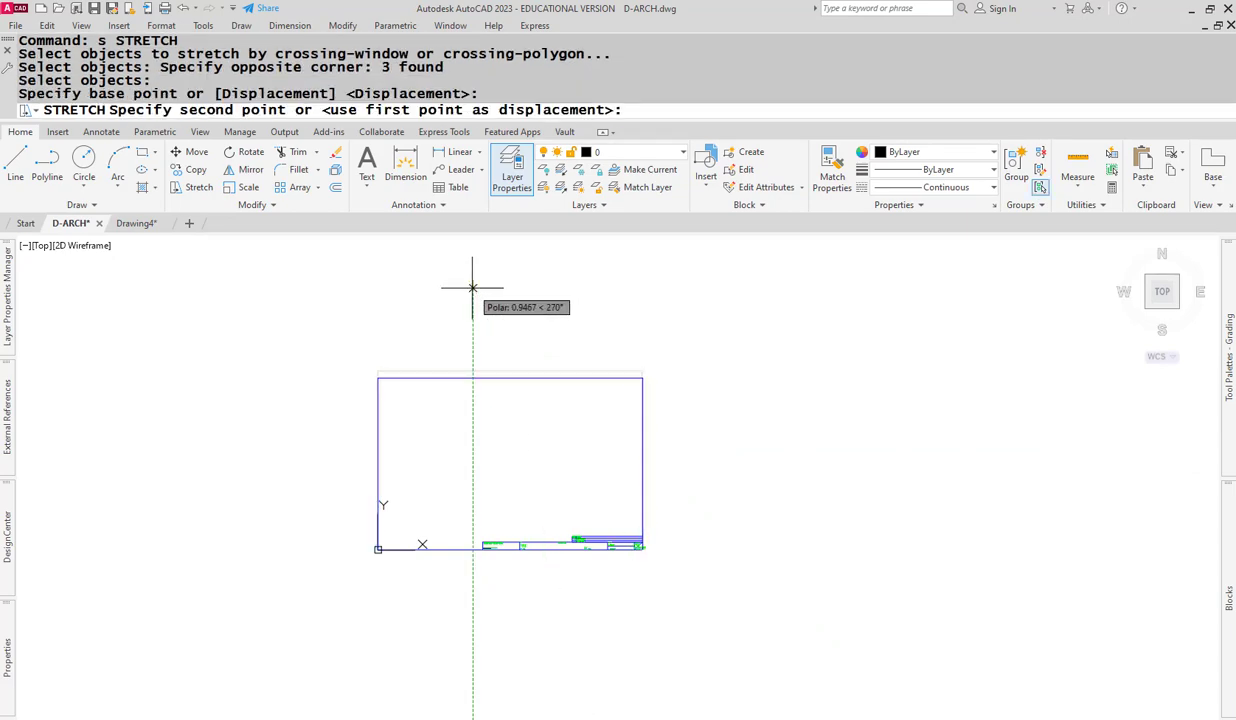
key("Return")
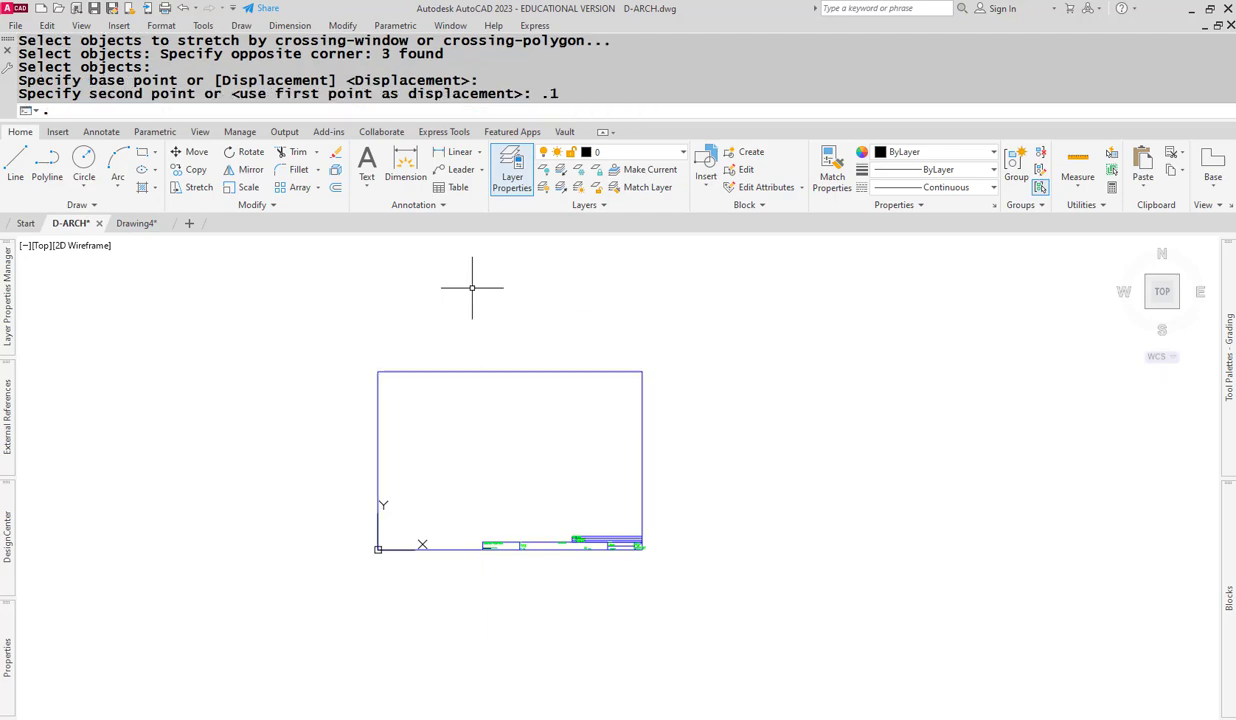
left_click(128, 223)
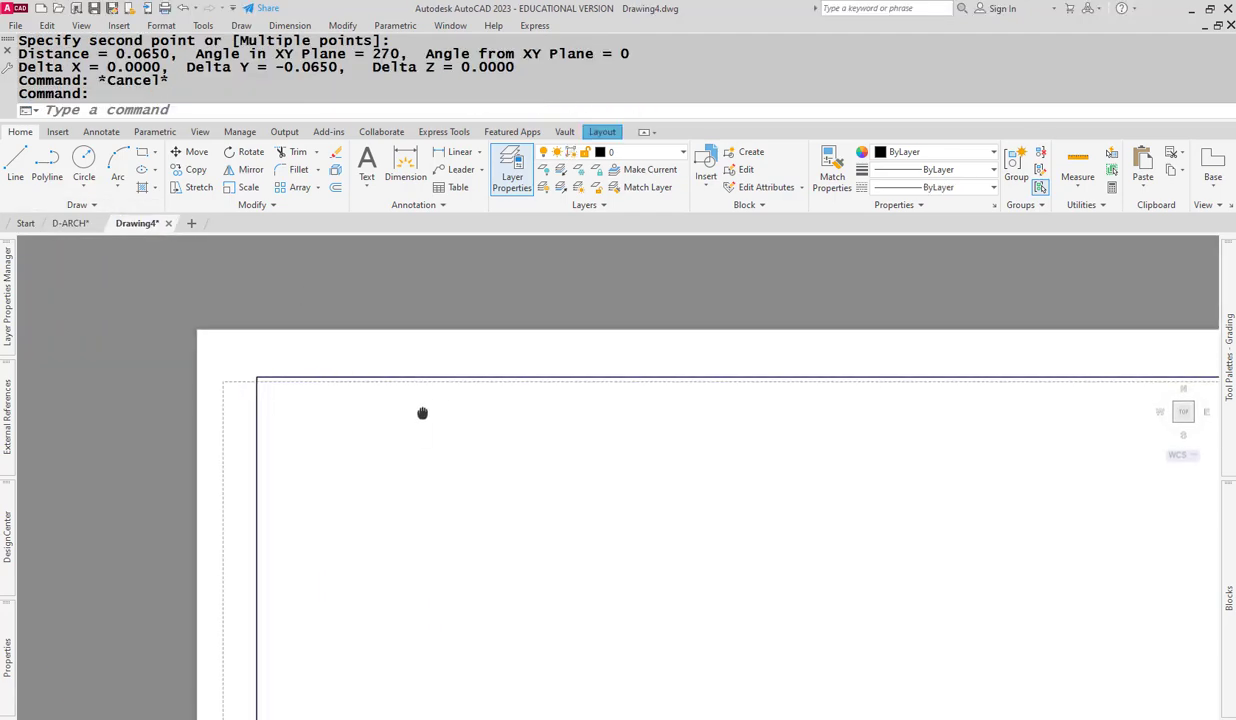
- Open the D-ARCH block in the Block Editor using BE
type("be")
key("Return")
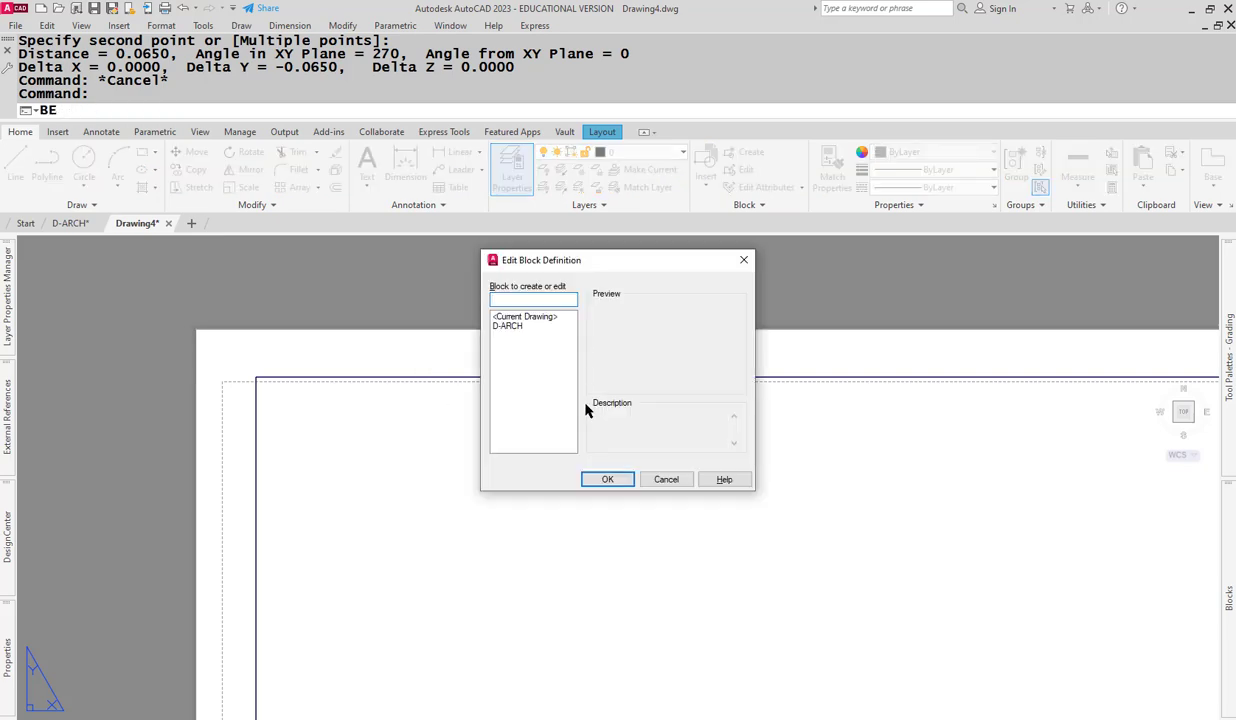
left_click(507, 325)
left_click(607, 479)
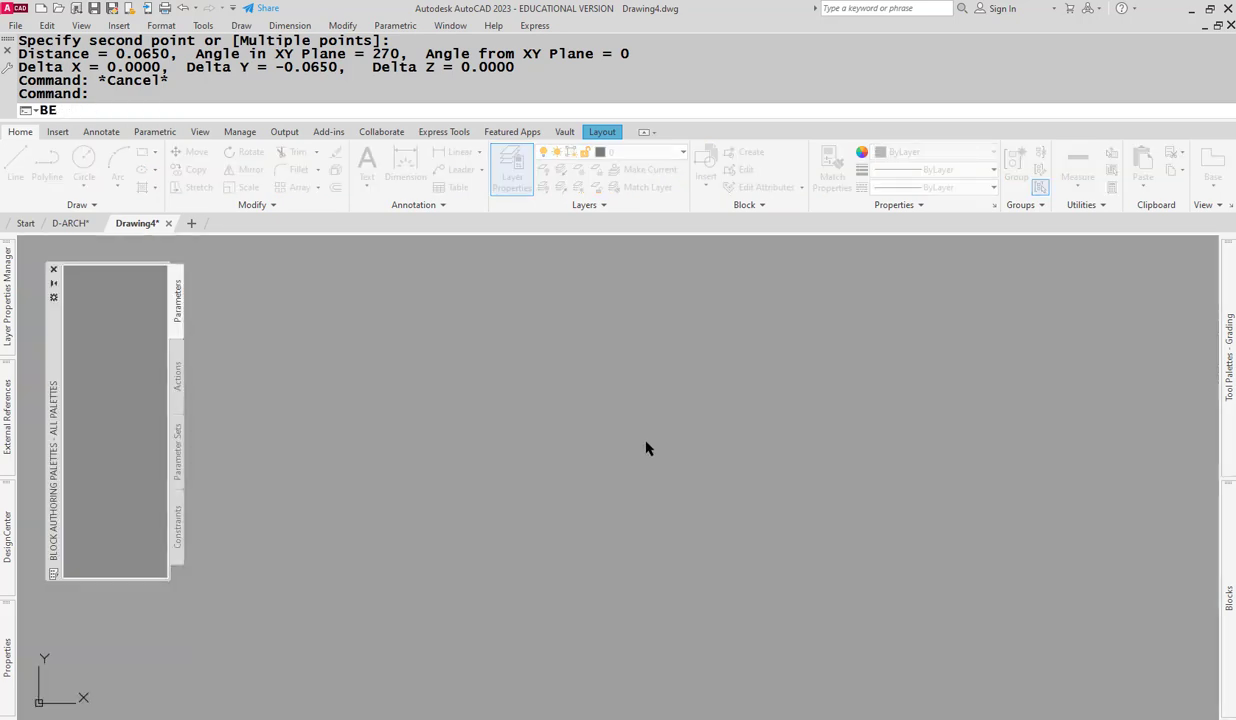
- Stretch the title block's top border down 0.1 and save the changes to D-ARCH
type("s")
key("Return")
left_click(835, 308)
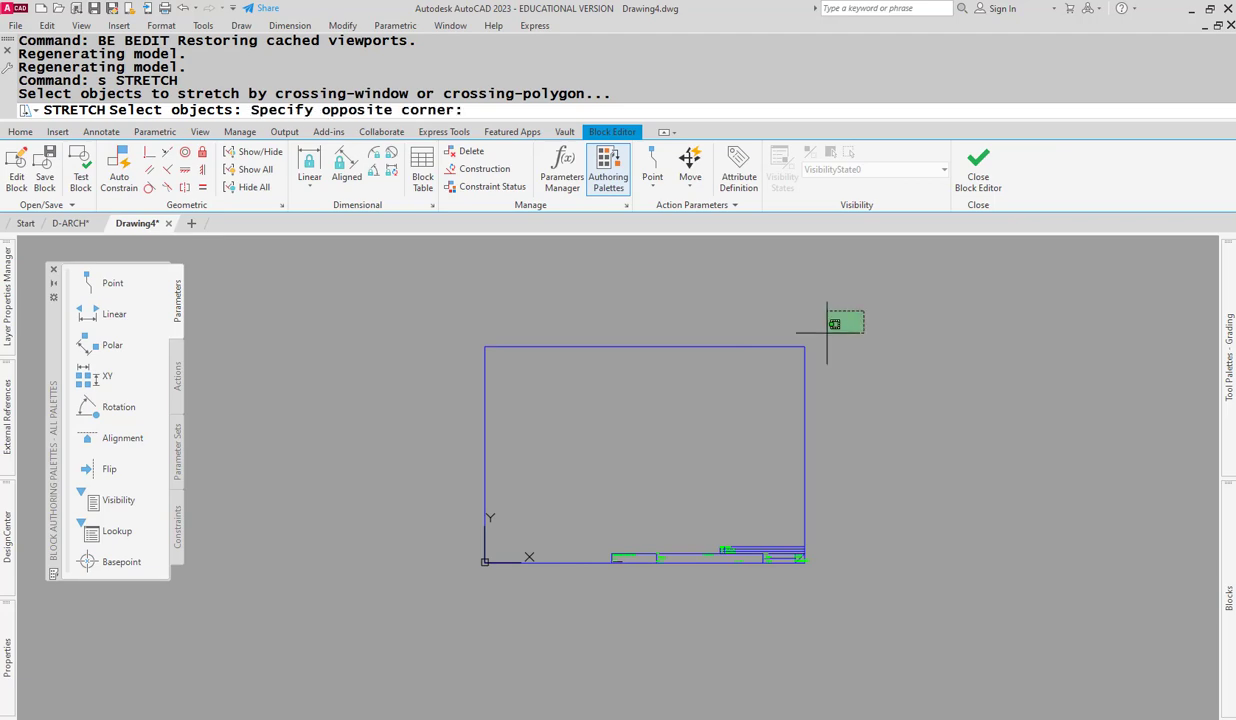
left_click(440, 365)
key("Return")
left_click(446, 361)
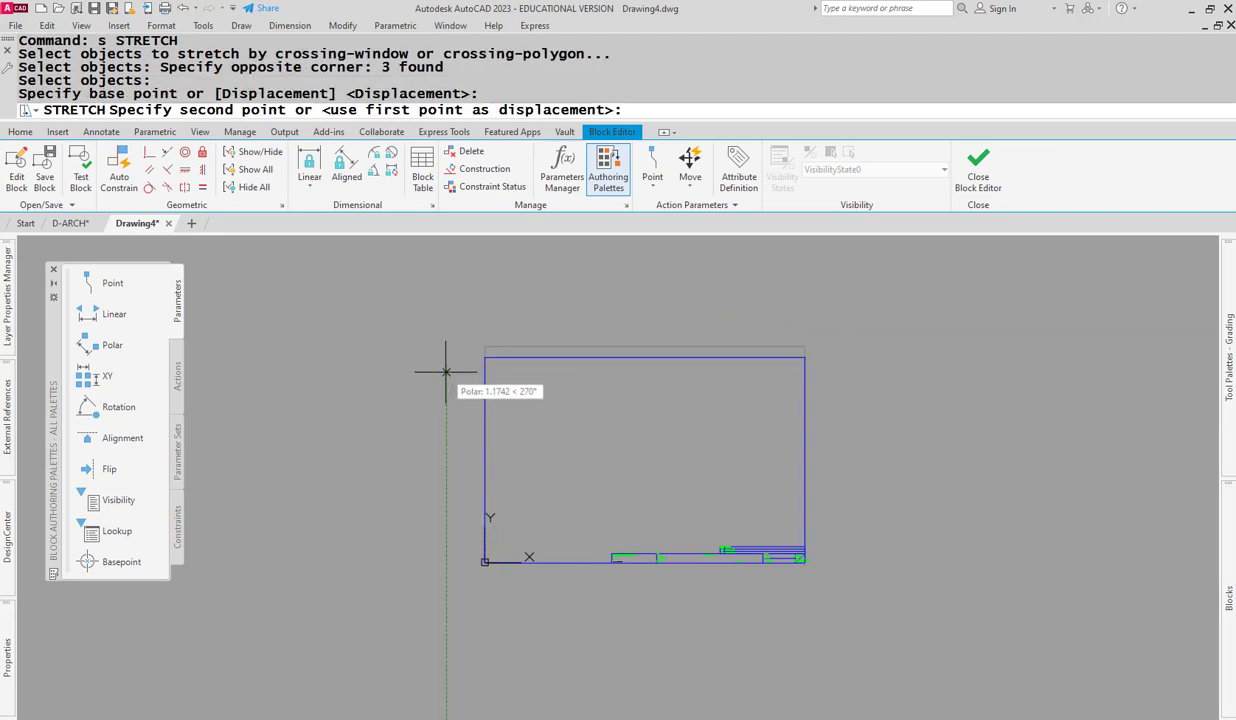
key("Return")
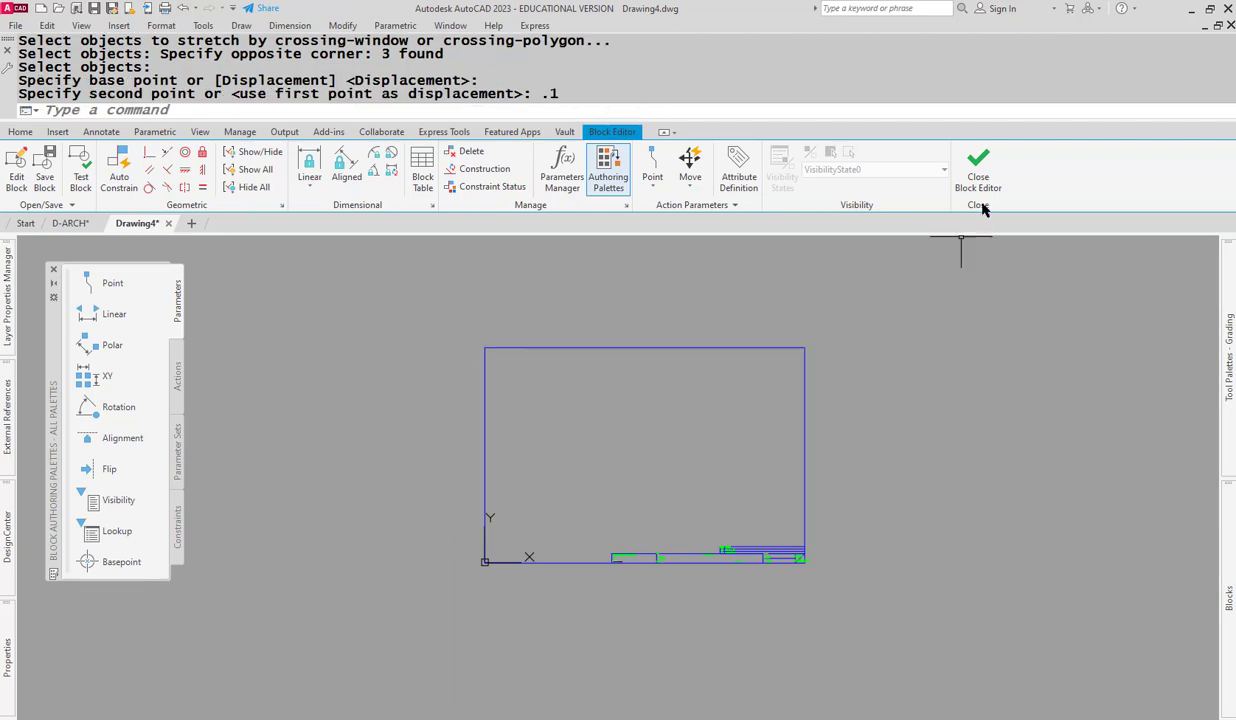
left_click(963, 188)
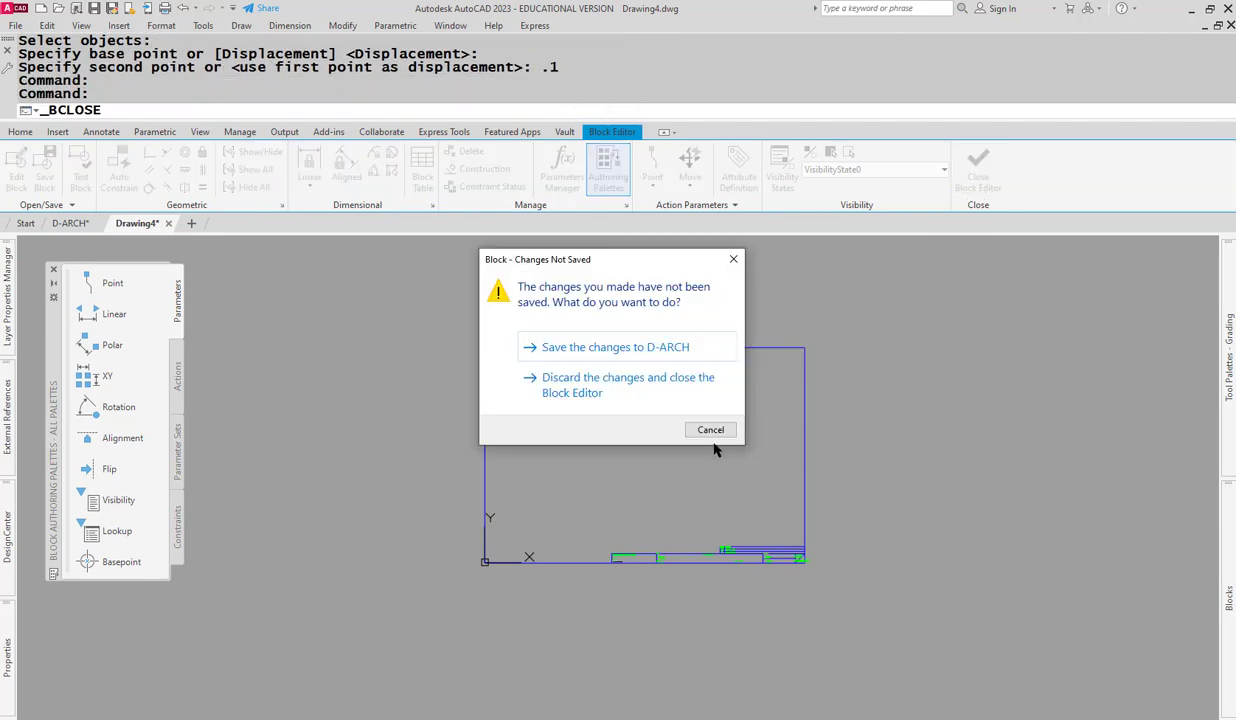
left_click(574, 347)
- Select the viewport and drag its top-left corner down onto the lowered border
left_click(495, 303)
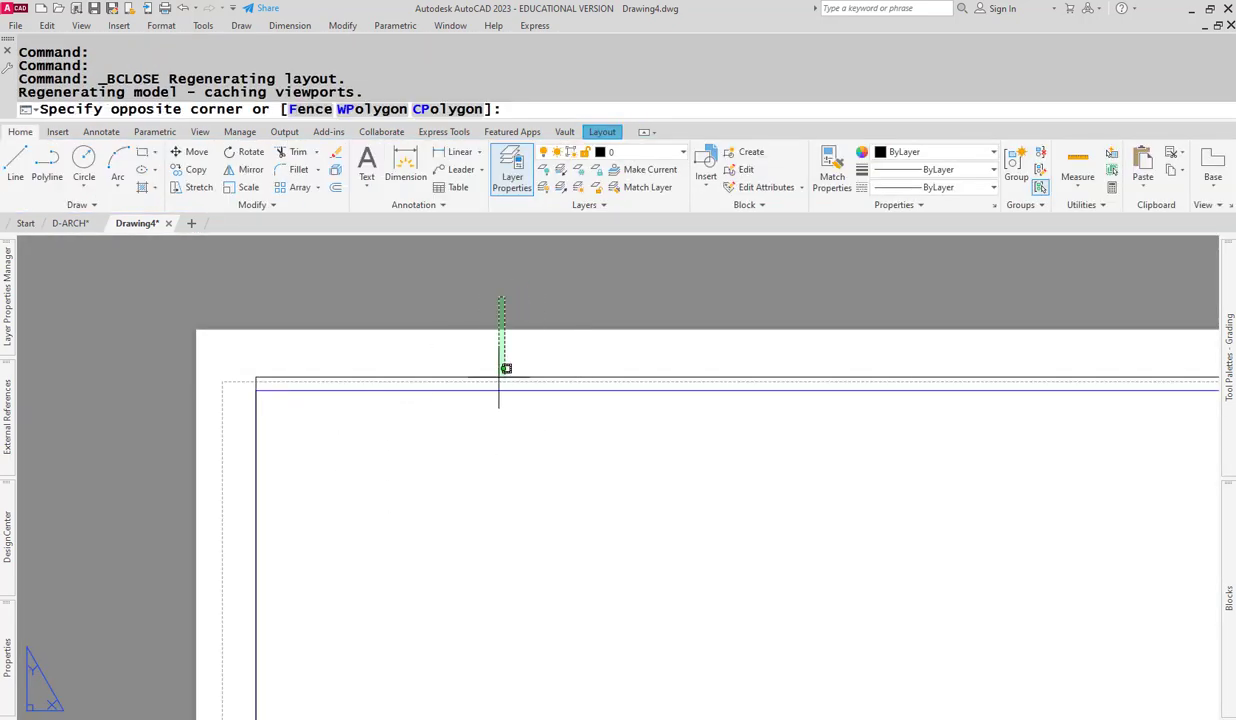
middle_click_drag(499, 367, 497, 337)
key("Escape")
key("Escape")
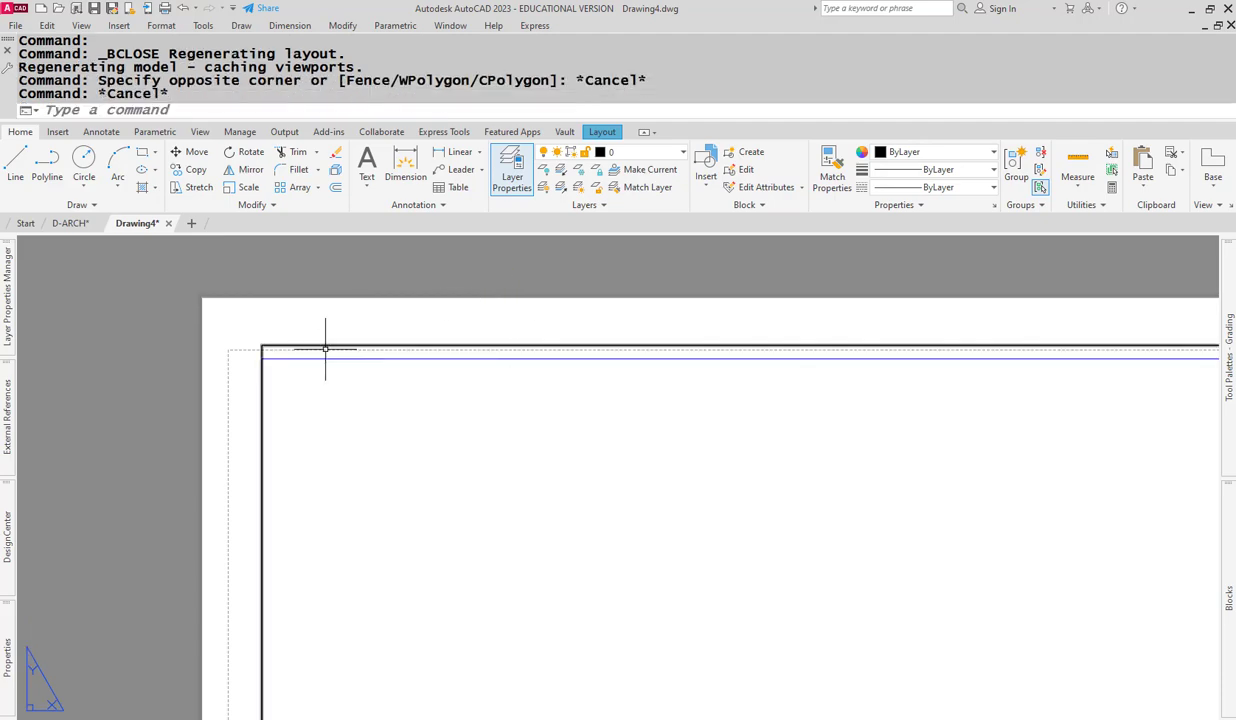
left_click(276, 346)
left_click(263, 345)
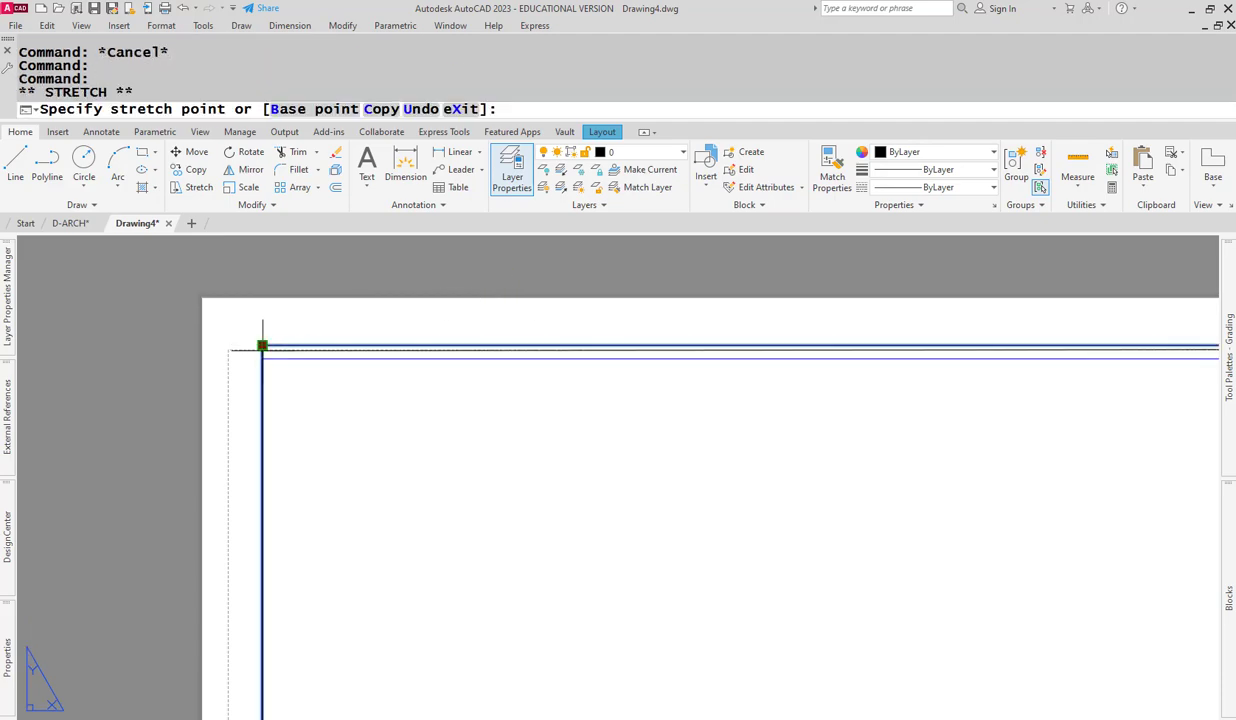
scroll(924, 505, "down", 2)
middle_click_drag(924, 505, 310, 508)
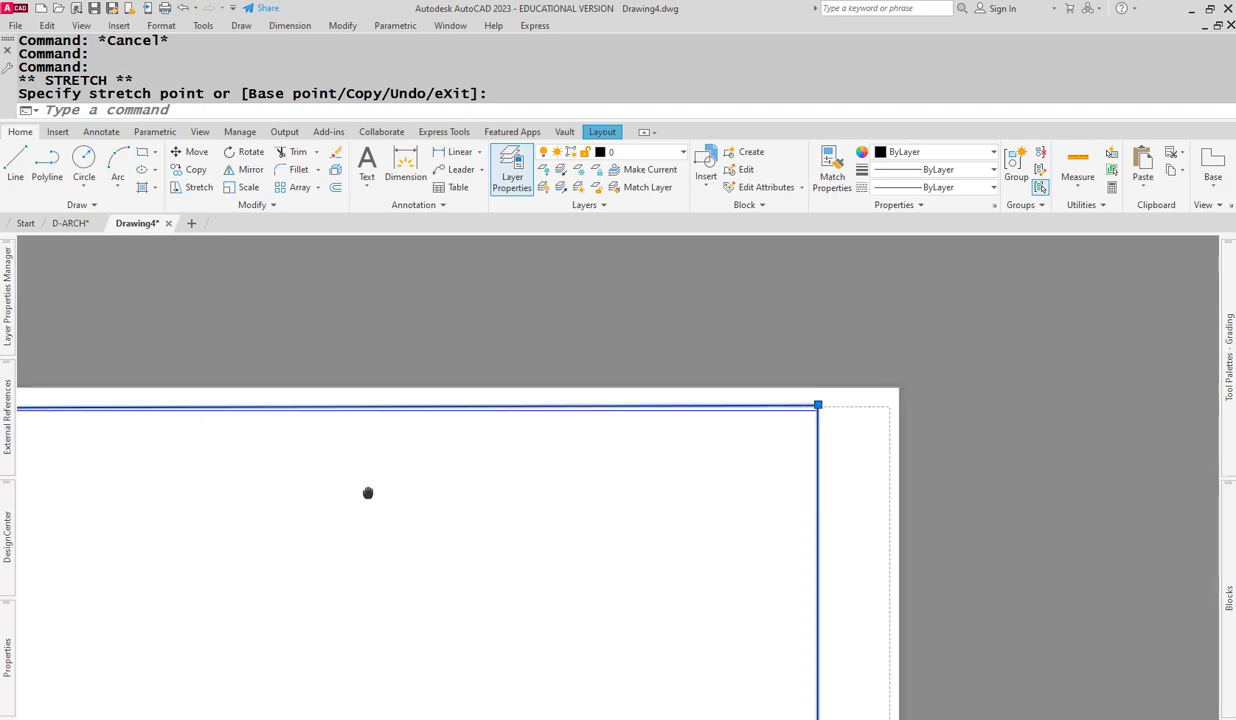
left_click(736, 408)
- Drag the viewport's top-right corner down onto the border, then deselect and recenter the sheet
left_click(736, 408)
left_click(736, 408)
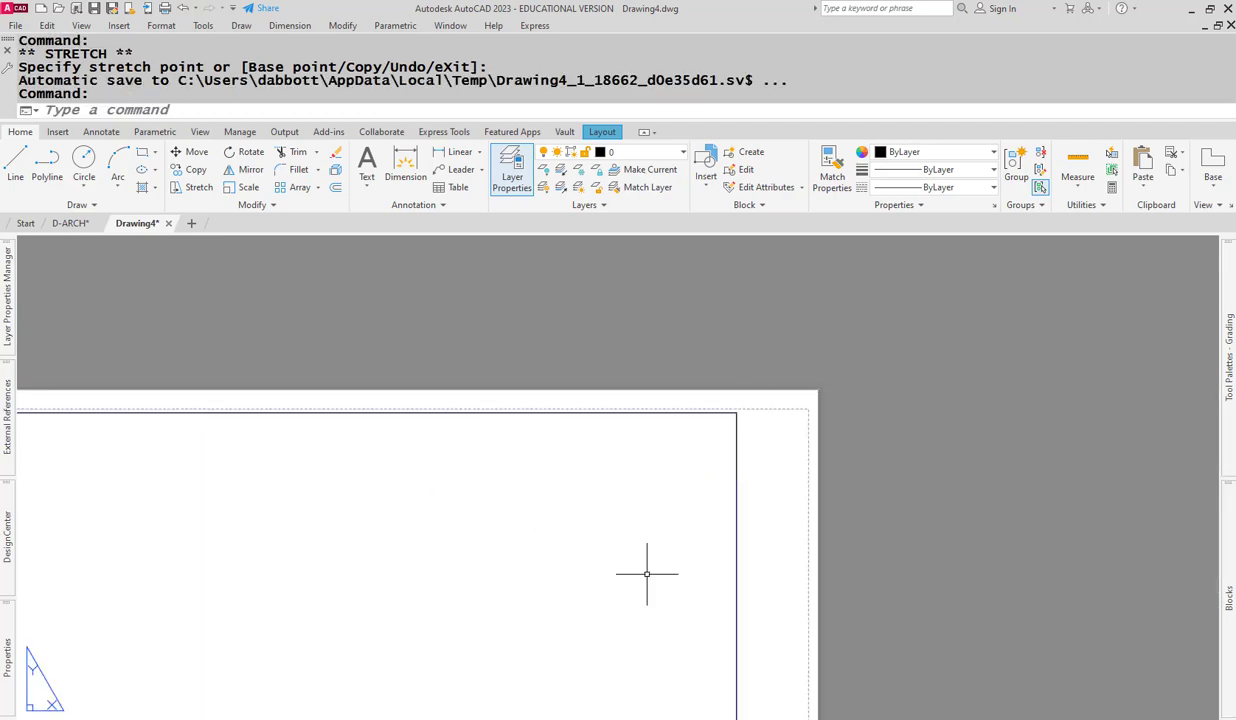
key("Escape")
scroll(582, 640, "down", 2)
middle_click_drag(582, 640, 726, 414)
scroll(656, 505, "down", 2)
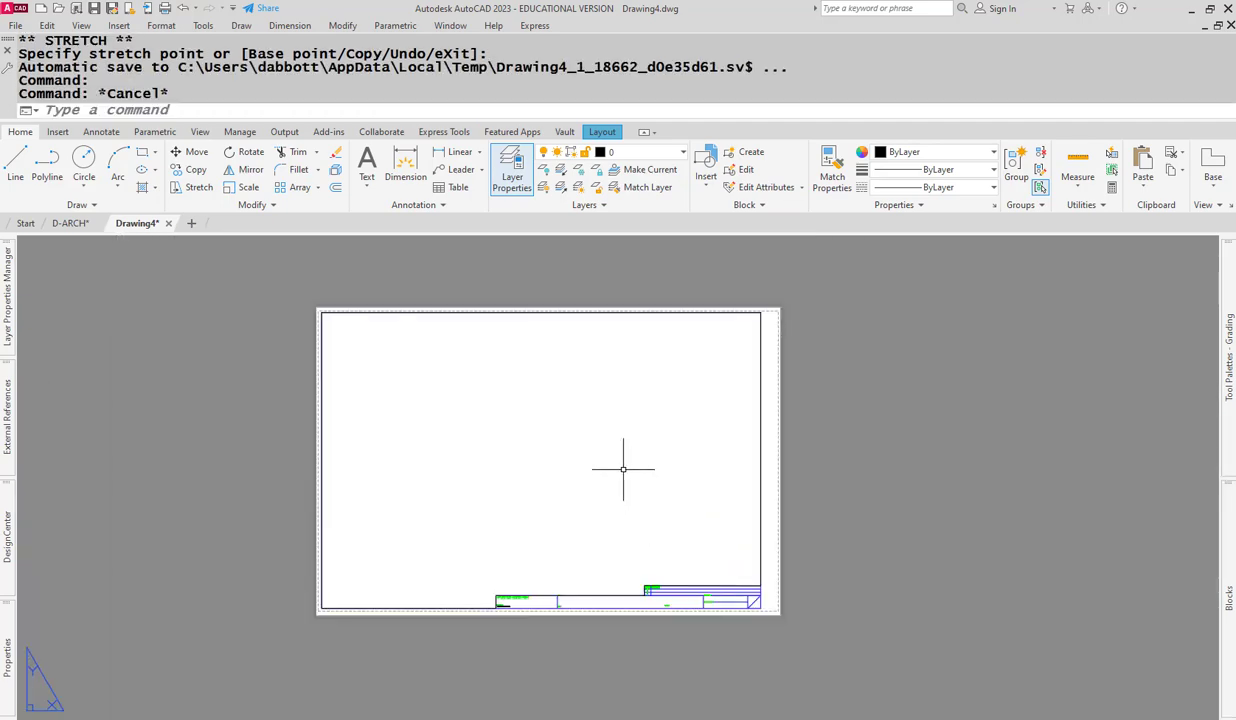
middle_click_drag(626, 470, 620, 492)
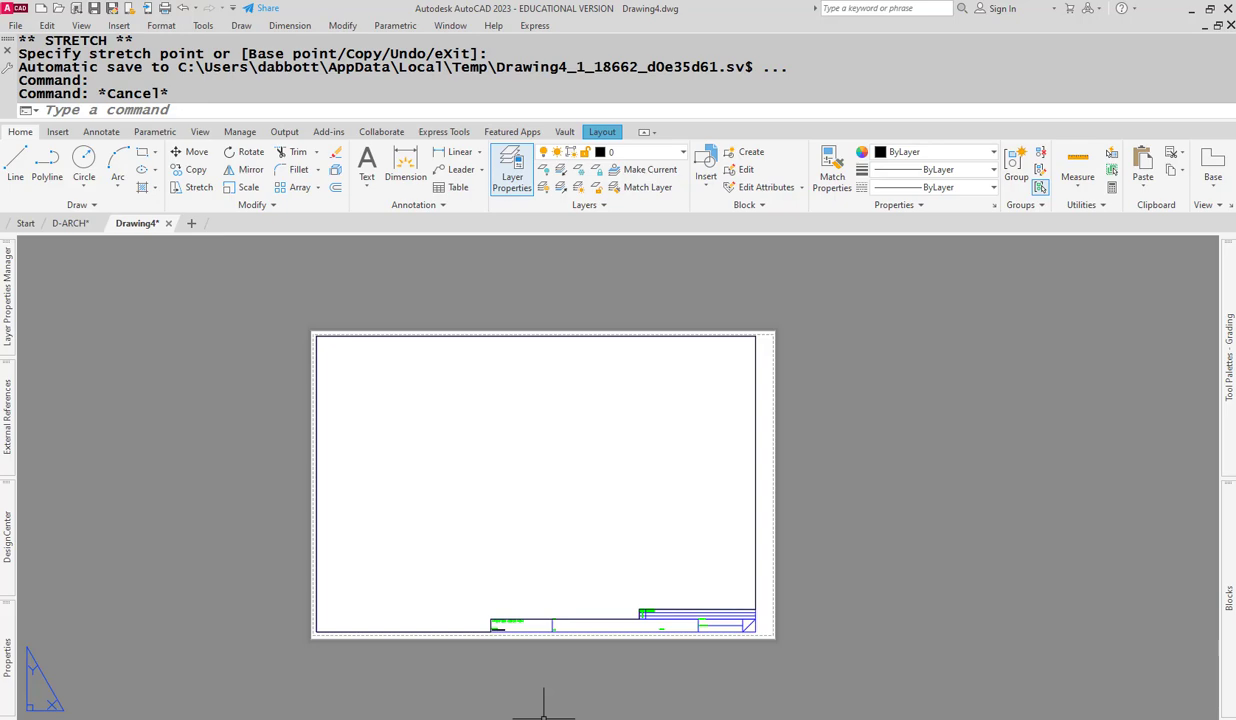
- Set the ARCH-D page setup's plot style table to monochrome.ctb and close the Page Setup Manager
right_click(173, 716)
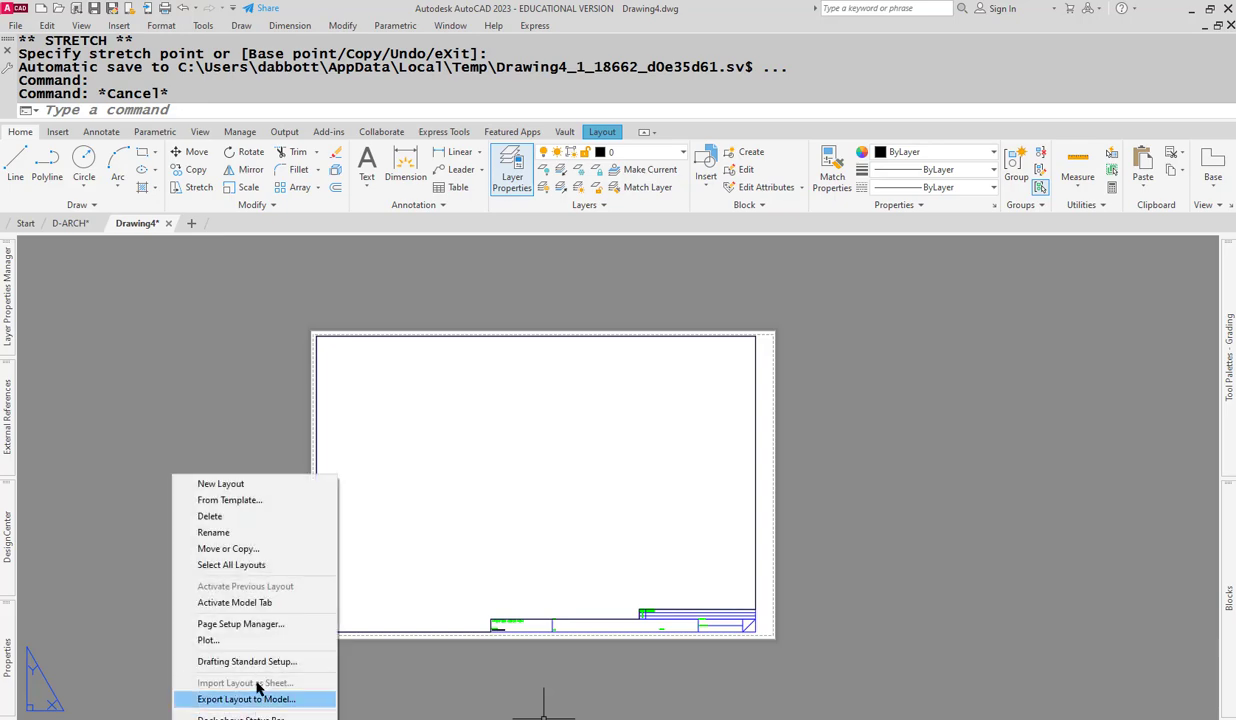
left_click(238, 624)
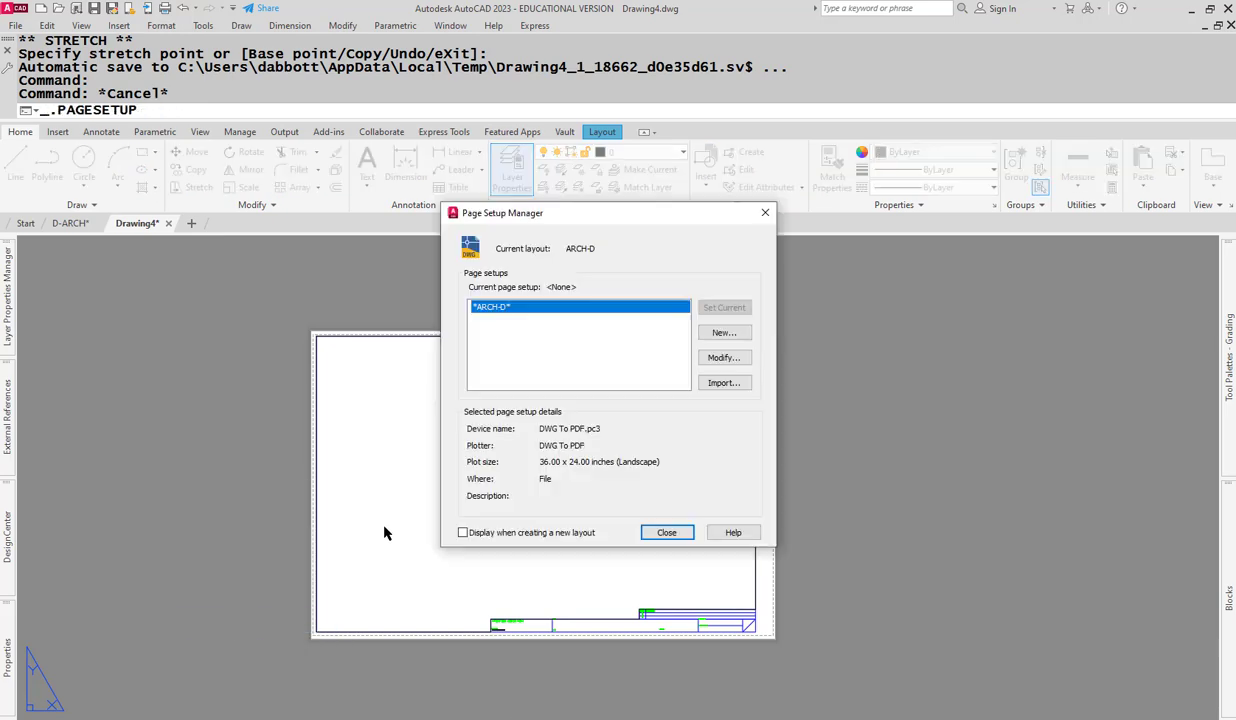
left_click(712, 360)
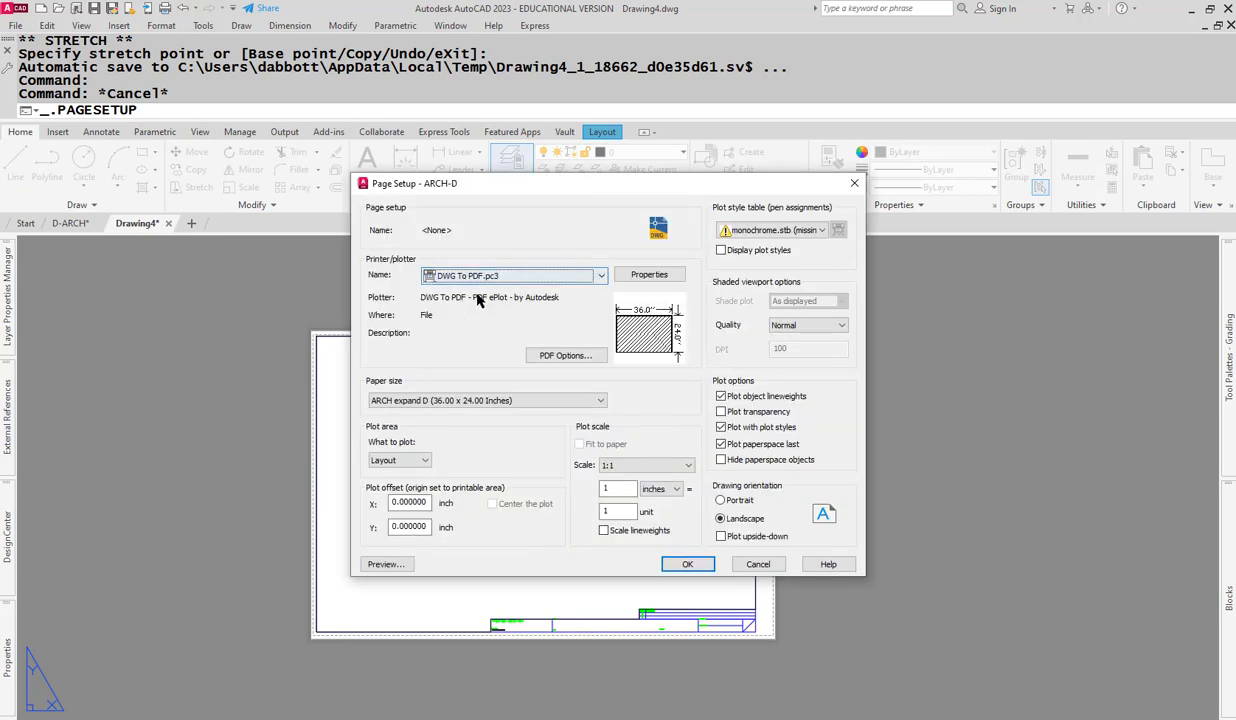
left_click(785, 233)
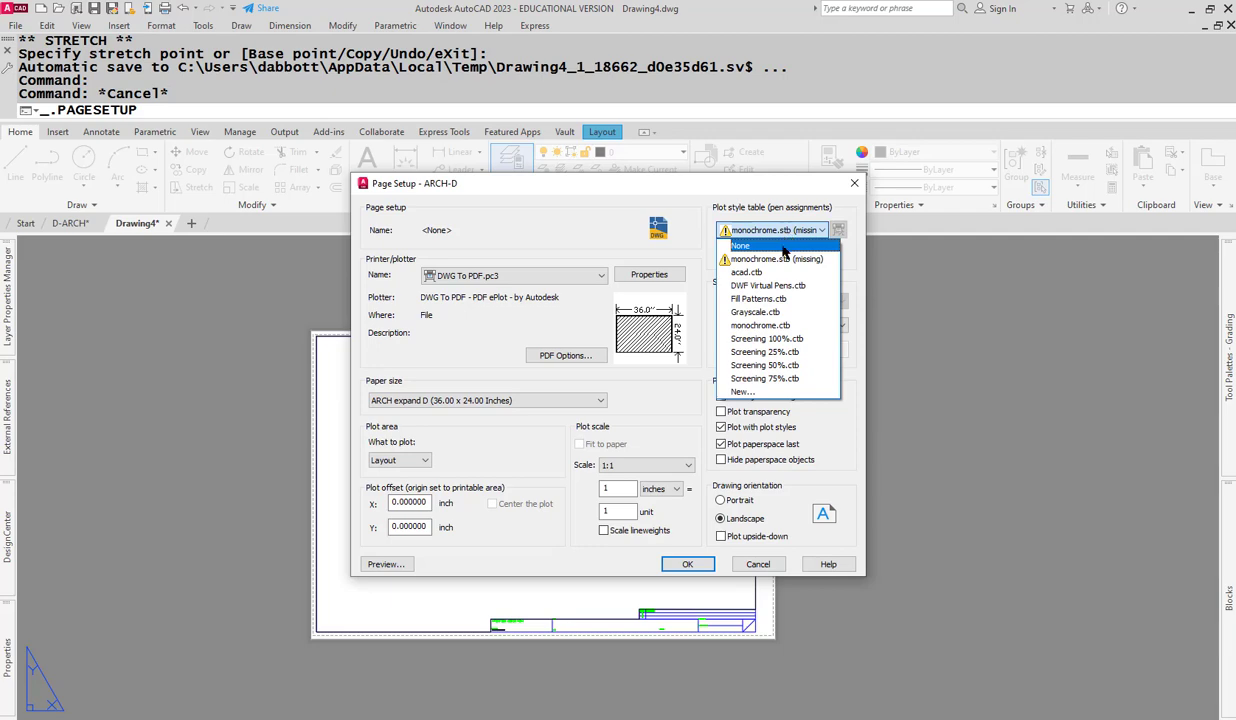
left_click(786, 326)
left_click(692, 564)
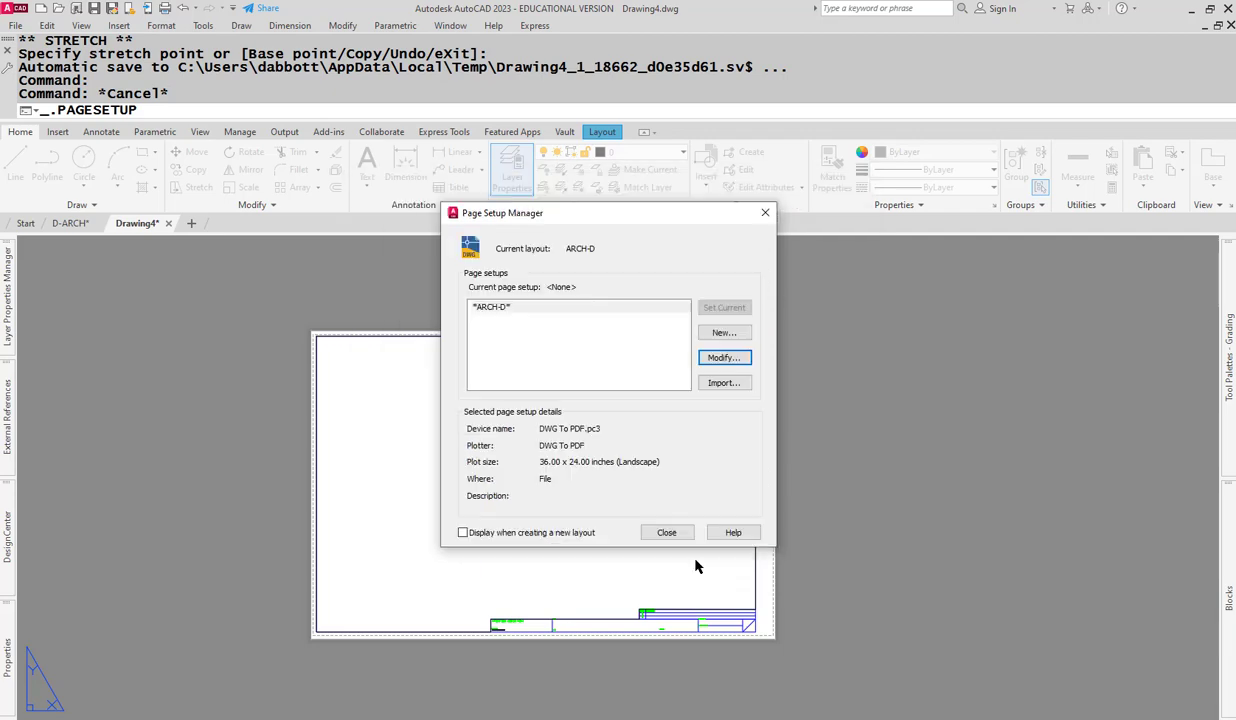
key("Escape")
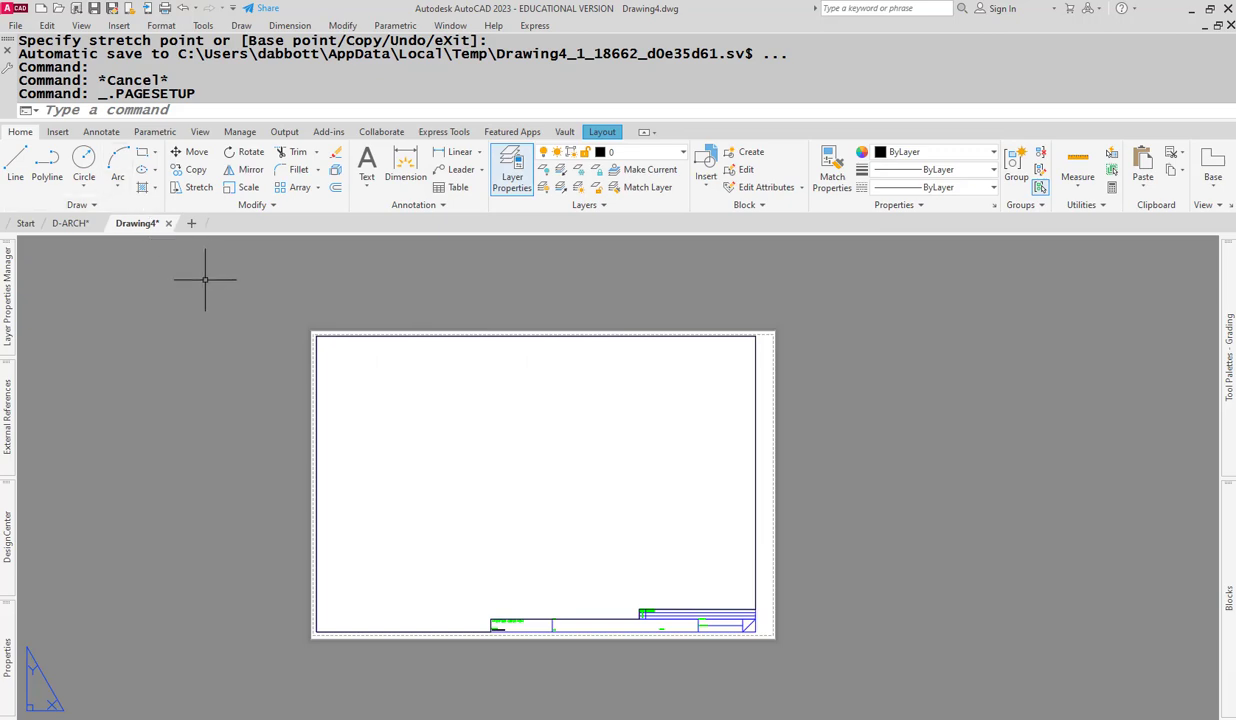
key("F2")
scroll(817, 420, "up", 10)
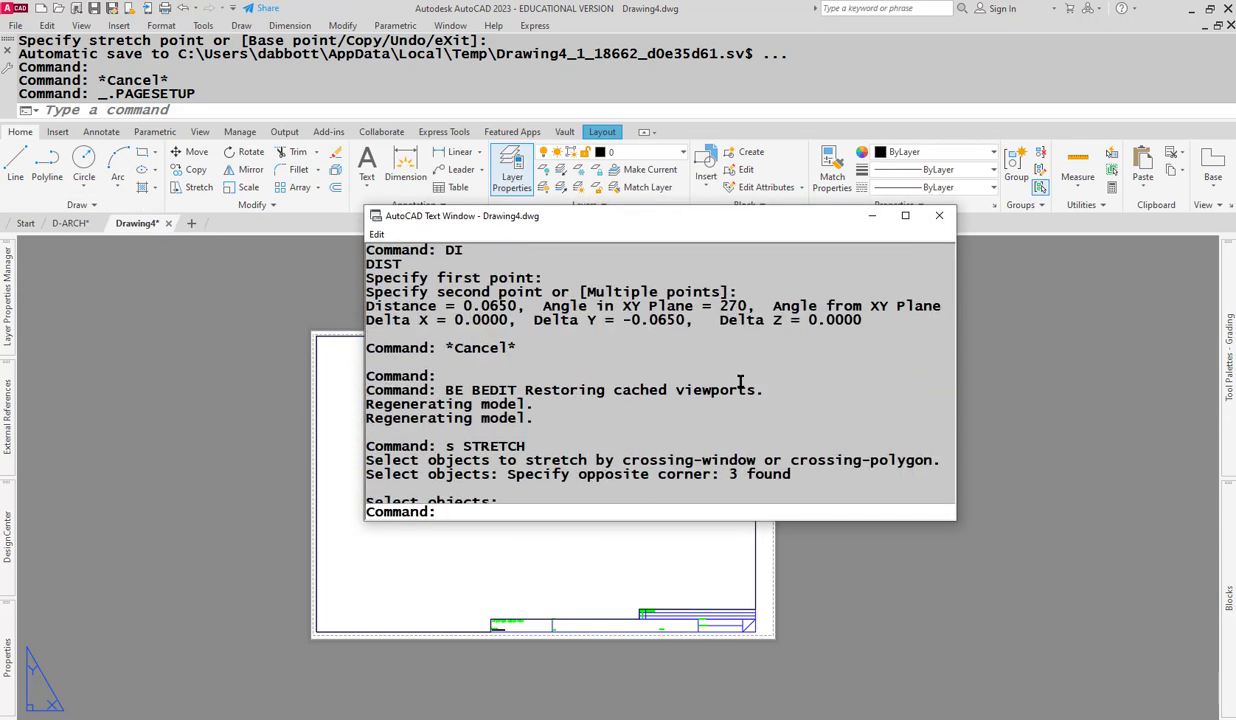
key("Up")
key("Up")
key("Up")
scroll(760, 380, "up", 5)
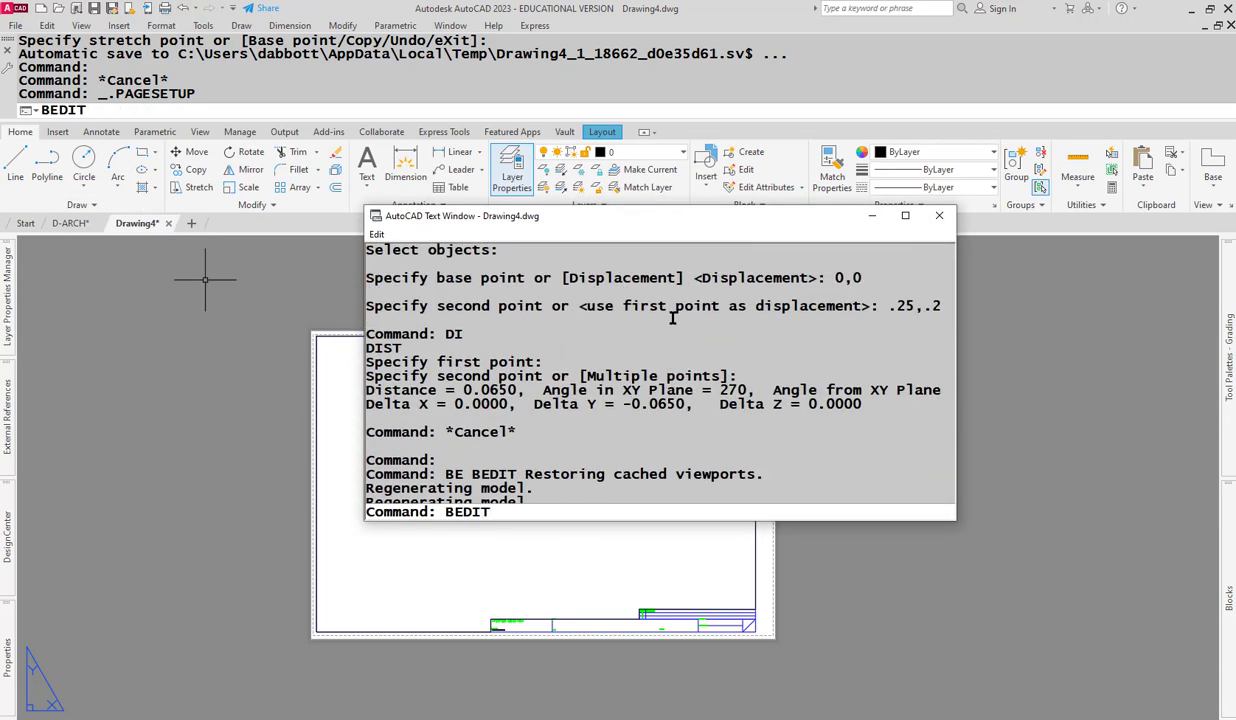
scroll(770, 355, "up", 8)
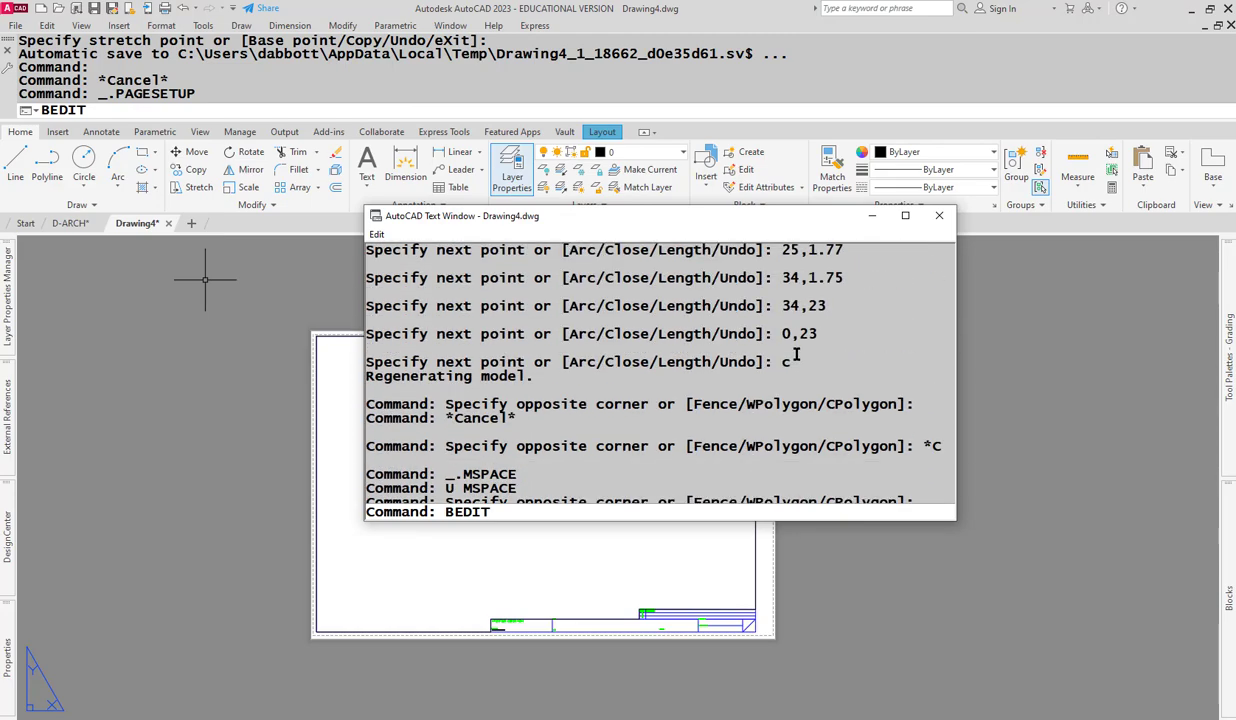
scroll(791, 356, "up", 8)
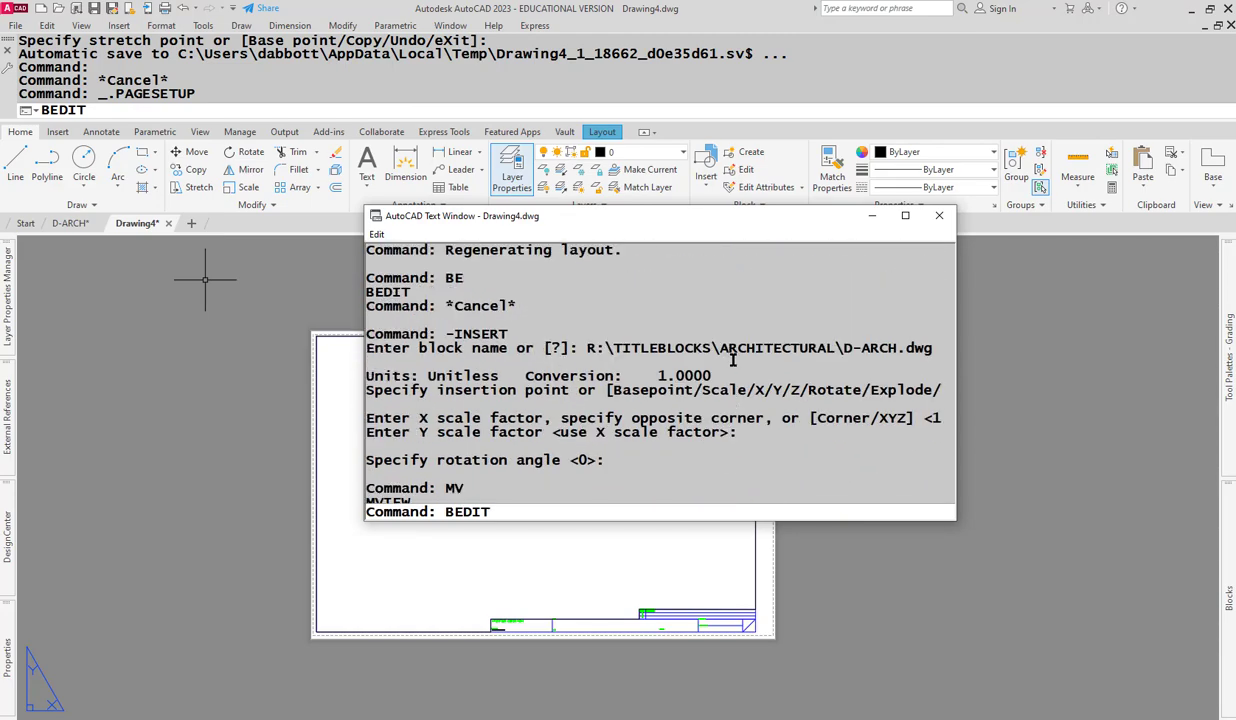
scroll(784, 438, "up", 5)
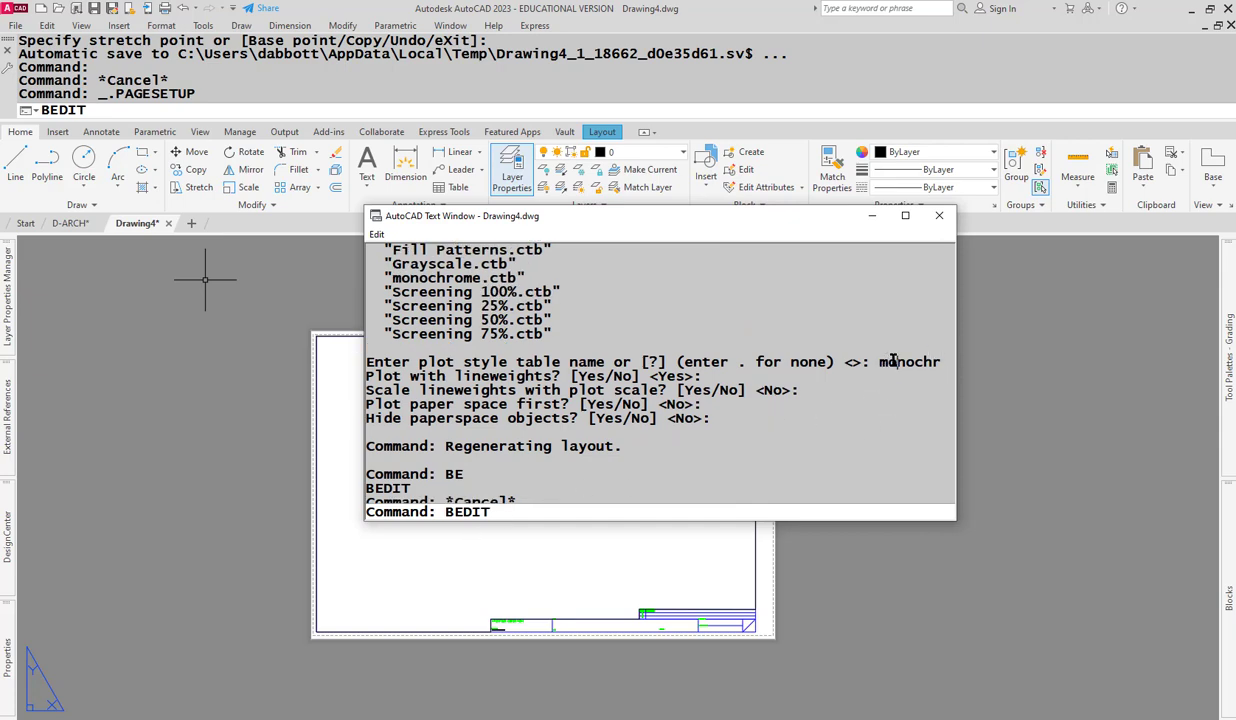
scroll(893, 361, "right", 3)
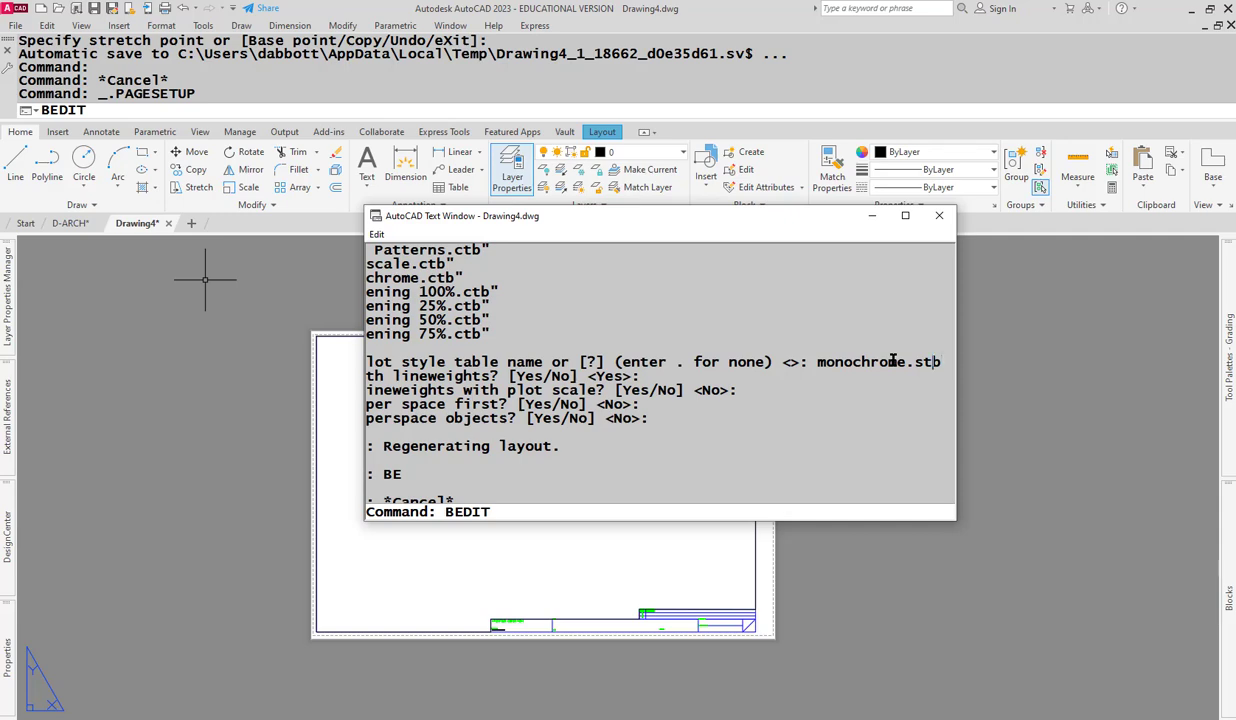
key("BackSpace")
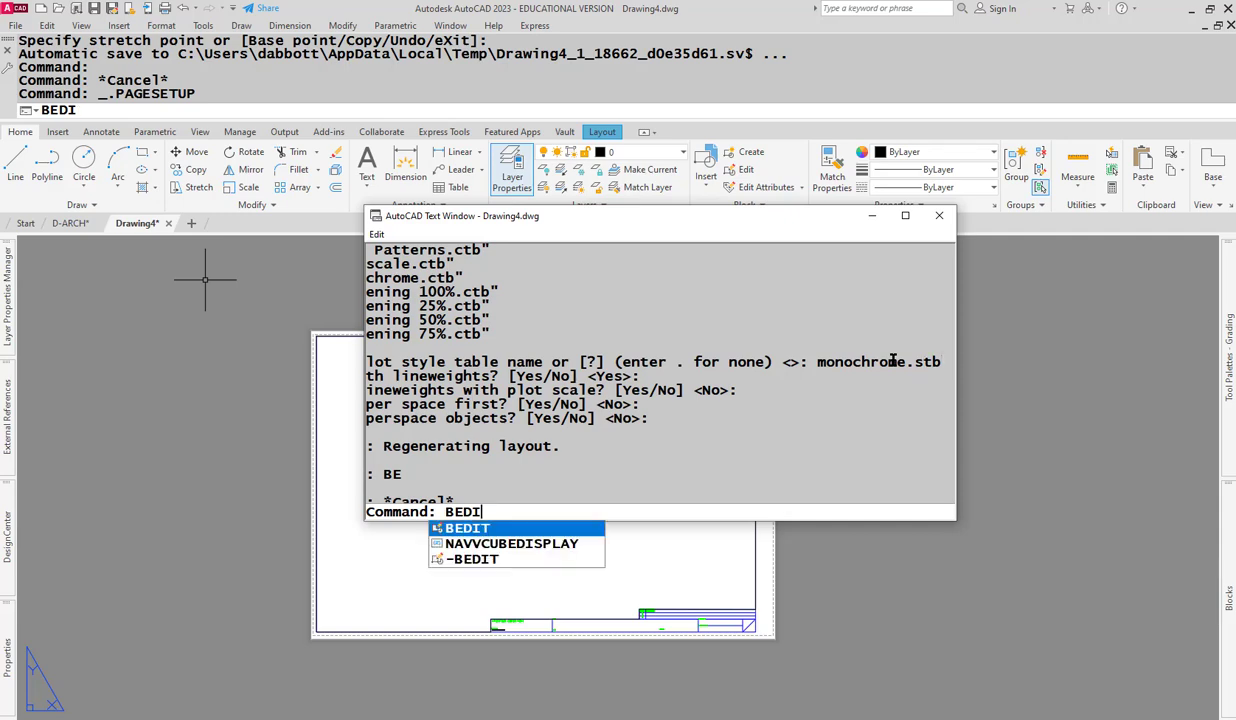
key("Escape")
left_click(938, 215)
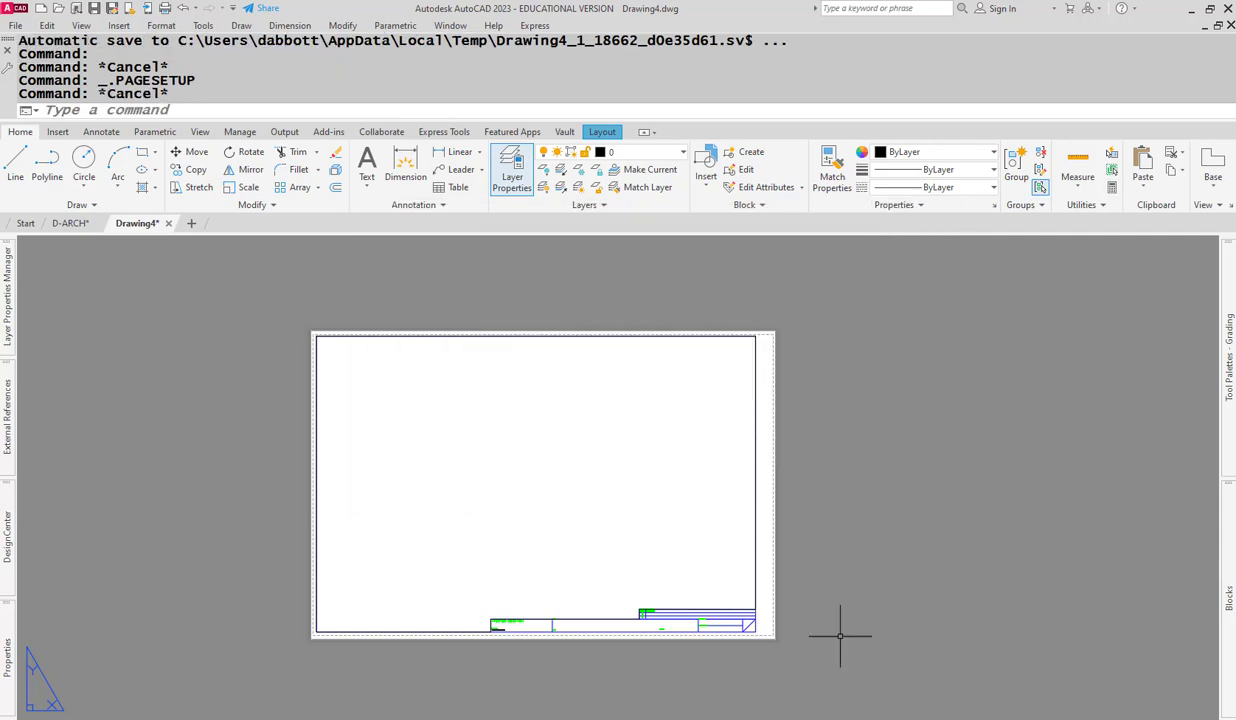
middle_click_drag(400, 588, 525, 539)
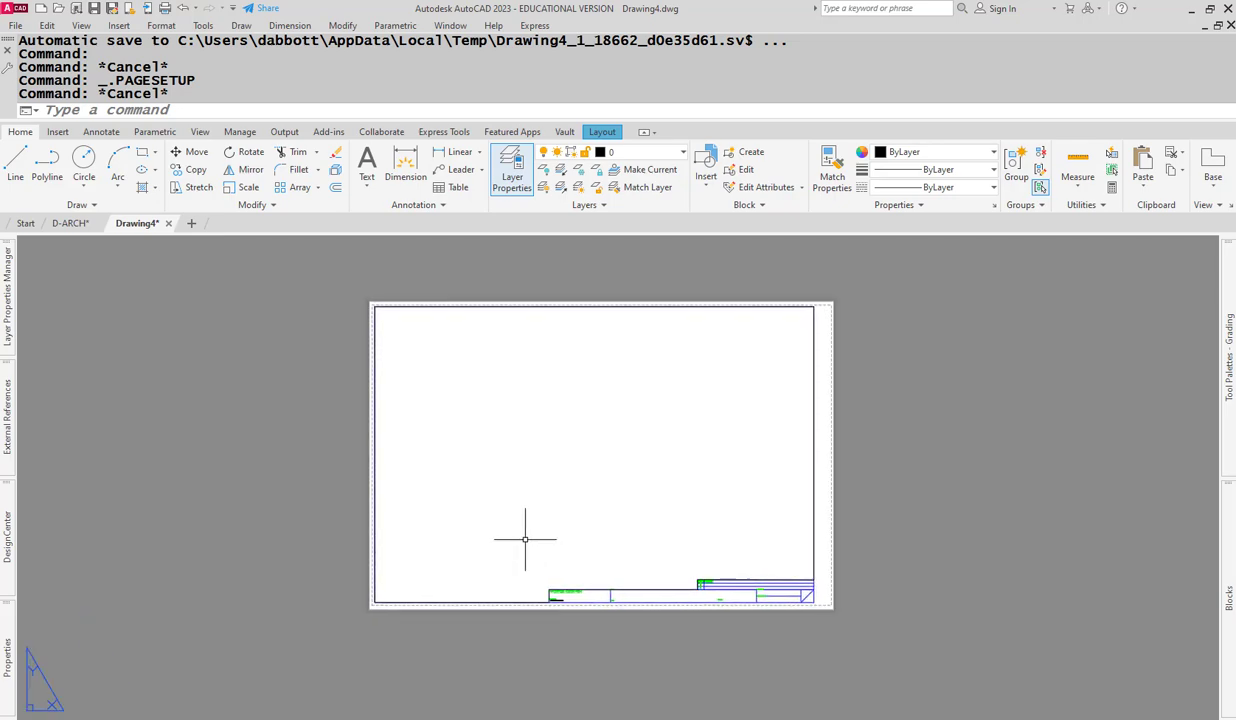
scroll(739, 466, "up", 2)
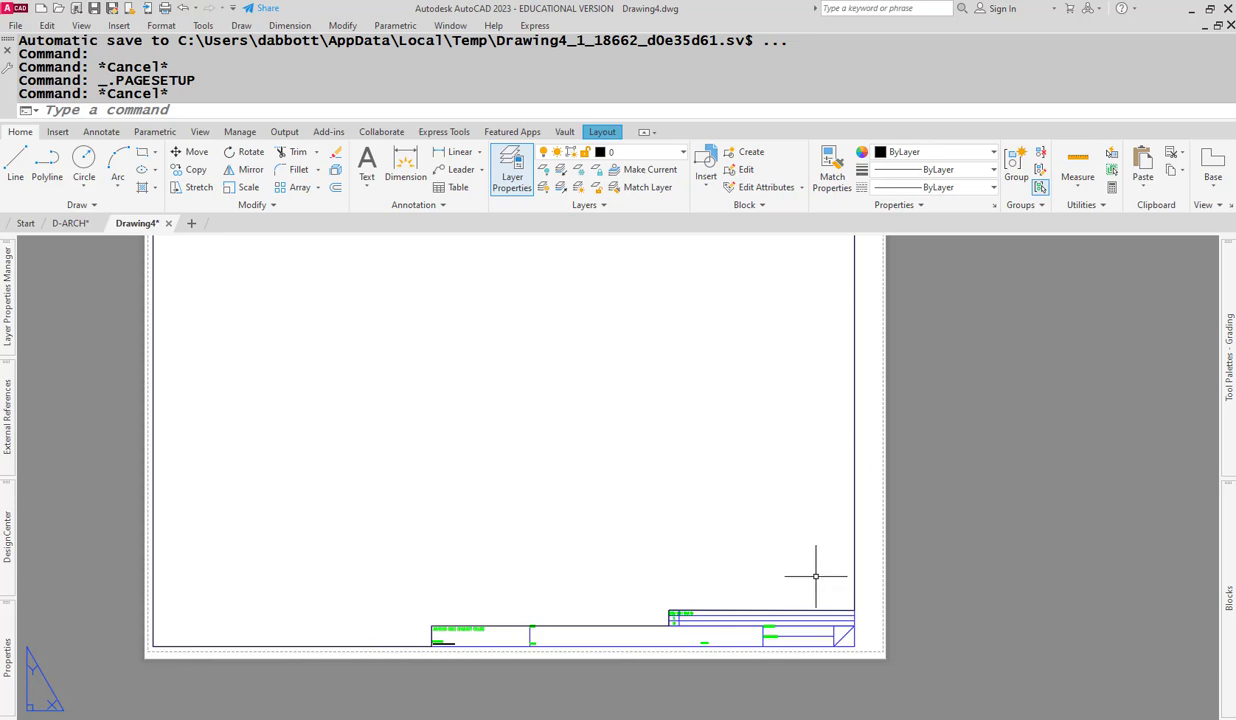
scroll(815, 576, "up", 2)
scroll(872, 590, "down", 2)
middle_click_drag(872, 590, 872, 561)
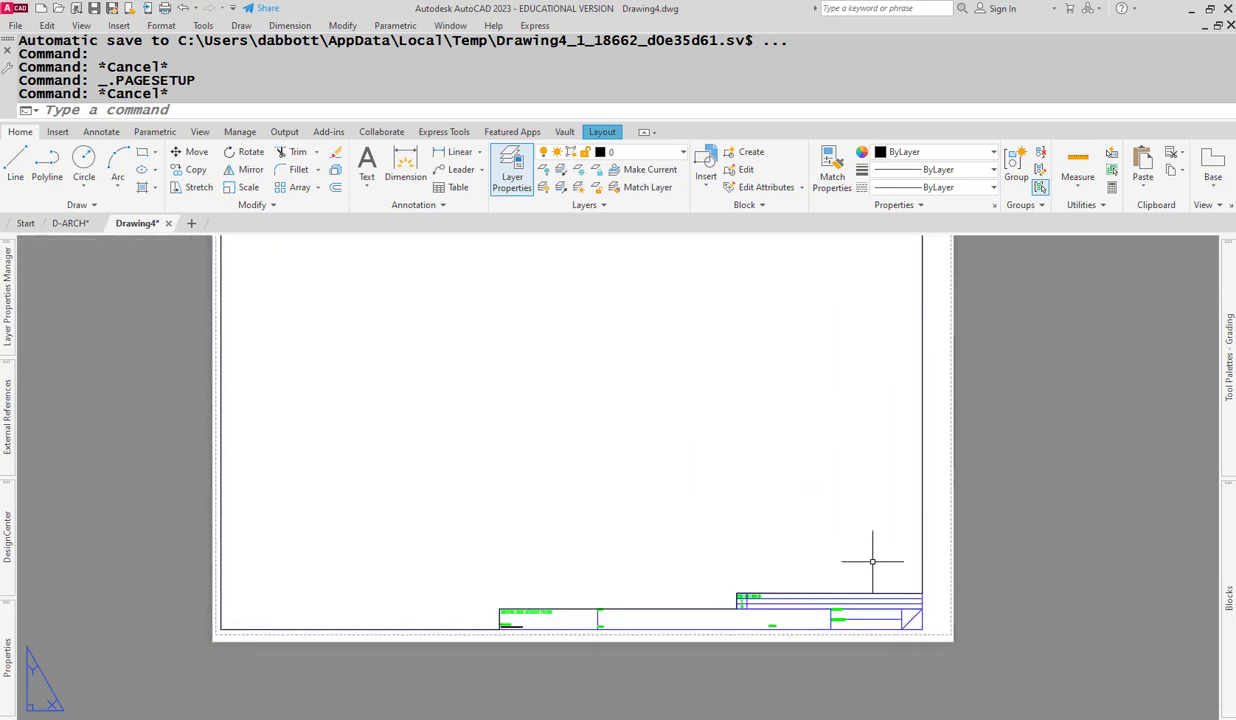
middle_click_drag(557, 524, 508, 565)
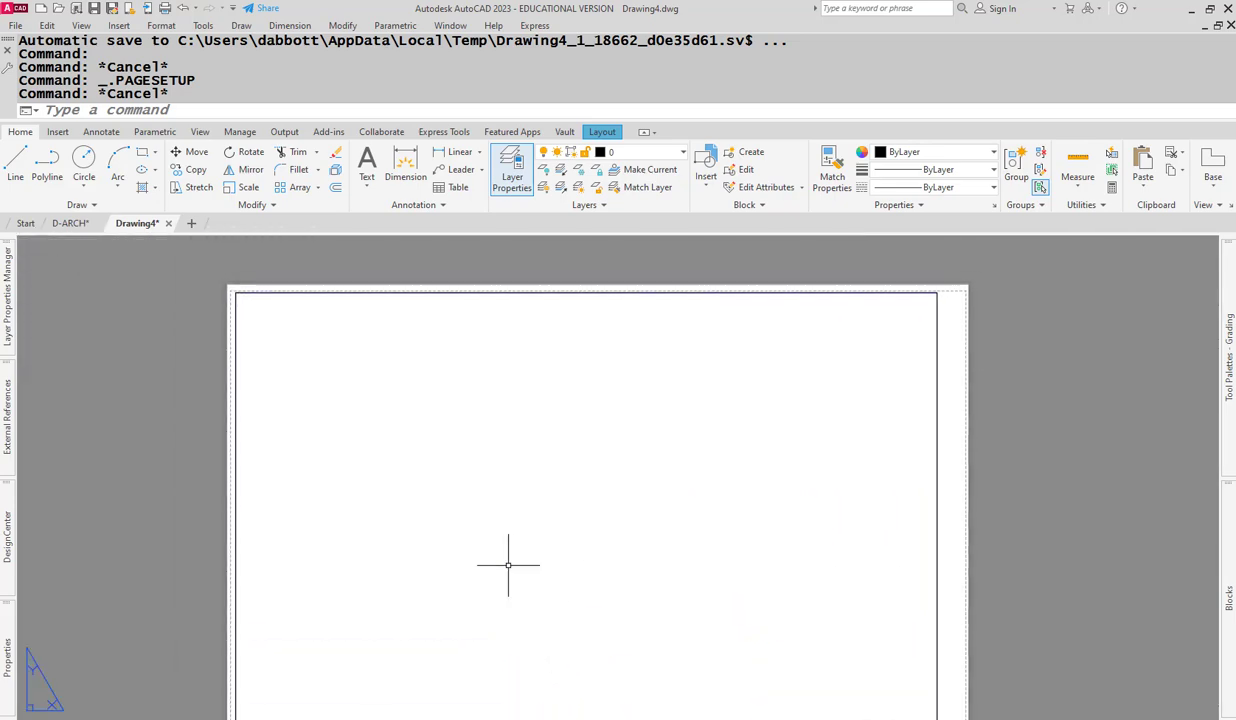